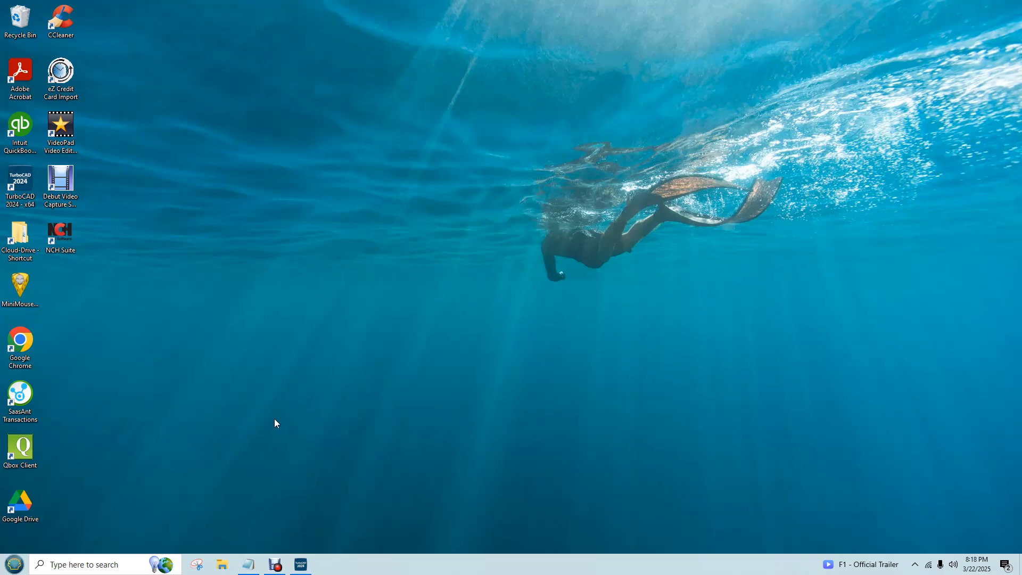
Open the Google Drive web sign-in page in Google Chrome, and close the browser without choosing an account
{"action": "left_click", "coordinate": [11, 562]}
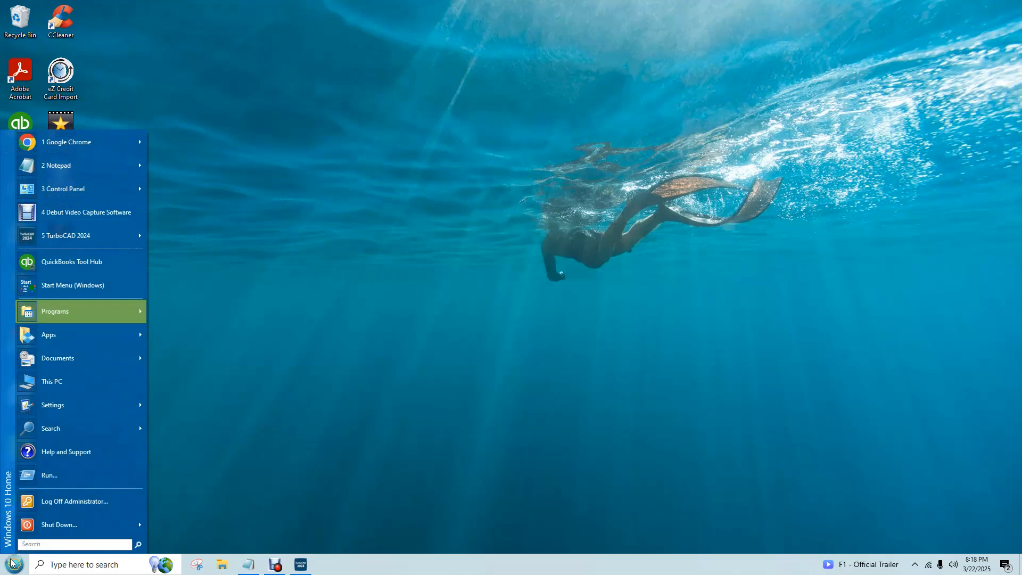
{"action": "left_click", "coordinate": [12, 563]}
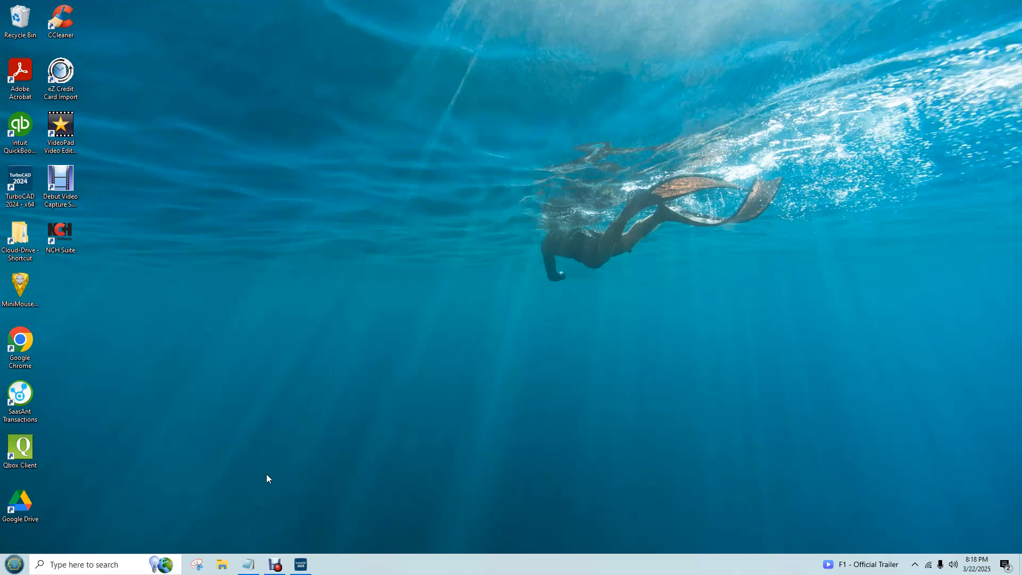
{"action": "left_click", "coordinate": [15, 564]}
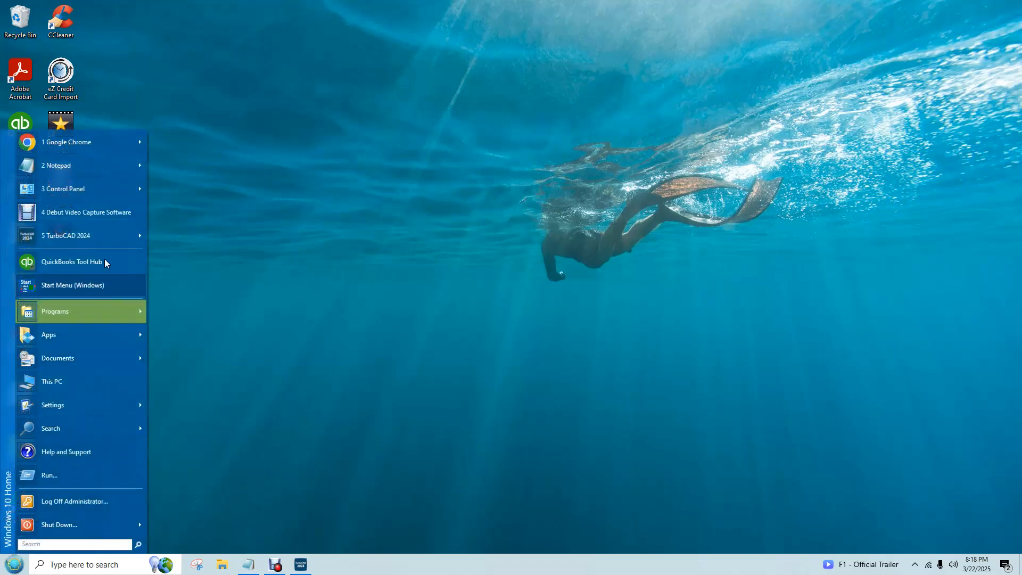
{"action": "left_click", "coordinate": [100, 147]}
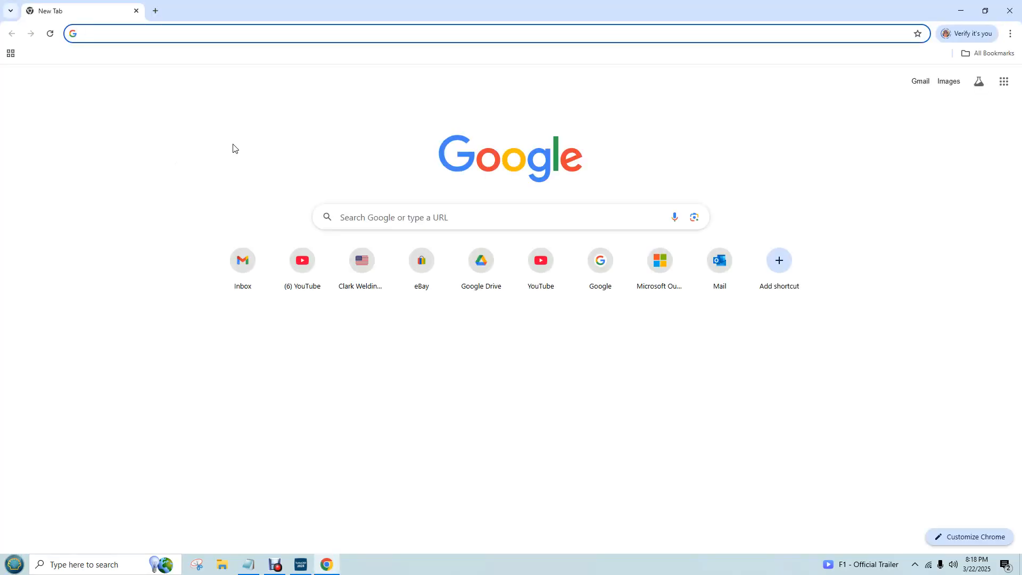
{"action": "type", "text": "drive.google.com"}
{"action": "key", "text": "Return"}
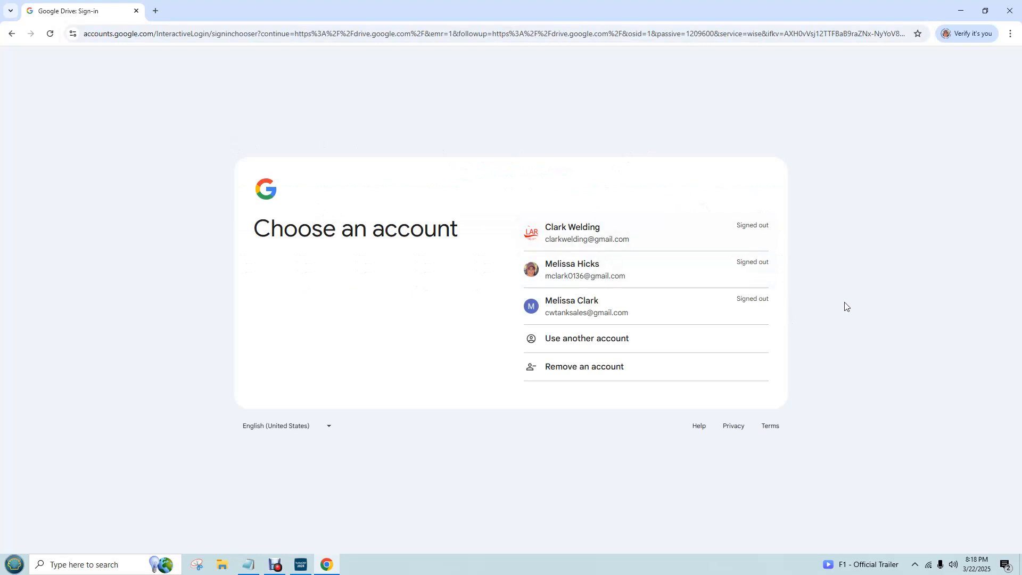
{"action": "left_click", "coordinate": [1010, 7]}
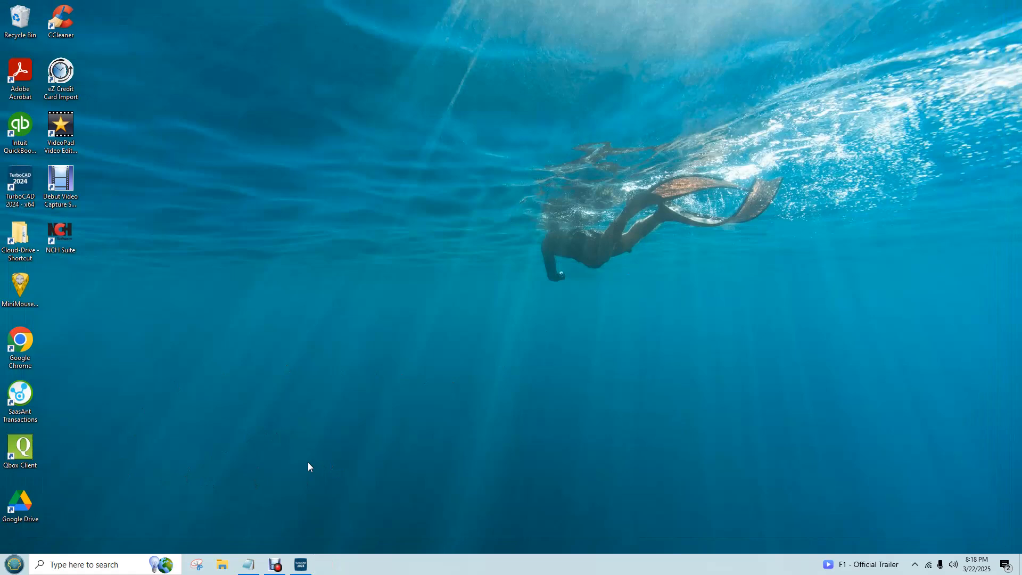
In File Explorer, open My Drive > Sales-Files > Tank Drawings > CAD DRAWINGS on the tank sales Google Drive (H:)
{"action": "left_click", "coordinate": [225, 568]}
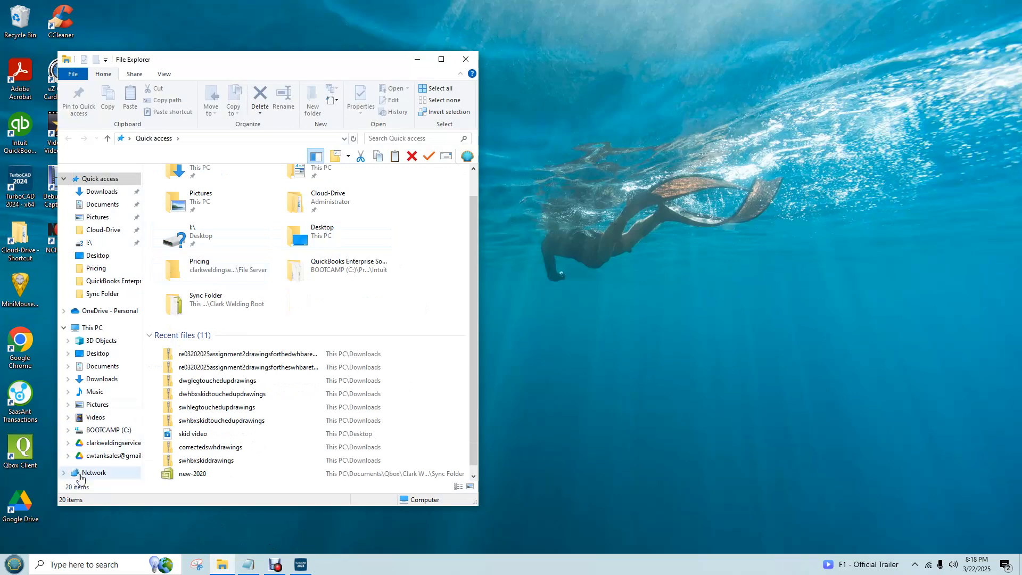
{"action": "left_click", "coordinate": [103, 444]}
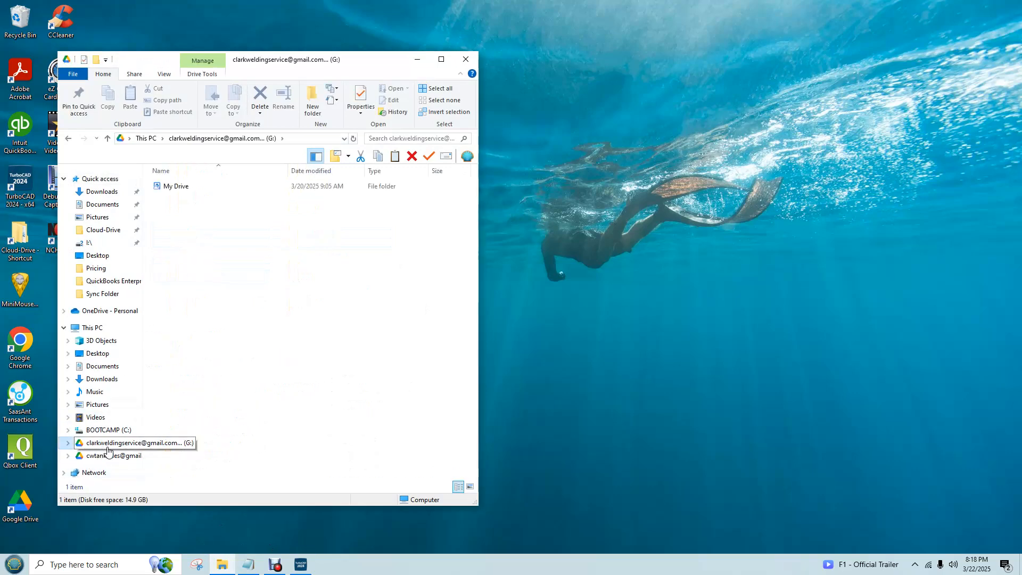
{"action": "left_click", "coordinate": [123, 456]}
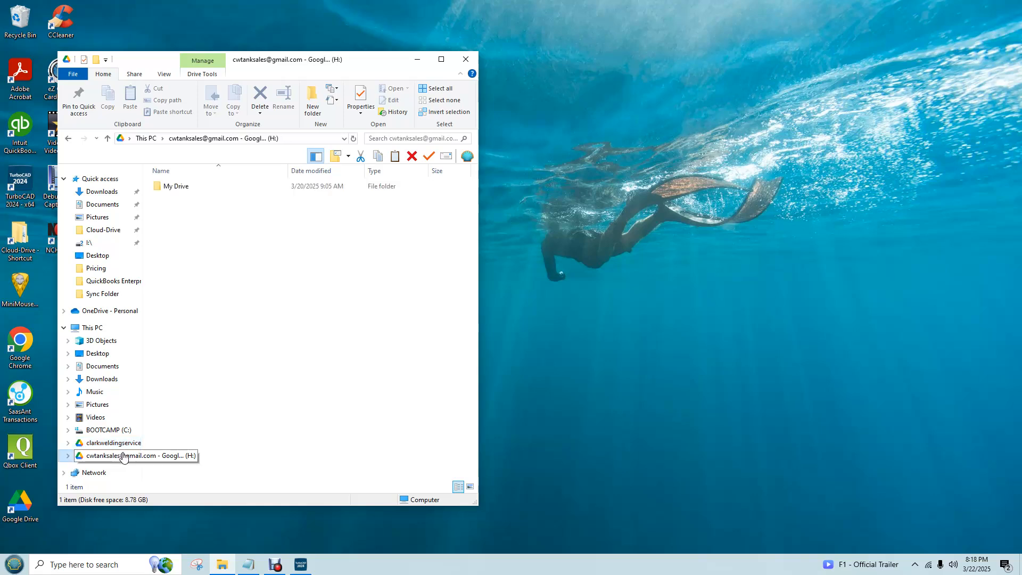
{"action": "double_click", "coordinate": [178, 186]}
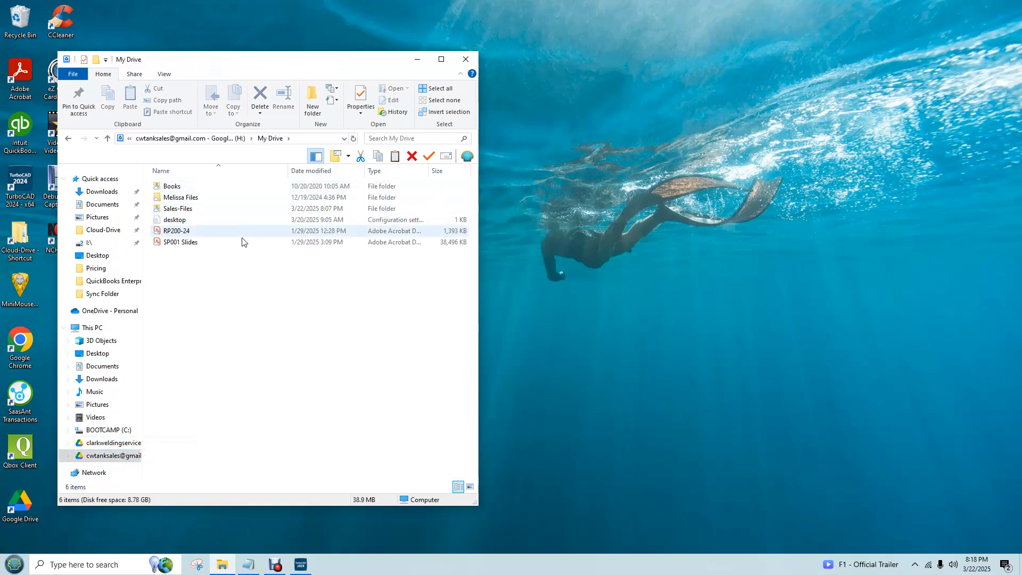
{"action": "double_click", "coordinate": [180, 213]}
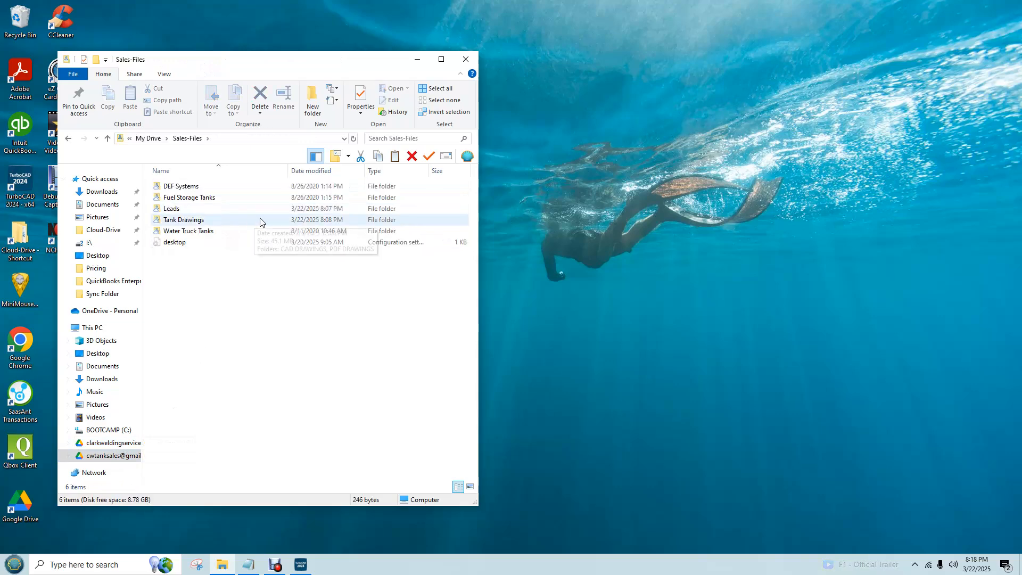
{"action": "left_click", "coordinate": [204, 222]}
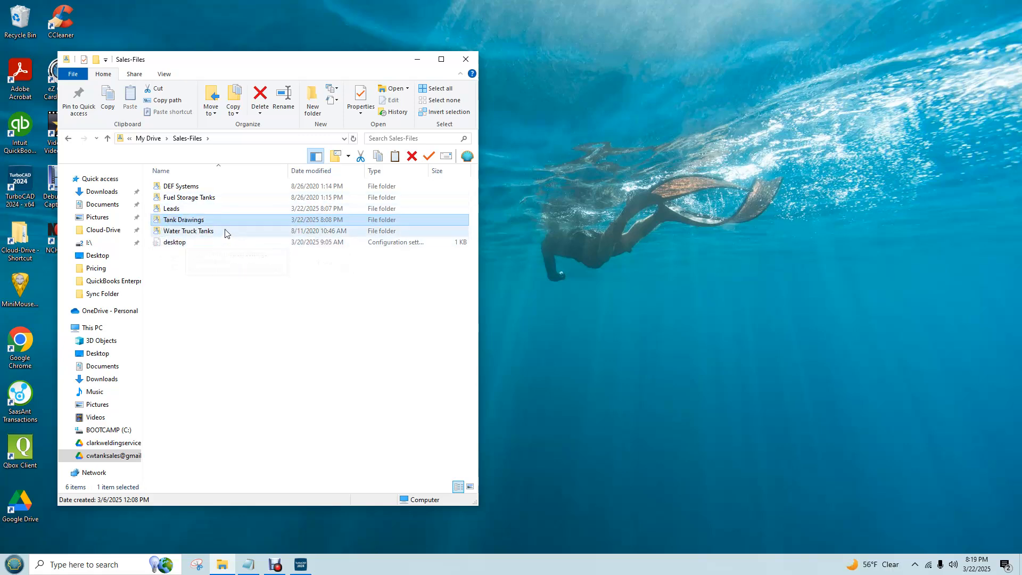
{"action": "double_click", "coordinate": [197, 224]}
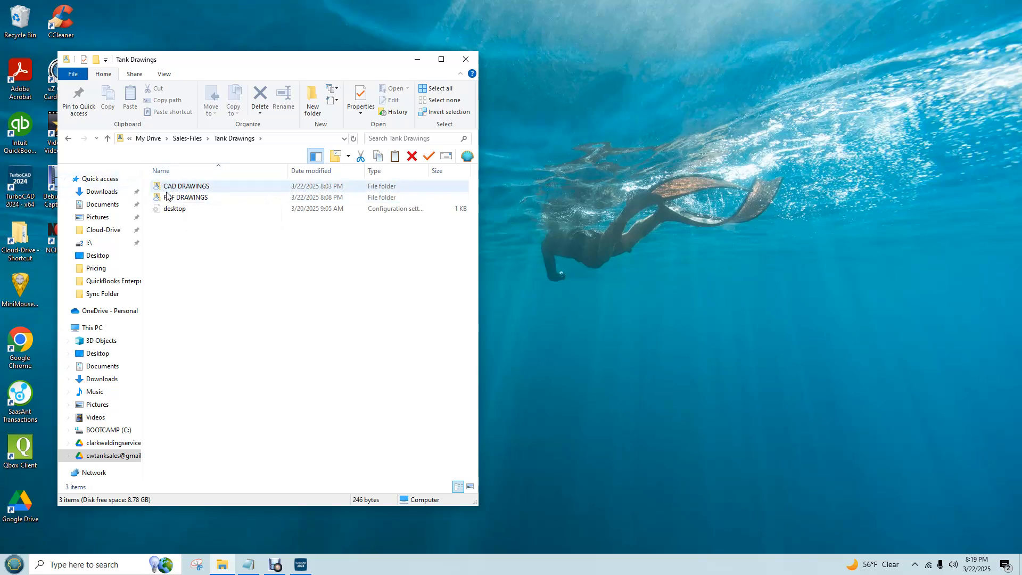
{"action": "double_click", "coordinate": [188, 188]}
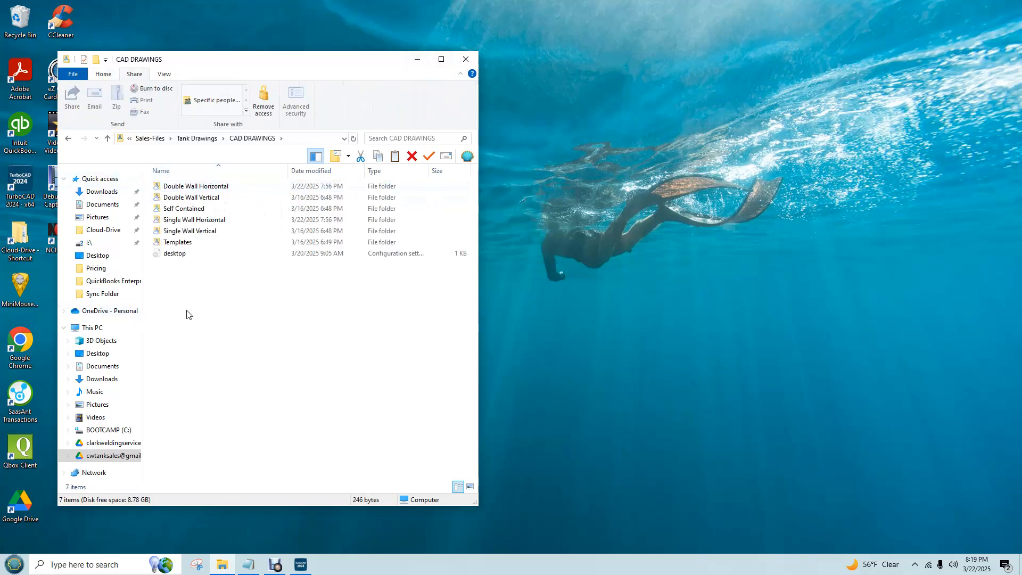
Show the CAD DRAWINGS folder contents as large icons and maximize the File Explorer window
{"action": "right_click", "coordinate": [228, 303]}
{"action": "mouse_move", "coordinate": [304, 311]}
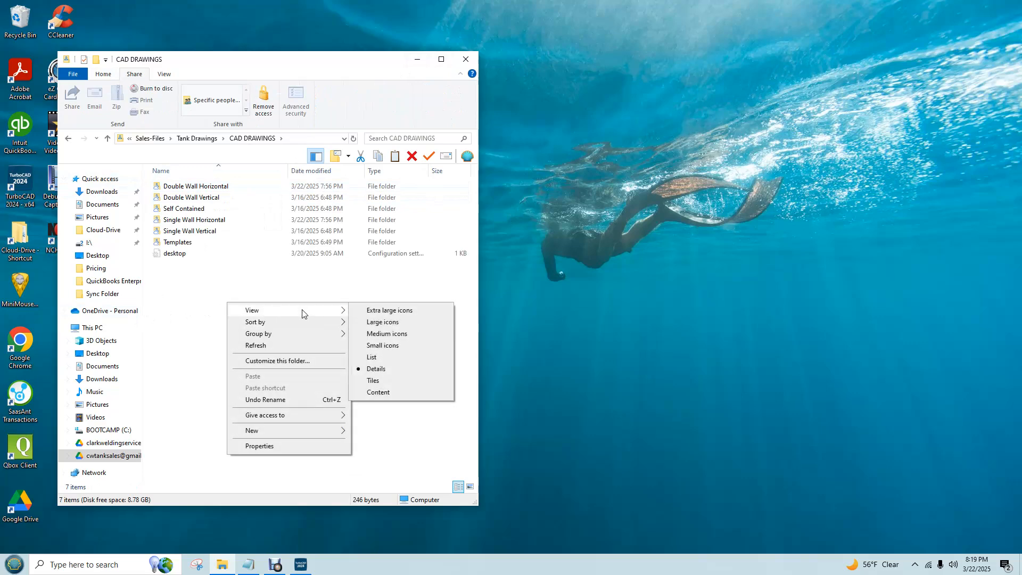
{"action": "left_click", "coordinate": [379, 322]}
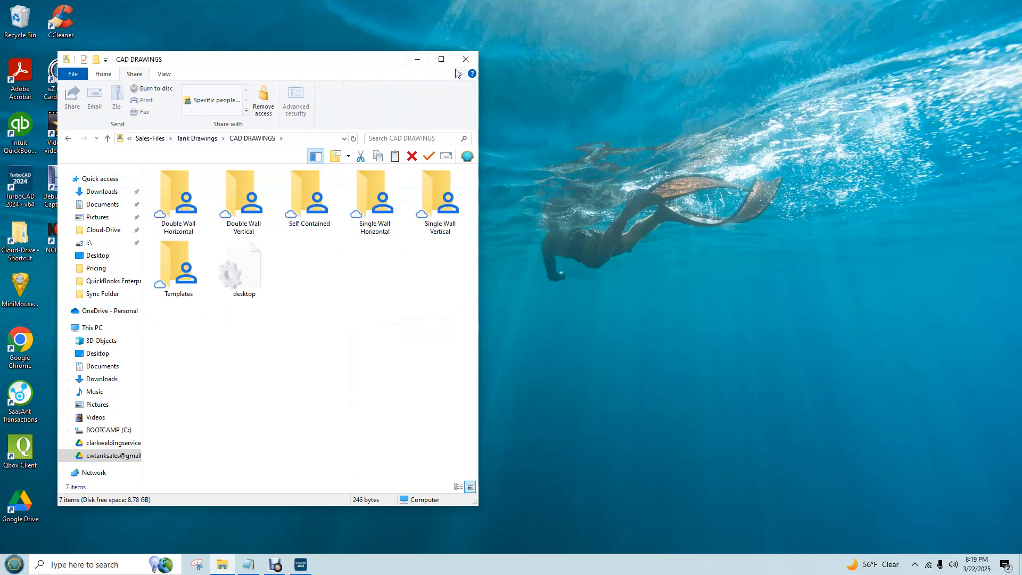
{"action": "left_click", "coordinate": [441, 60]}
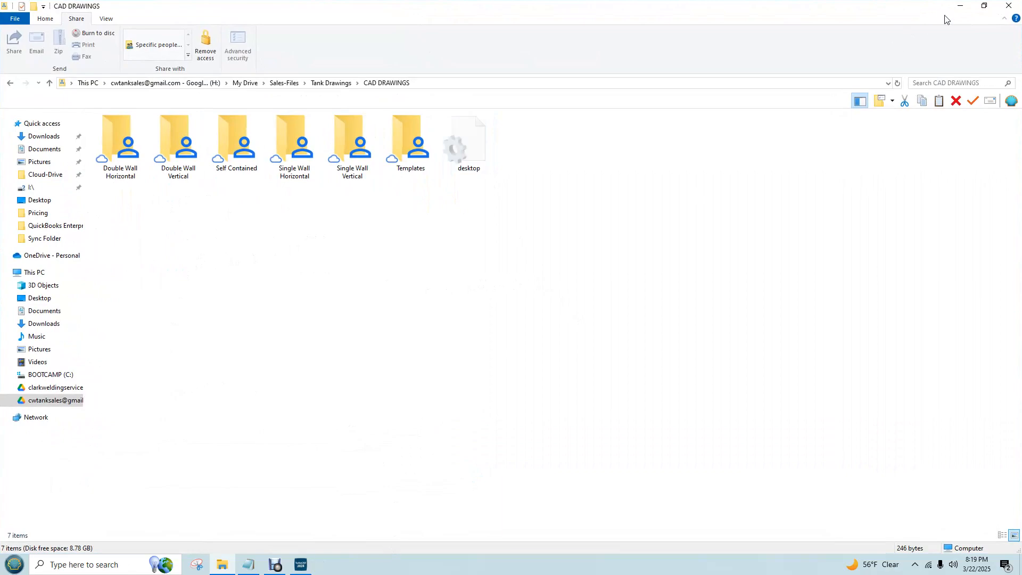
{"action": "left_click", "coordinate": [959, 6]}
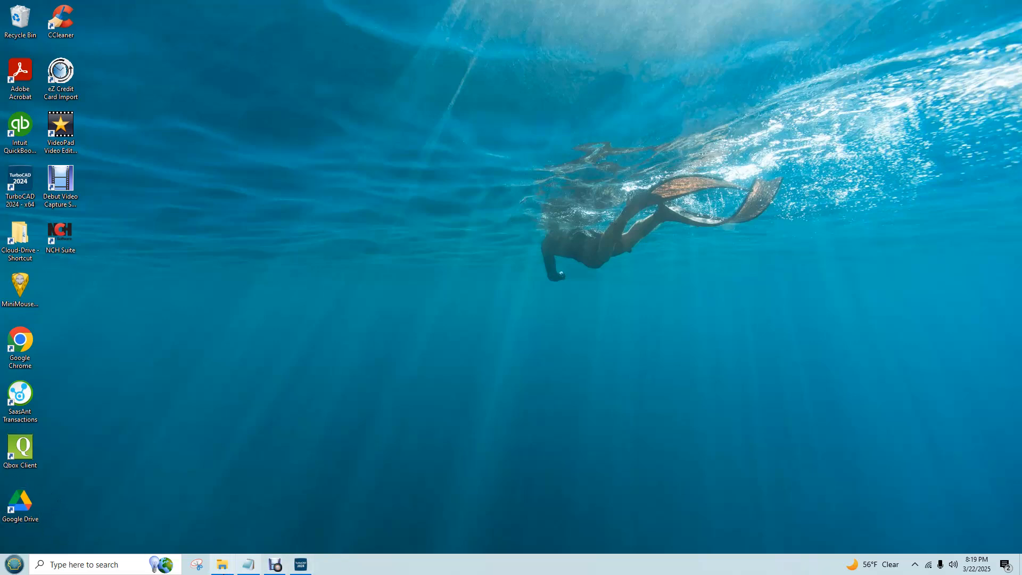
{"action": "left_click", "coordinate": [223, 565]}
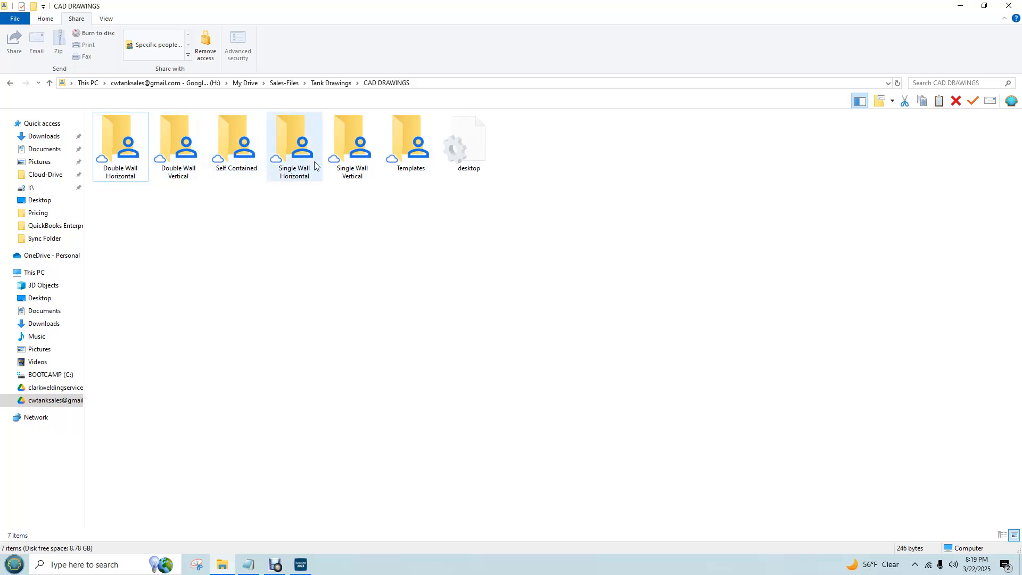
Examine the DWH-LEG and DWH-LDSKID folders inside Double Wall Horizontal, and close the File Explorer window
{"action": "double_click", "coordinate": [137, 147]}
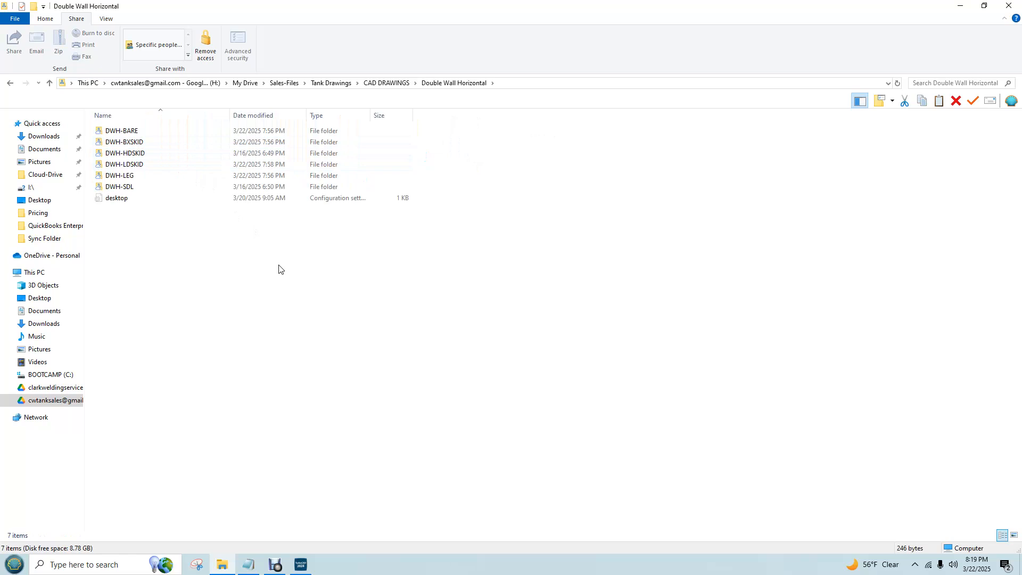
{"action": "double_click", "coordinate": [124, 177]}
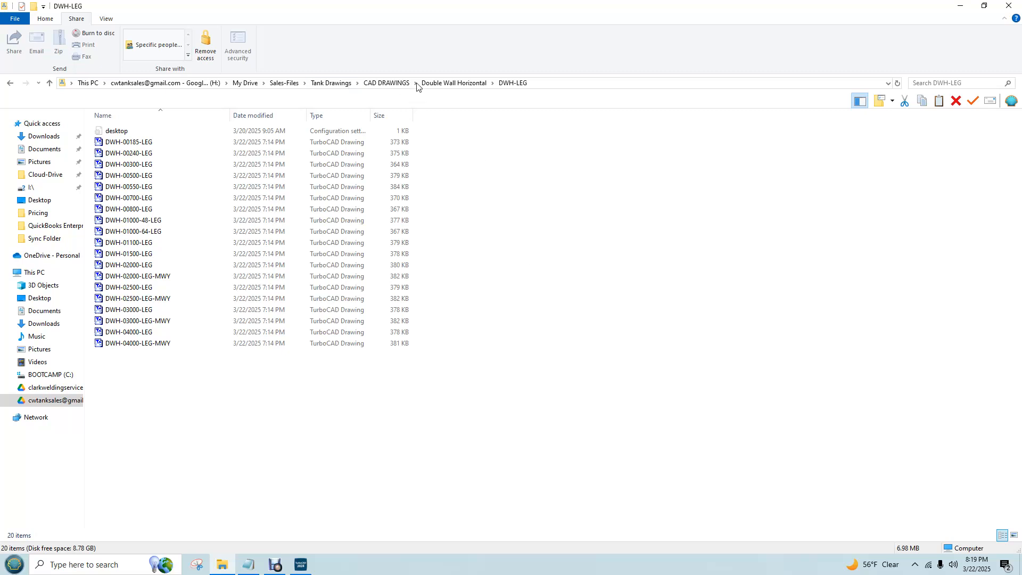
{"action": "left_click", "coordinate": [450, 84]}
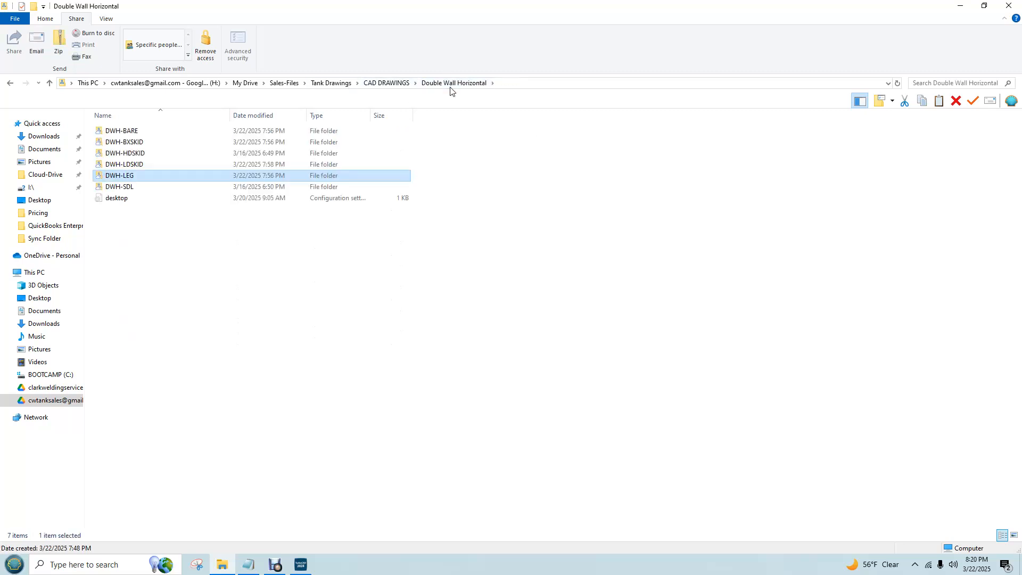
{"action": "double_click", "coordinate": [137, 166]}
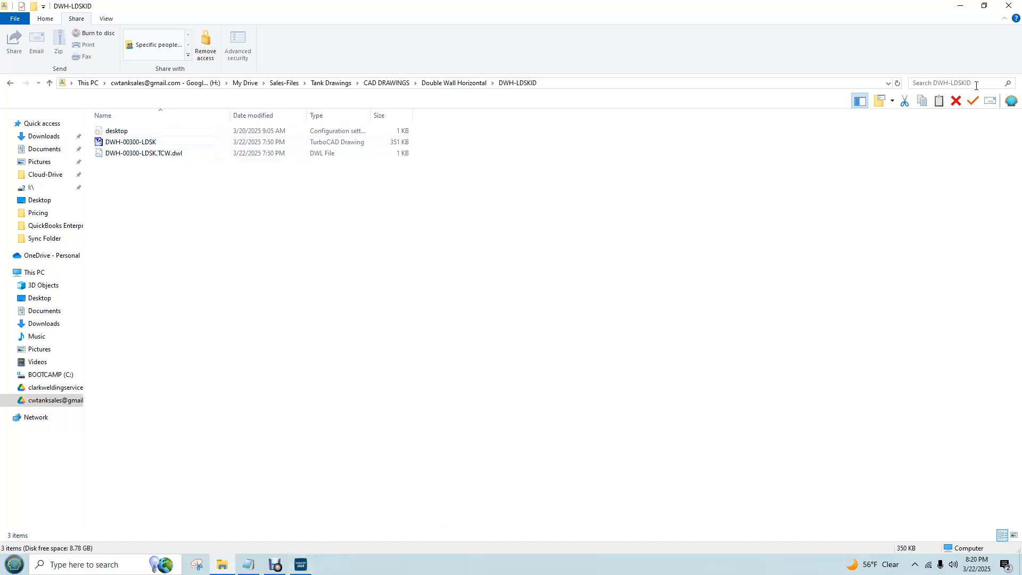
{"action": "left_click", "coordinate": [1017, 6]}
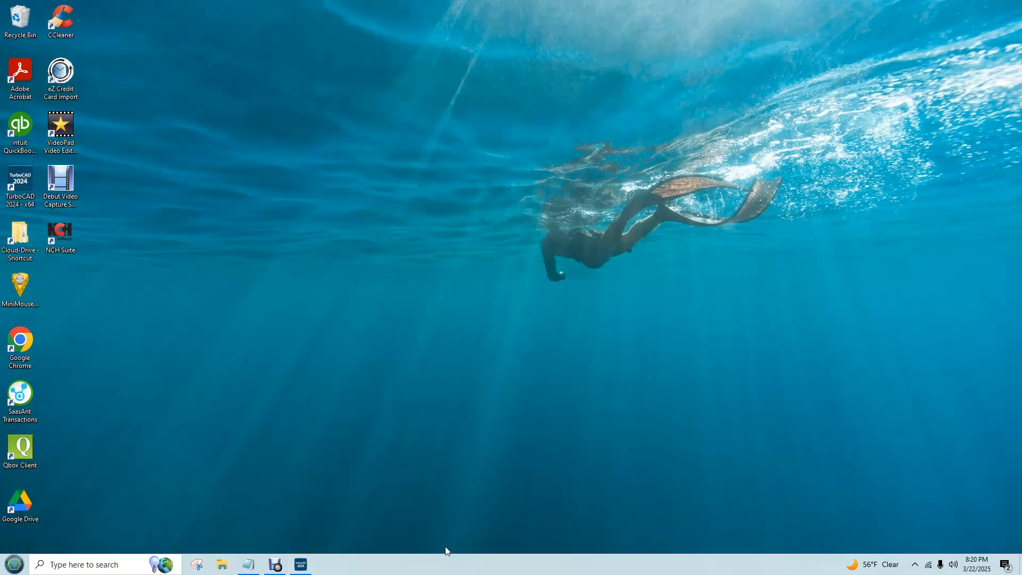
Bring up TurboCAD, view the re03202025assignment2drawingsfortheswhbaretank archive in Downloads using File Explorer, and close that window
{"action": "left_click", "coordinate": [301, 565]}
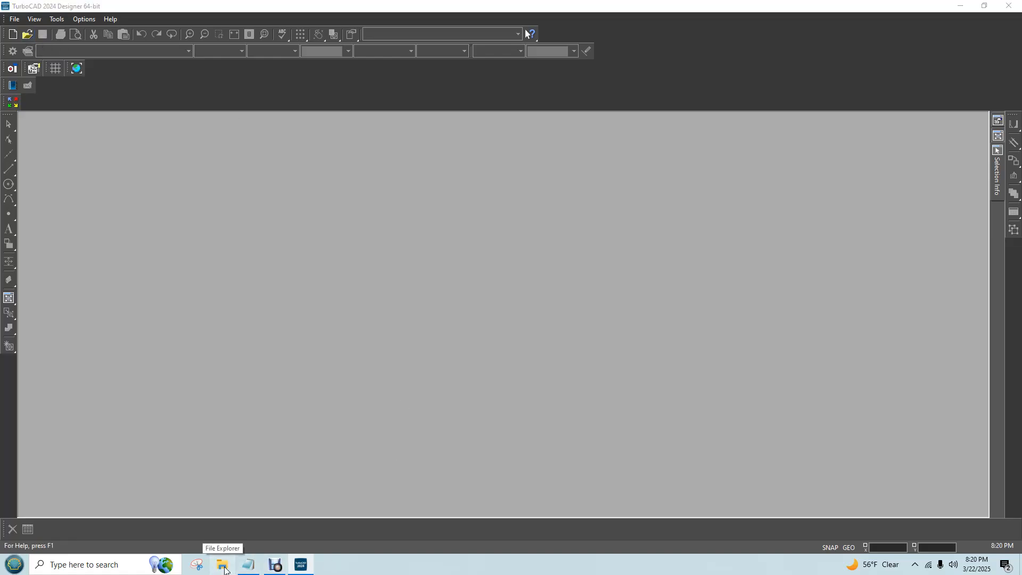
{"action": "left_click", "coordinate": [223, 566]}
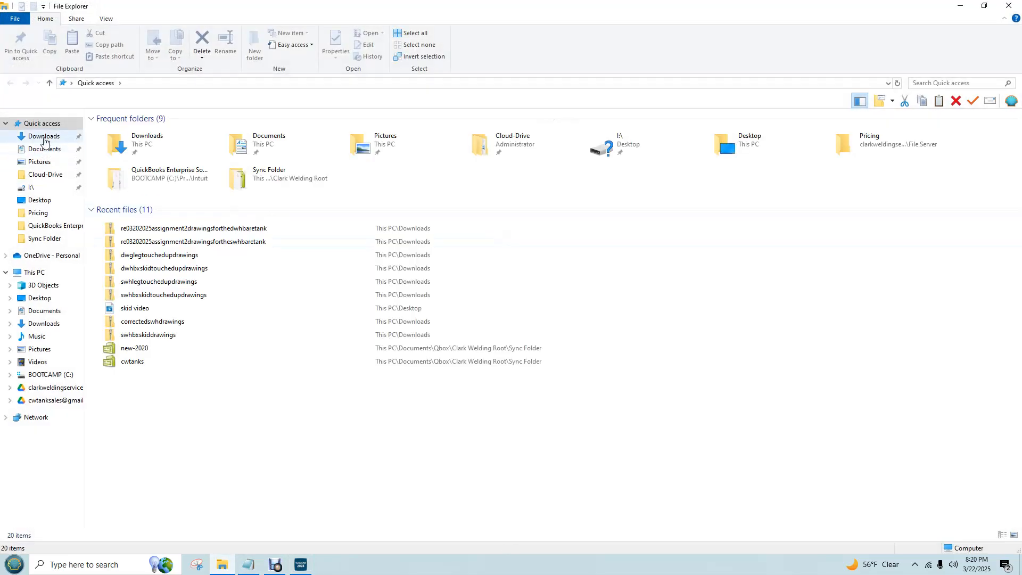
{"action": "left_click", "coordinate": [43, 137]}
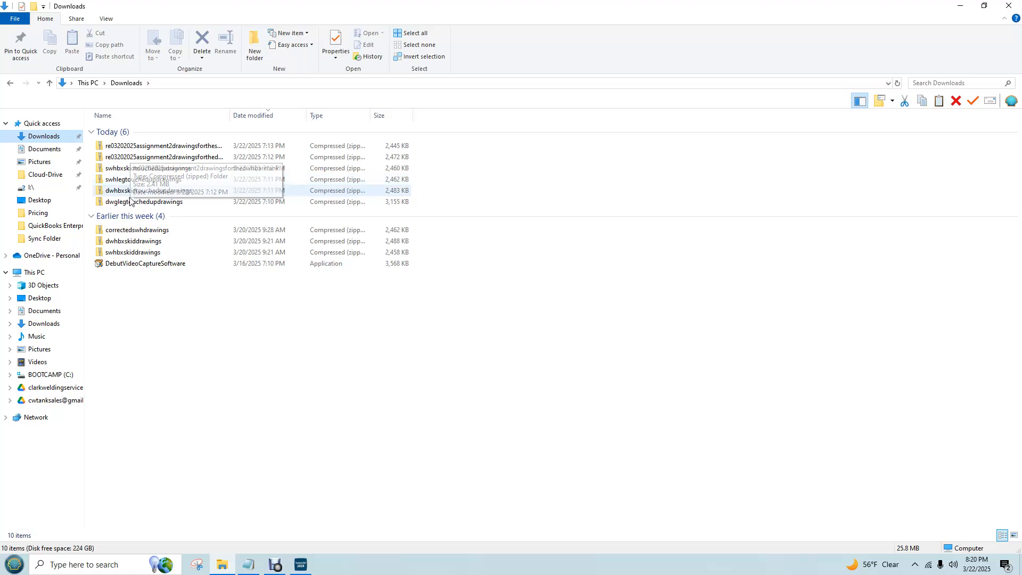
{"action": "double_click", "coordinate": [184, 149]}
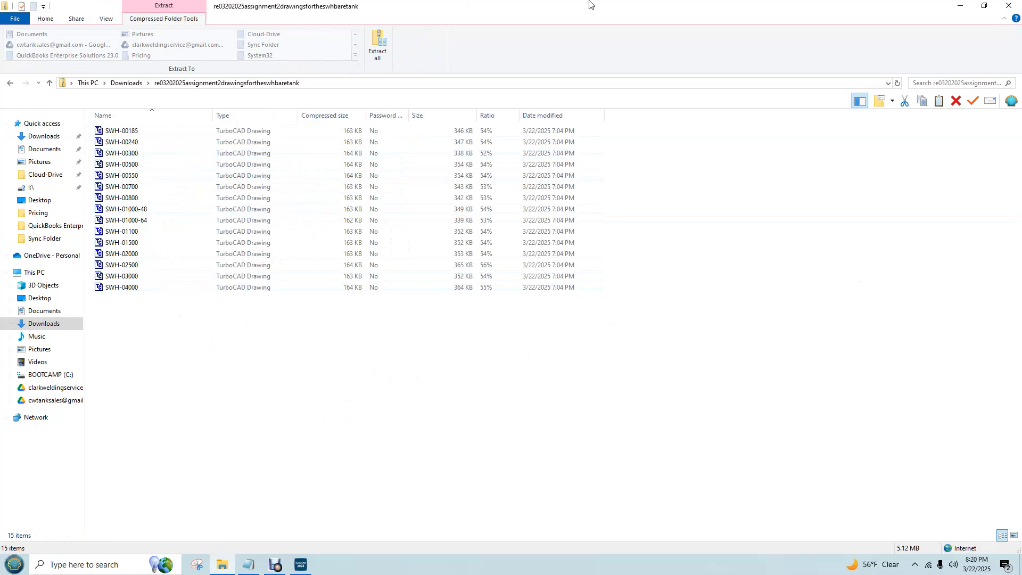
{"action": "left_click", "coordinate": [1017, 5]}
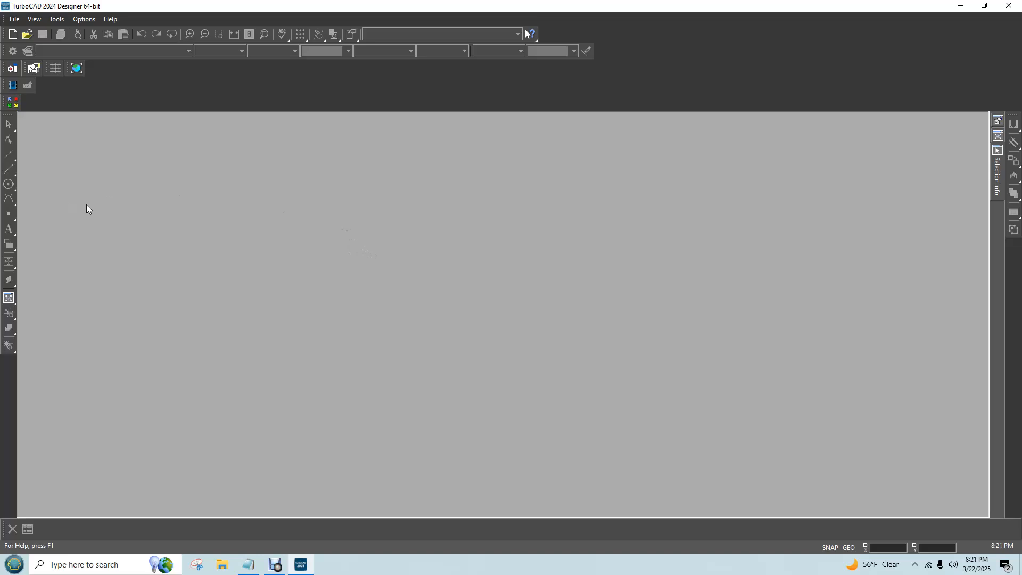
In File Explorer, open My Drive > Sales-Files on the tank sales Google Drive (H:)
{"action": "left_click", "coordinate": [31, 34]}
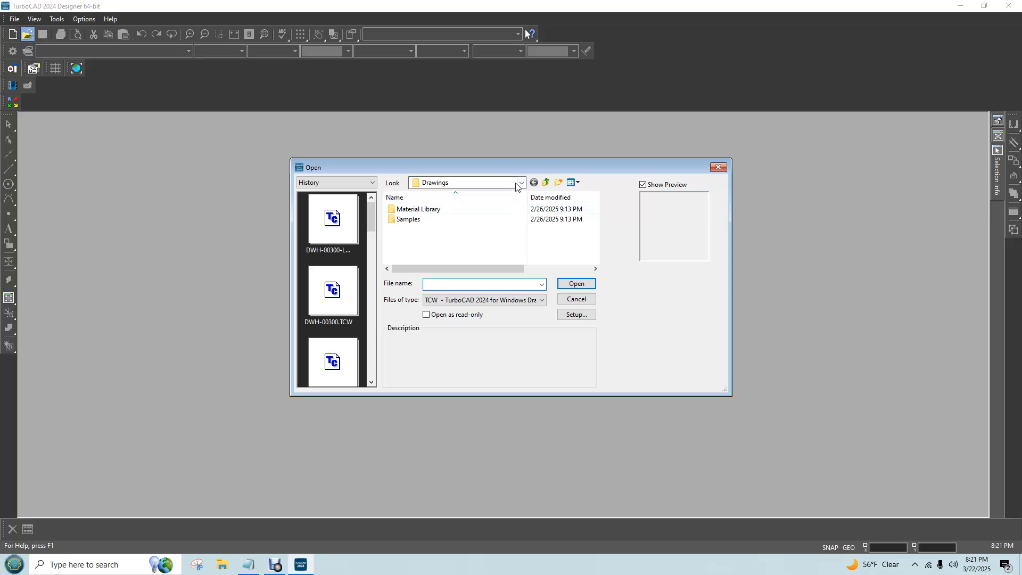
{"action": "left_click", "coordinate": [714, 169]}
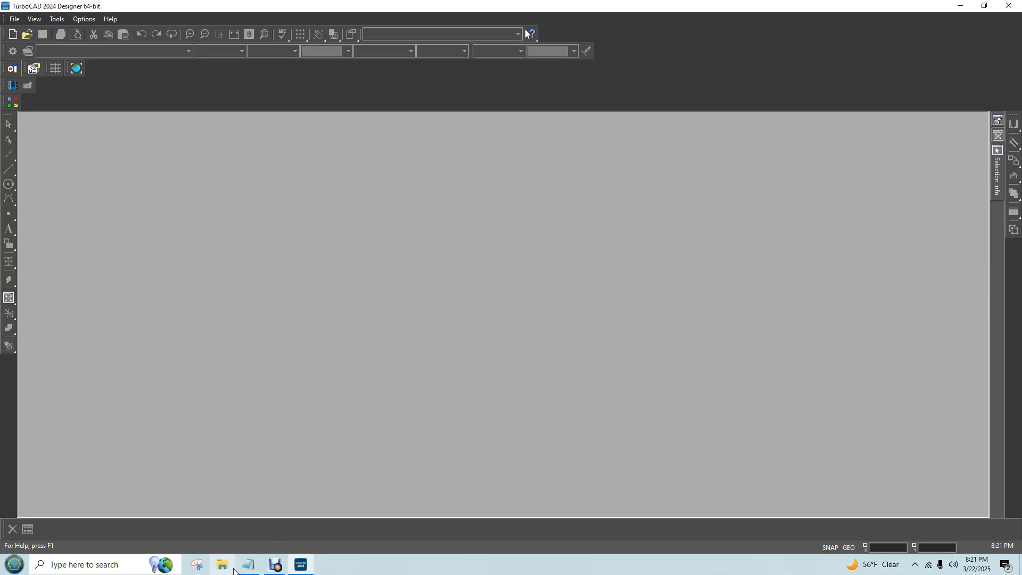
{"action": "left_click", "coordinate": [228, 568]}
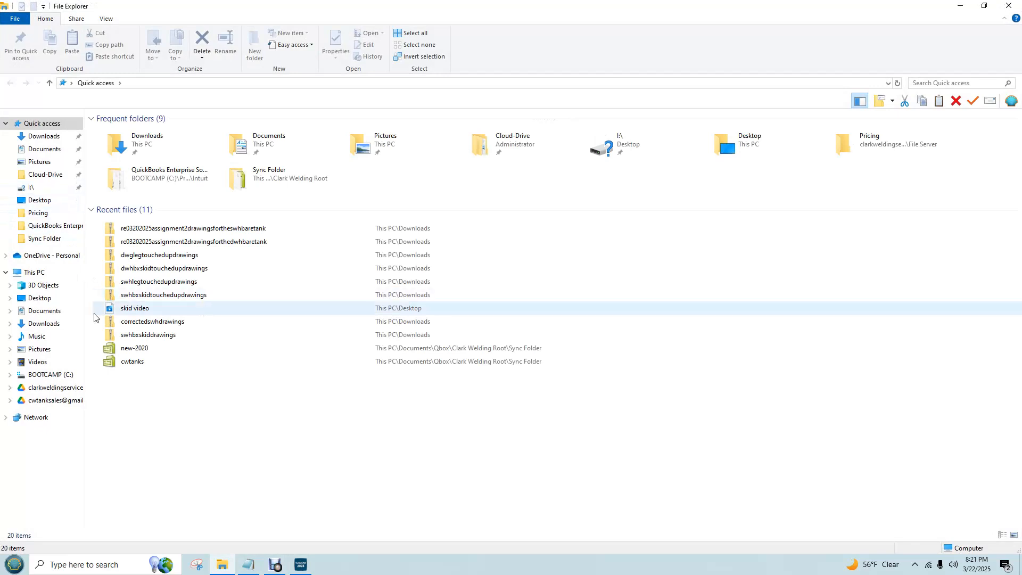
{"action": "left_click", "coordinate": [62, 392]}
{"action": "double_click", "coordinate": [117, 134]}
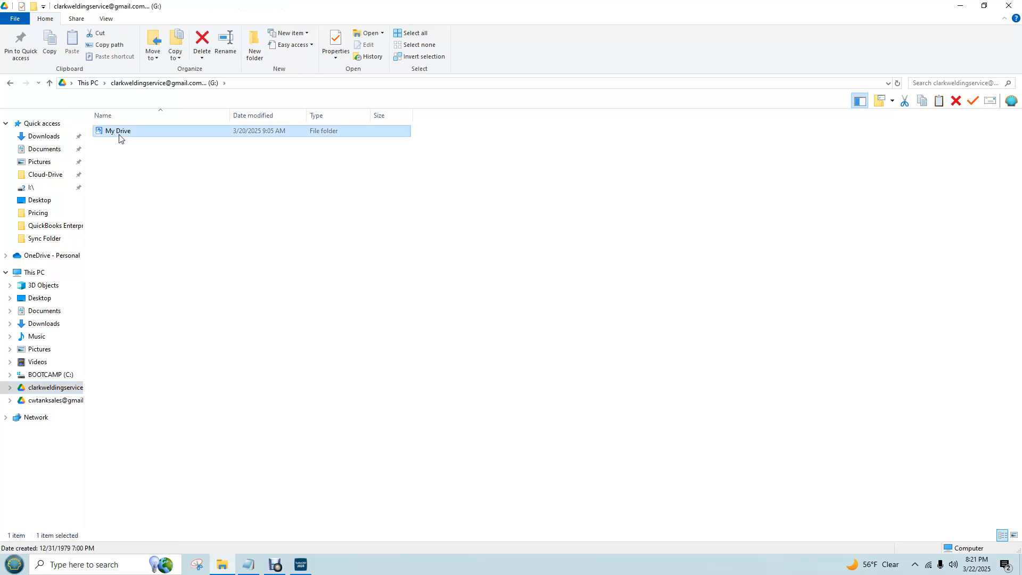
{"action": "left_click", "coordinate": [182, 83]}
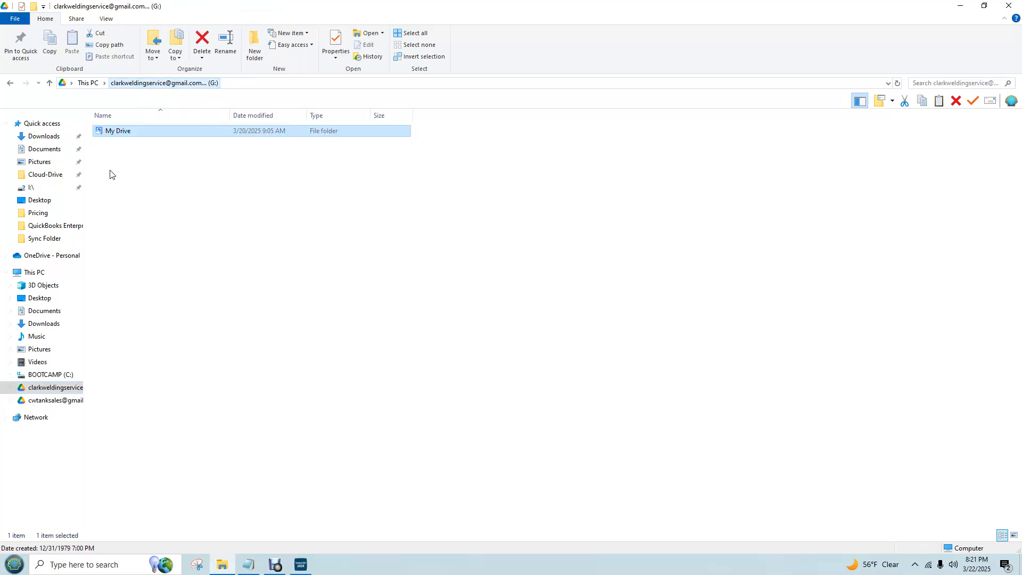
{"action": "left_click", "coordinate": [54, 400]}
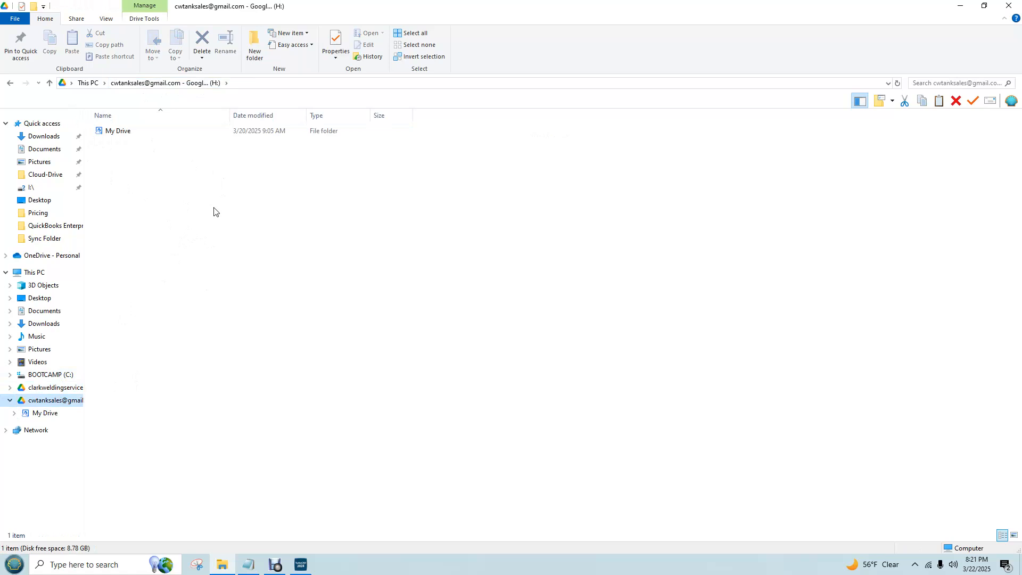
{"action": "double_click", "coordinate": [111, 132]}
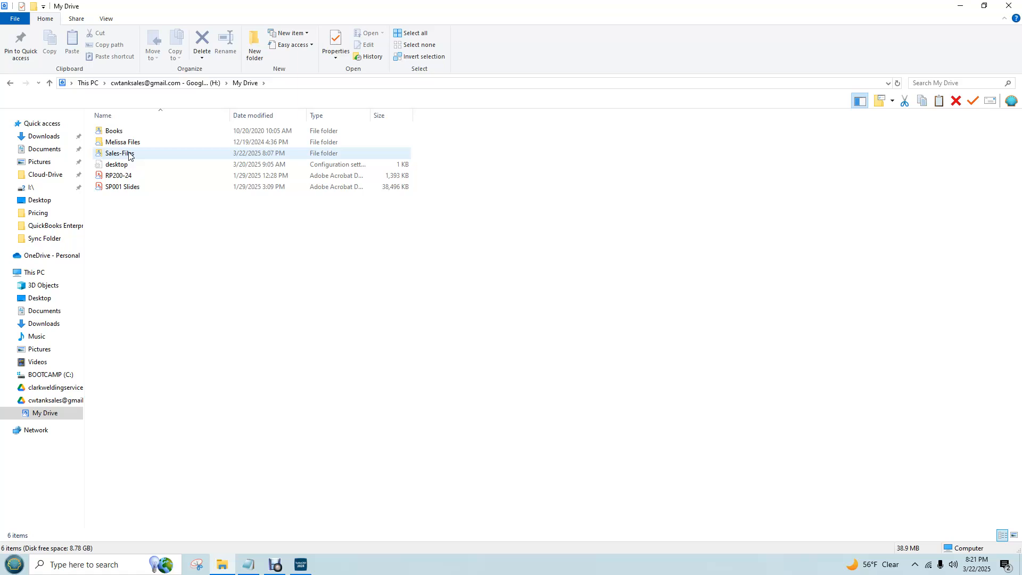
{"action": "double_click", "coordinate": [129, 154]}
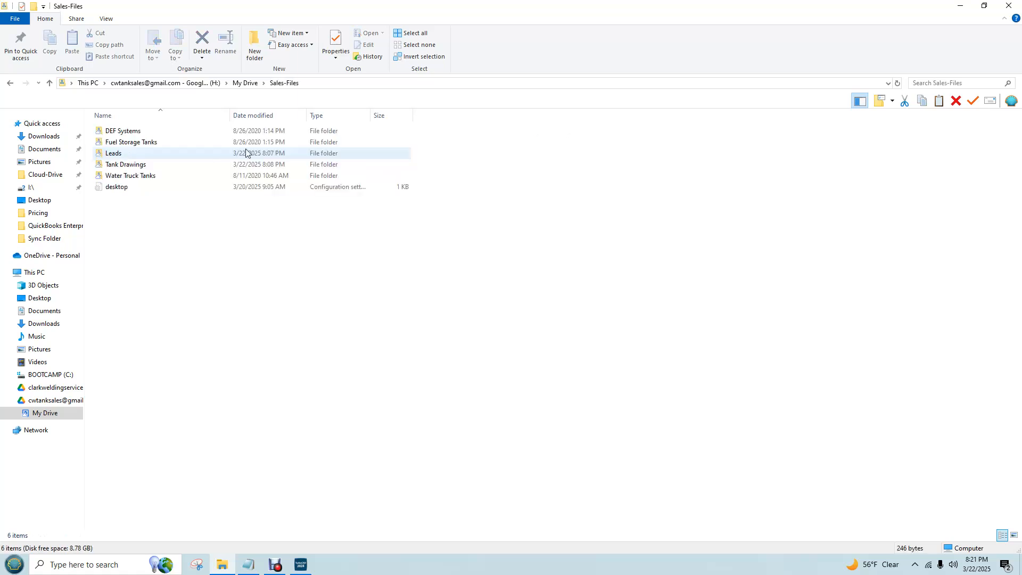
Check the Fuel Storage Tanks folder, and open the Tank Drawings folder inside Sales-Files
{"action": "double_click", "coordinate": [118, 142]}
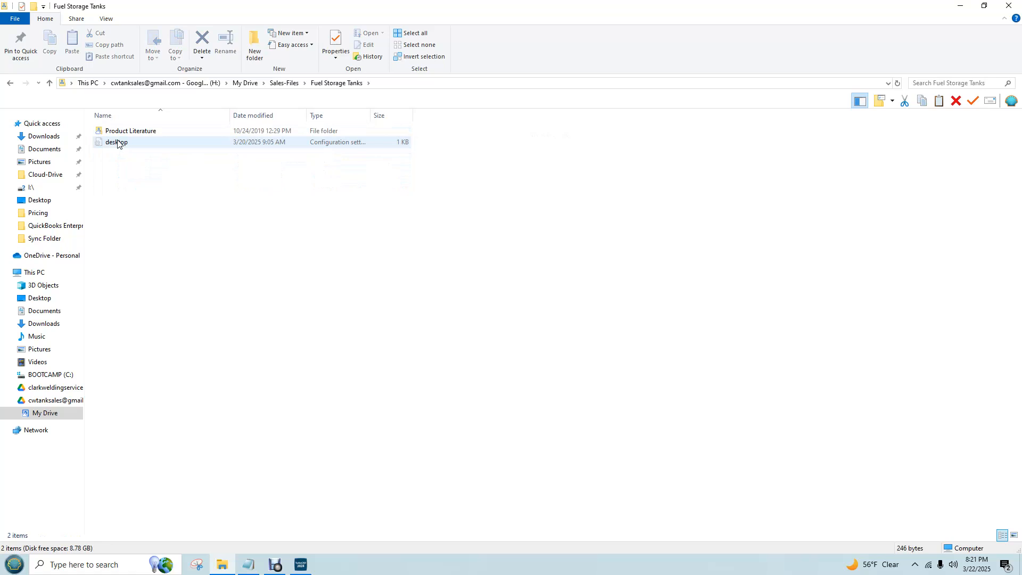
{"action": "left_click", "coordinate": [284, 83]}
{"action": "double_click", "coordinate": [128, 165]}
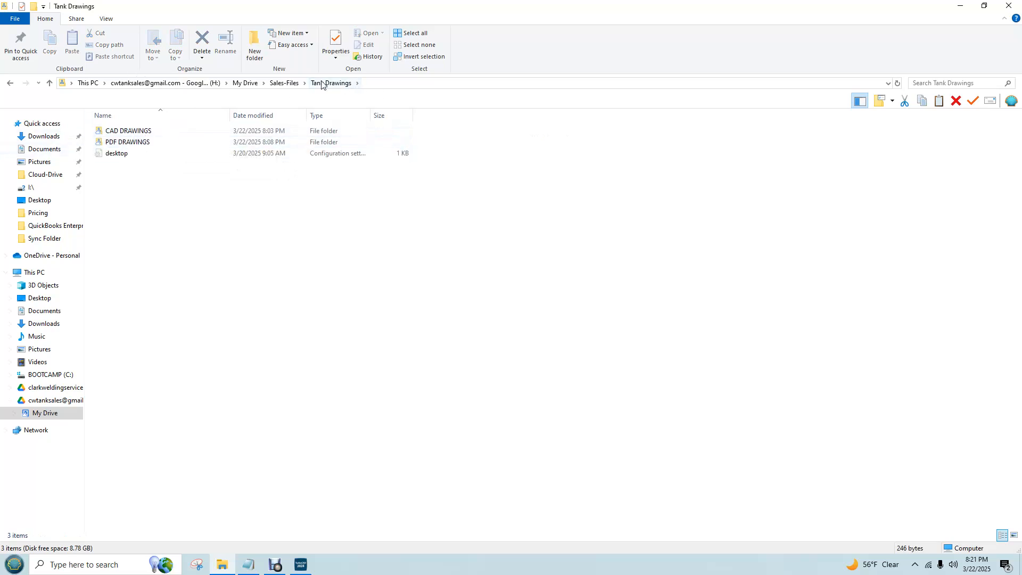
{"action": "double_click", "coordinate": [113, 131]}
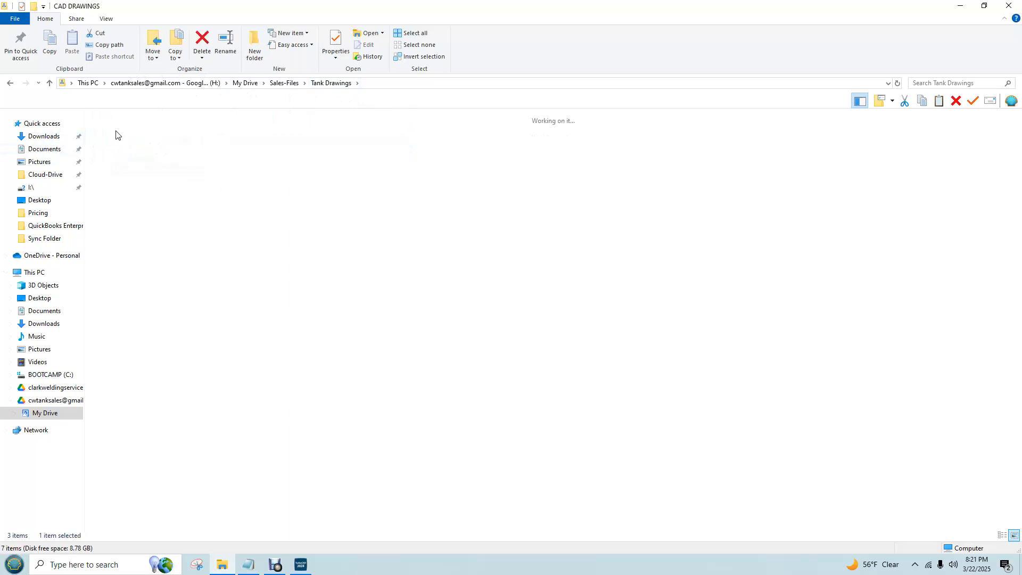
{"action": "left_click", "coordinate": [335, 85]}
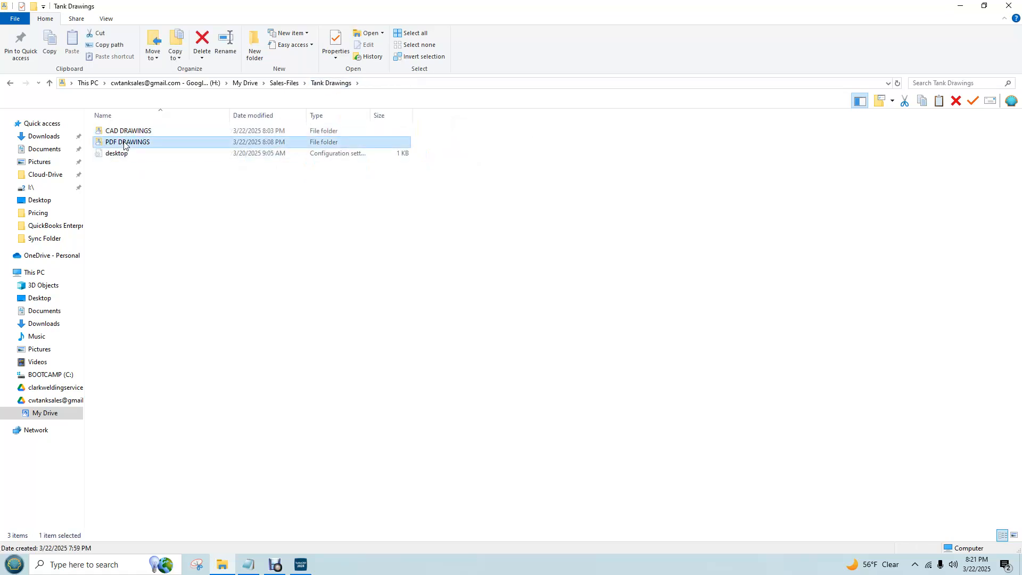
Examine the DWH-LEG folder under PDF DRAWINGS > Double Wall Horizontal, and return to the PDF DRAWINGS folder
{"action": "double_click", "coordinate": [186, 142]}
{"action": "double_click", "coordinate": [154, 132]}
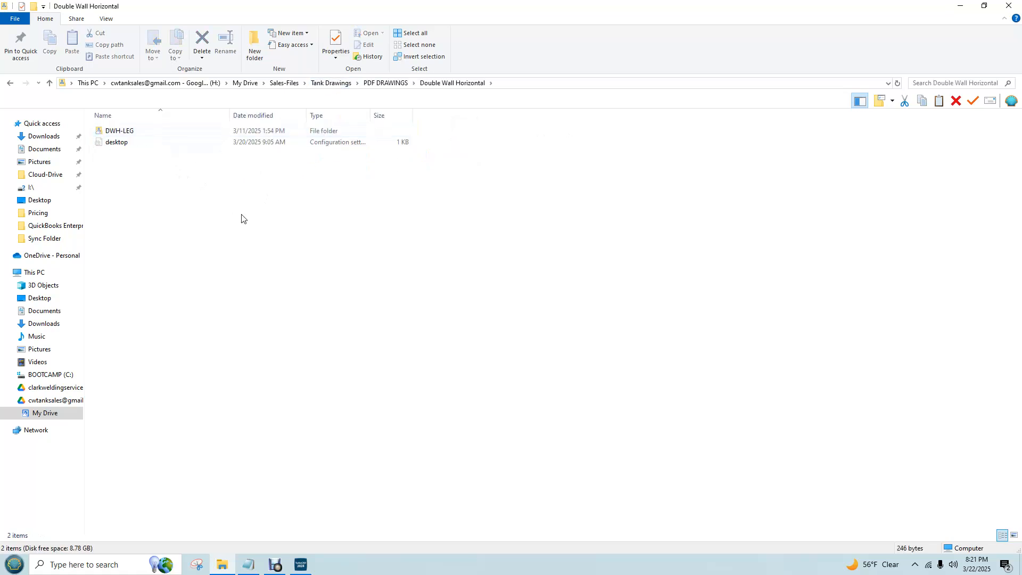
{"action": "double_click", "coordinate": [123, 133]}
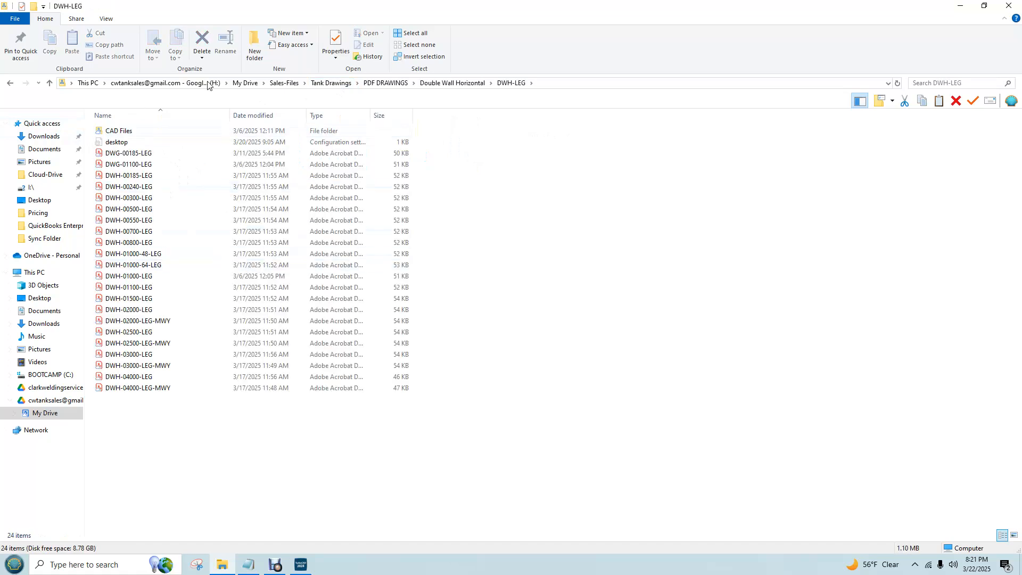
{"action": "left_click", "coordinate": [428, 84]}
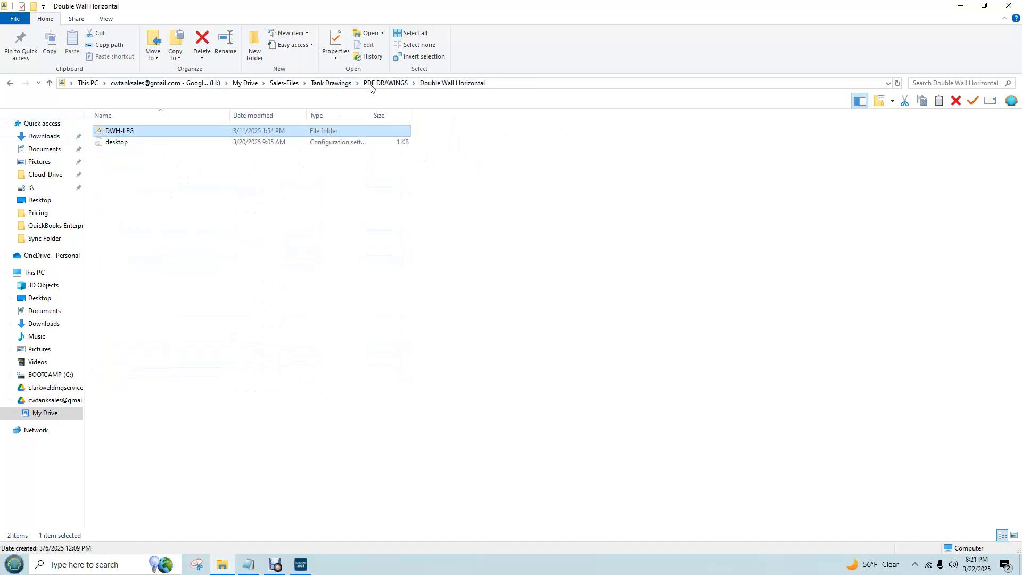
{"action": "left_click", "coordinate": [385, 84]}
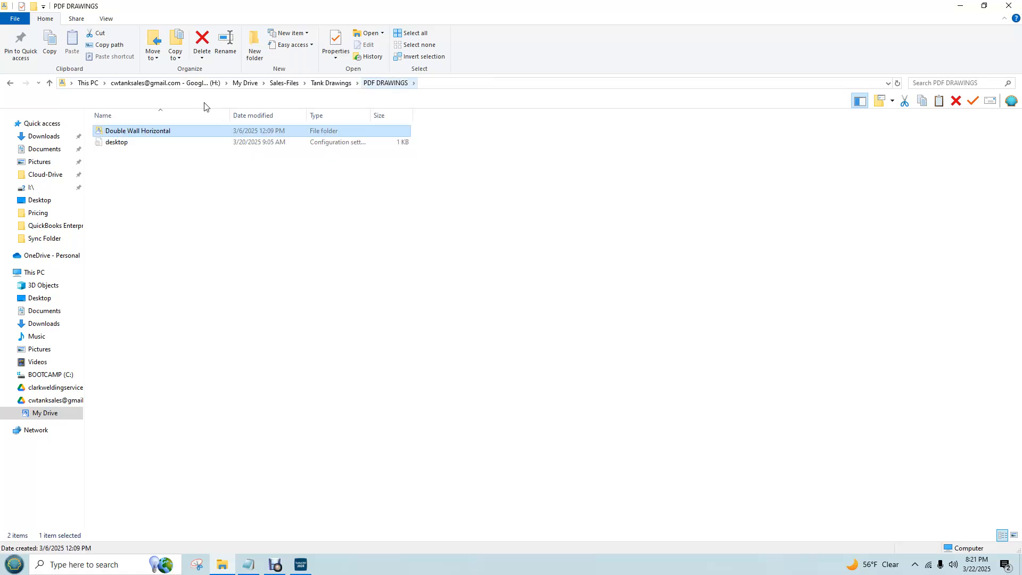
Open the drawing DWH-00300-LDSK from Tank Drawings > CAD DRAWINGS > Double Wall Horizontal > DWH-LDSKID in TurboCAD
{"action": "left_click", "coordinate": [331, 83]}
{"action": "double_click", "coordinate": [141, 131]}
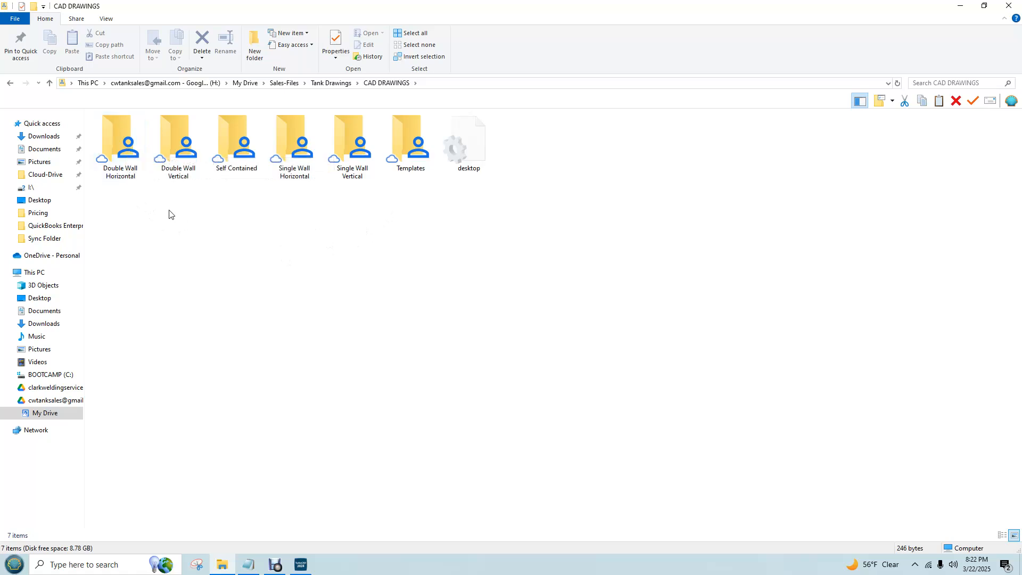
{"action": "double_click", "coordinate": [133, 143]}
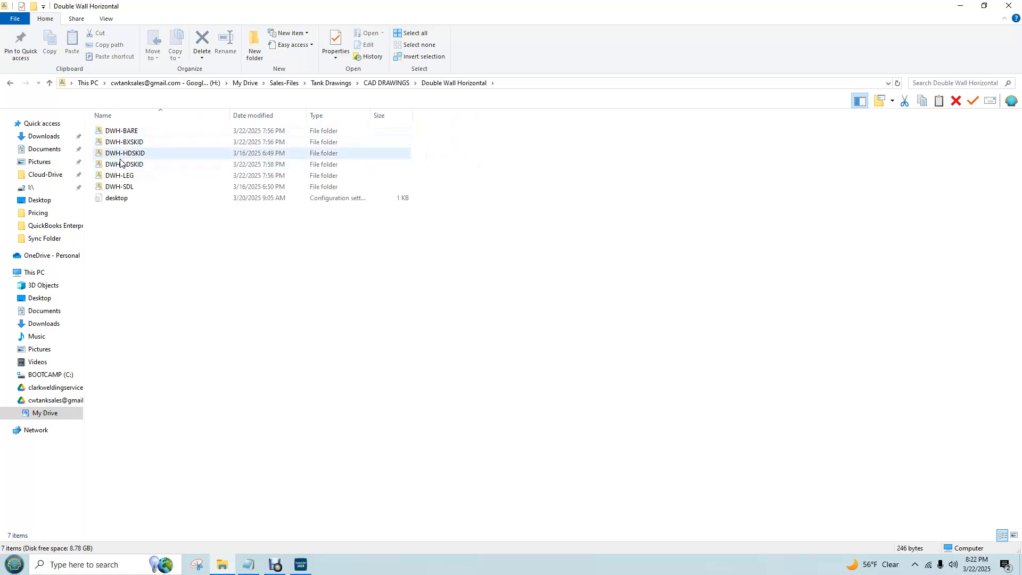
{"action": "double_click", "coordinate": [123, 165]}
{"action": "double_click", "coordinate": [137, 142]}
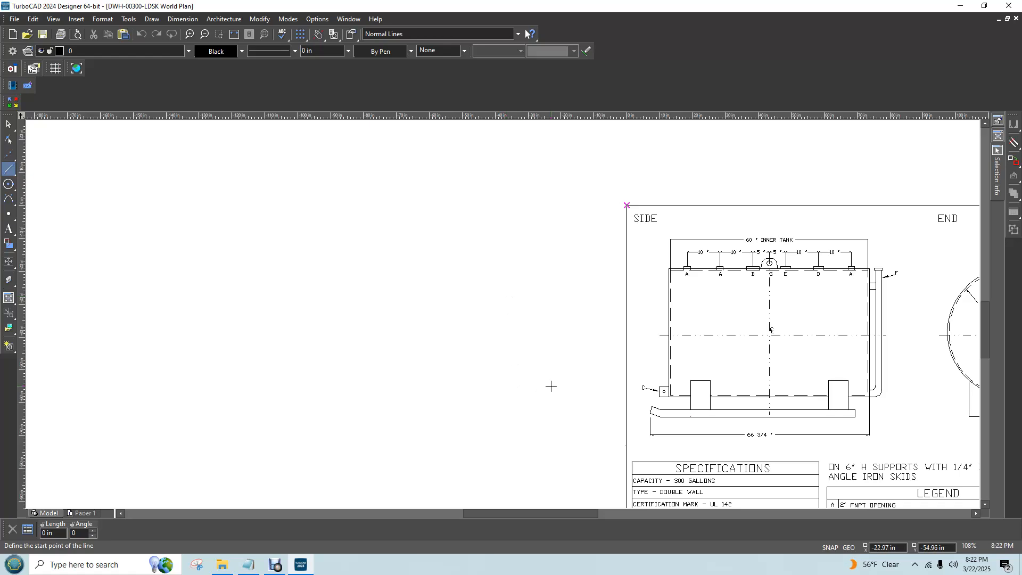
Examine the two support legs beneath the tank in the end view
{"action": "scroll", "coordinate": [902, 374], "scroll_direction": "down", "scroll_amount": 2}
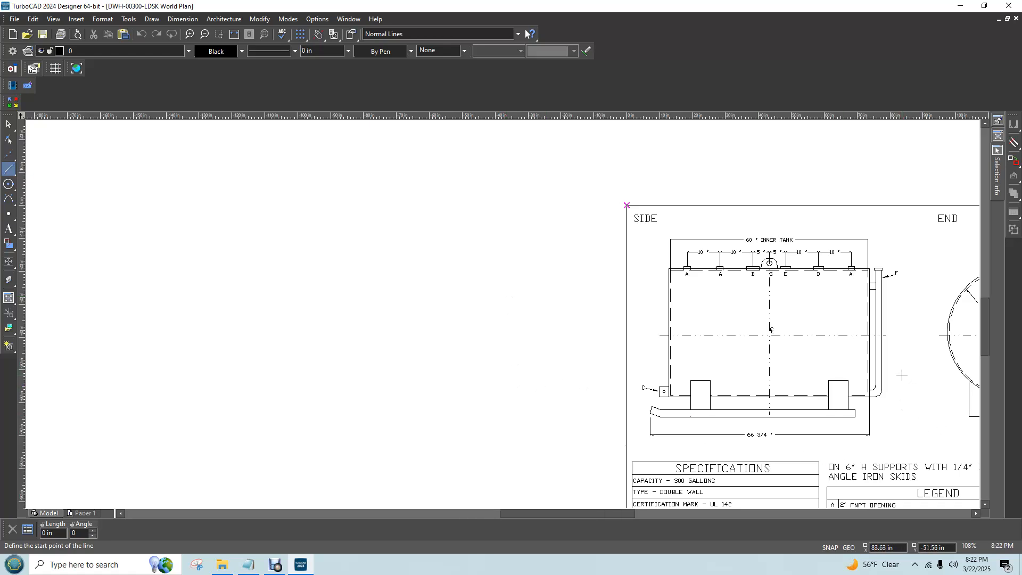
{"action": "scroll", "coordinate": [547, 314], "scroll_direction": "up", "scroll_amount": 1}
{"action": "scroll", "coordinate": [503, 315], "scroll_direction": "up", "scroll_amount": 3}
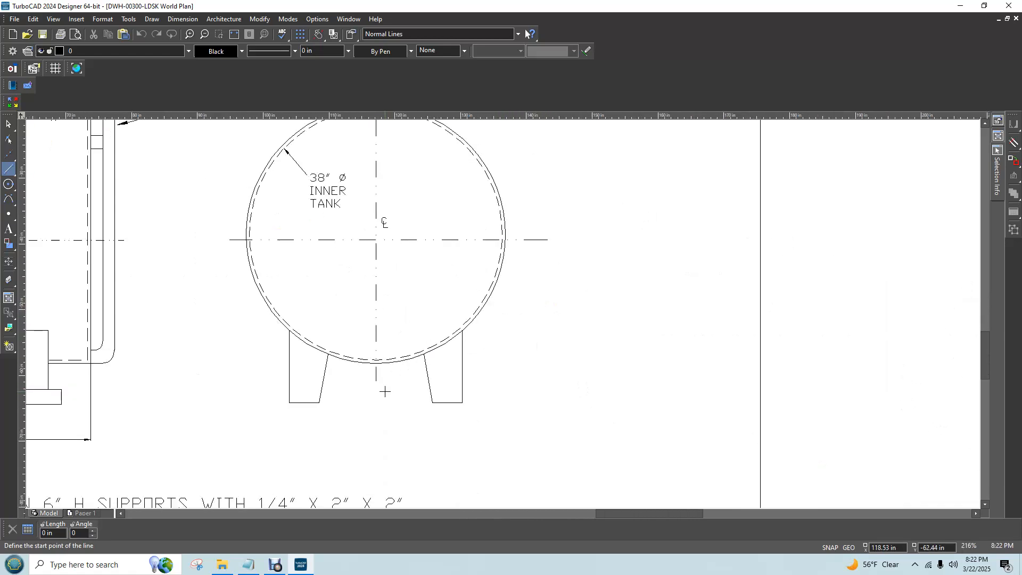
{"action": "scroll", "coordinate": [502, 312], "scroll_direction": "up", "scroll_amount": 2}
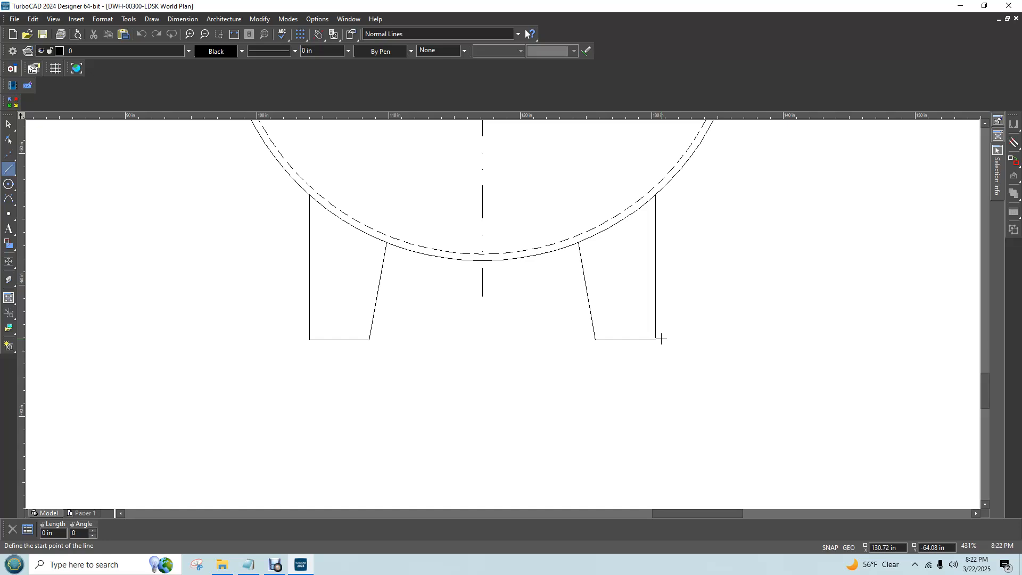
In Google Chrome, go to ebay.com and open the recently viewed 550 gallon above ground double wall skid tank listing
{"action": "left_click", "coordinate": [21, 563]}
{"action": "left_click", "coordinate": [56, 146]}
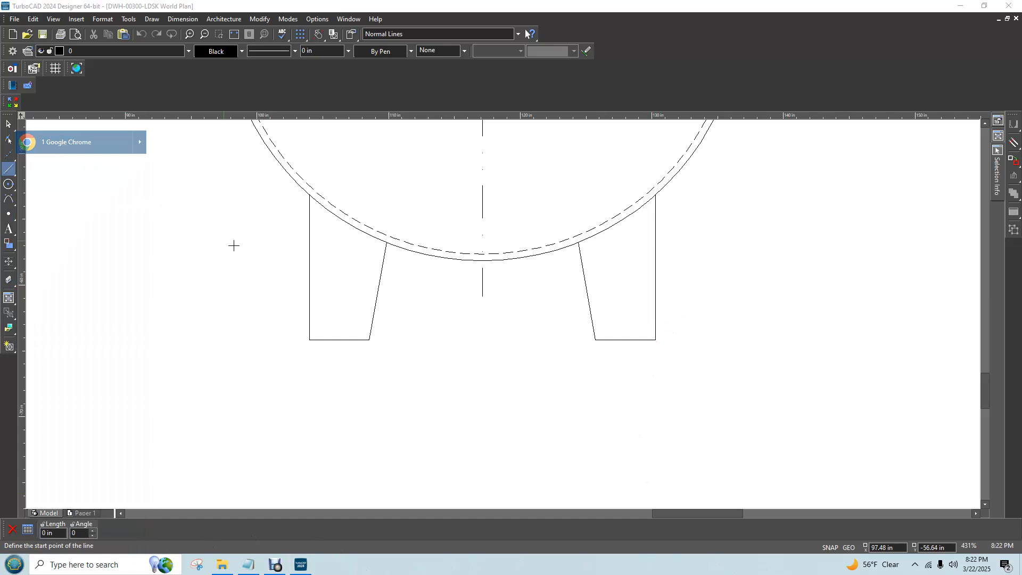
{"action": "type", "text": "eba"}
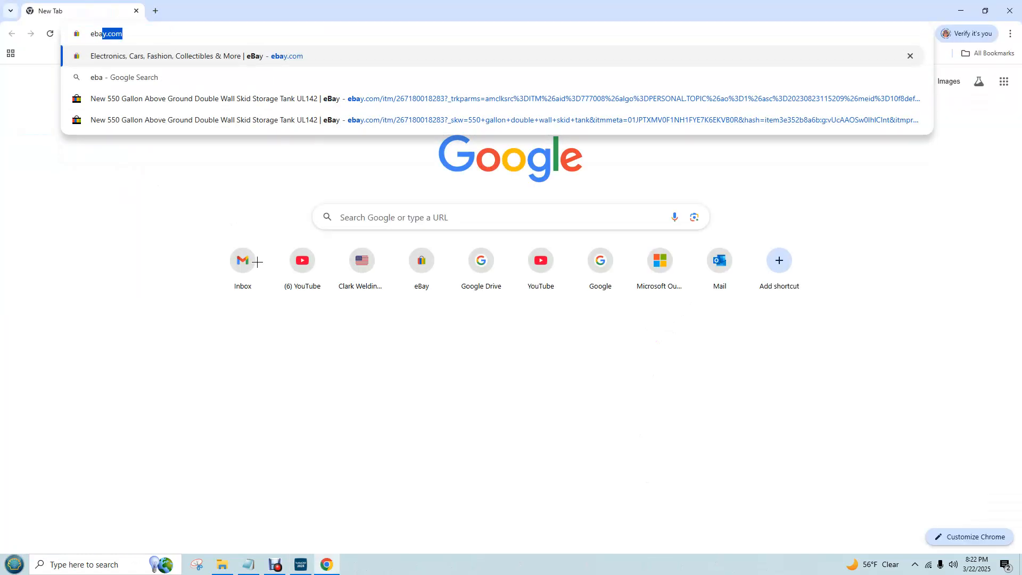
{"action": "type", "text": "y.com"}
{"action": "key", "text": "Return"}
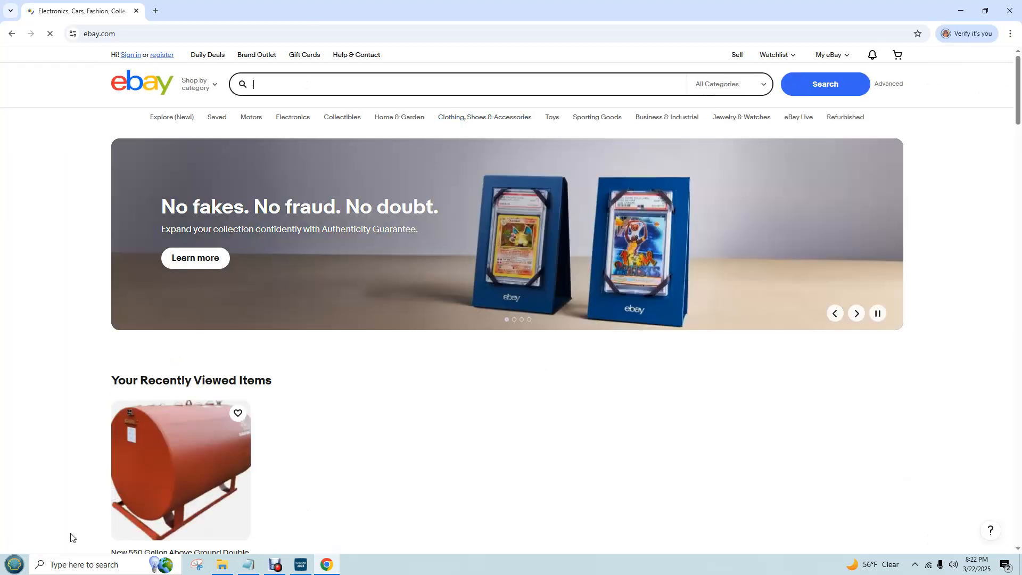
{"action": "left_click", "coordinate": [171, 551]}
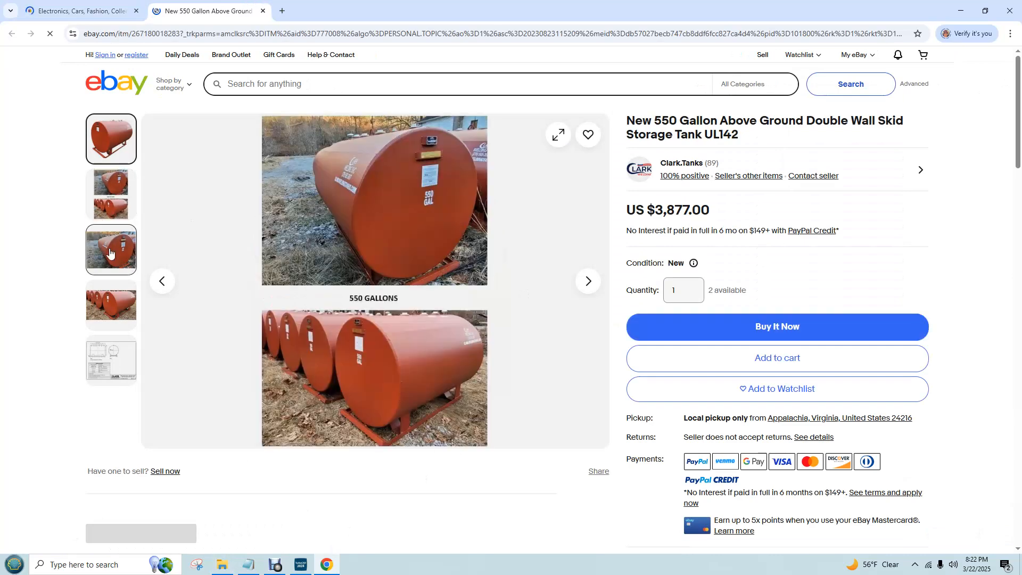
Examine the listing's photos of the 550 gallon skid tank, and minimize Chrome to return to TurboCAD
{"action": "mouse_move", "coordinate": [111, 251]}
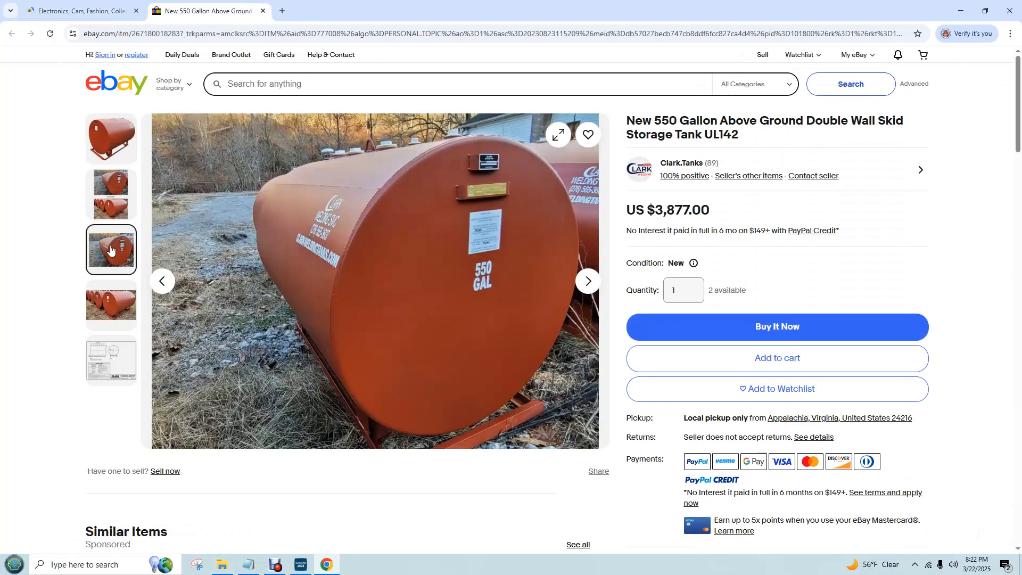
{"action": "mouse_move", "coordinate": [105, 221]}
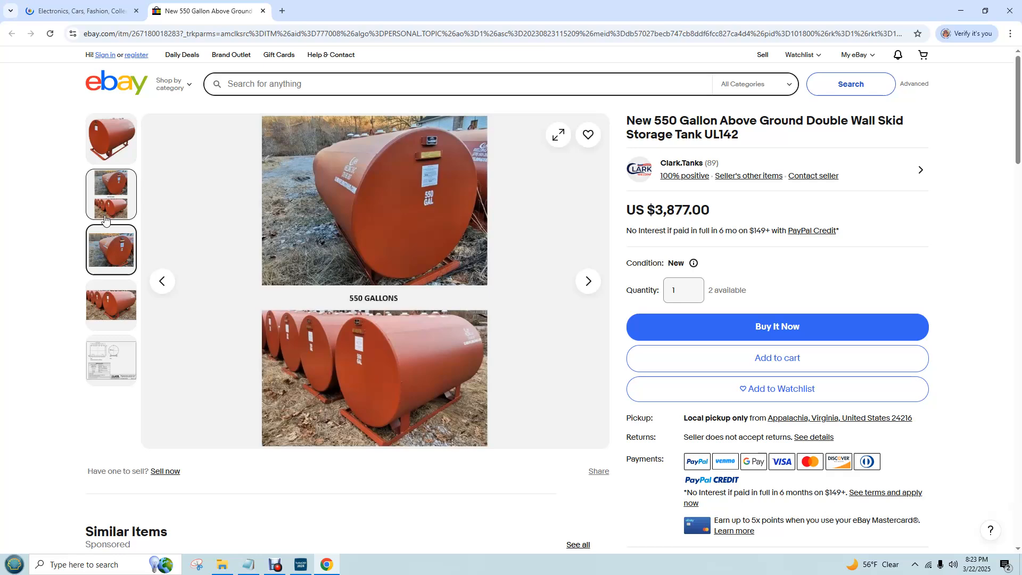
{"action": "scroll", "coordinate": [432, 365], "scroll_direction": "down", "scroll_amount": 4}
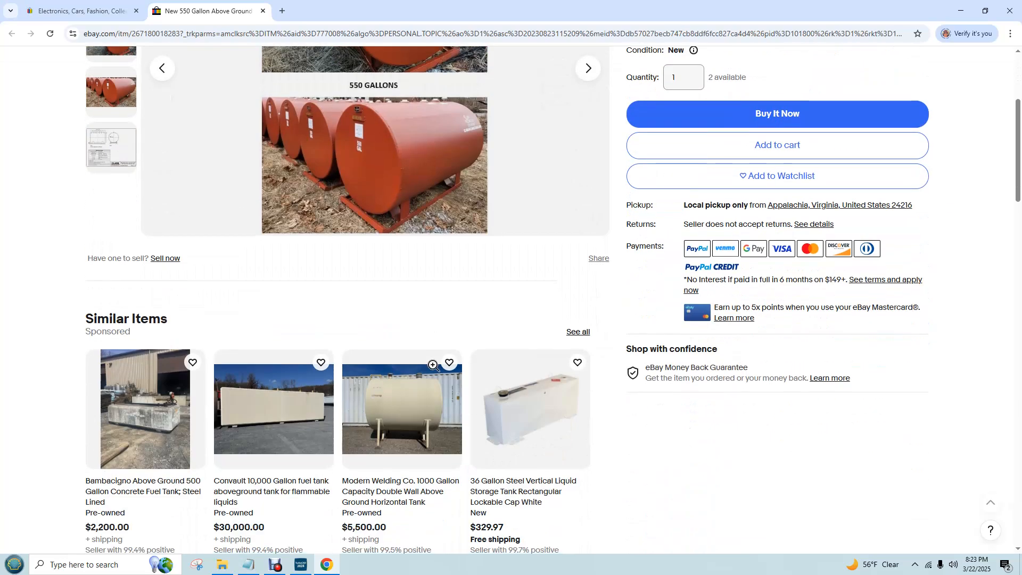
{"action": "scroll", "coordinate": [432, 365], "scroll_direction": "up", "scroll_amount": 3}
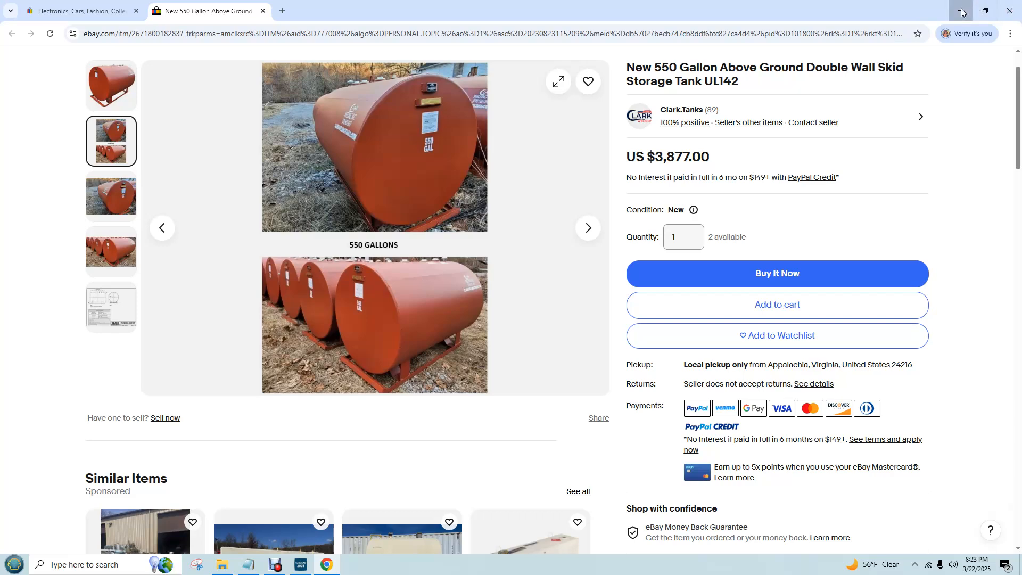
{"action": "left_click", "coordinate": [962, 11]}
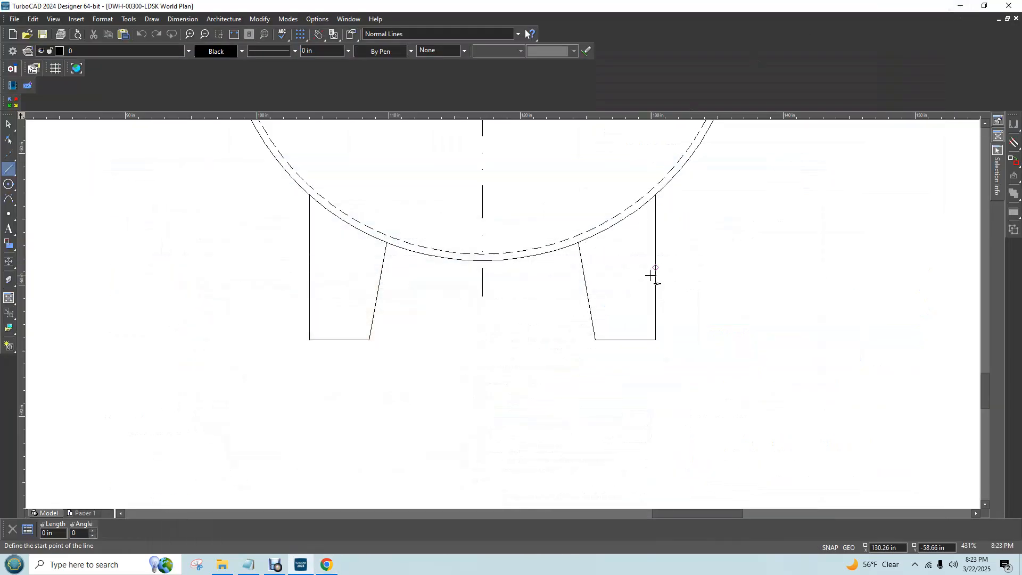
Measure the upturned end of the skid in the side view with a temporary line between its corners
{"action": "left_click", "coordinate": [9, 172]}
{"action": "scroll", "coordinate": [570, 363], "scroll_direction": "up", "scroll_amount": 1}
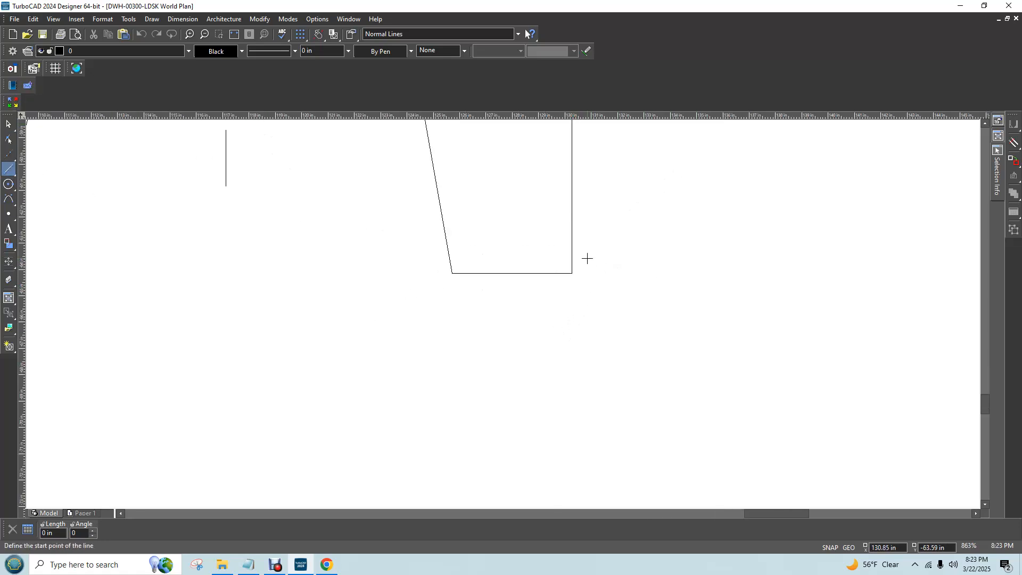
{"action": "scroll", "coordinate": [588, 258], "scroll_direction": "up", "scroll_amount": 3}
{"action": "scroll", "coordinate": [496, 315], "scroll_direction": "down", "scroll_amount": 4}
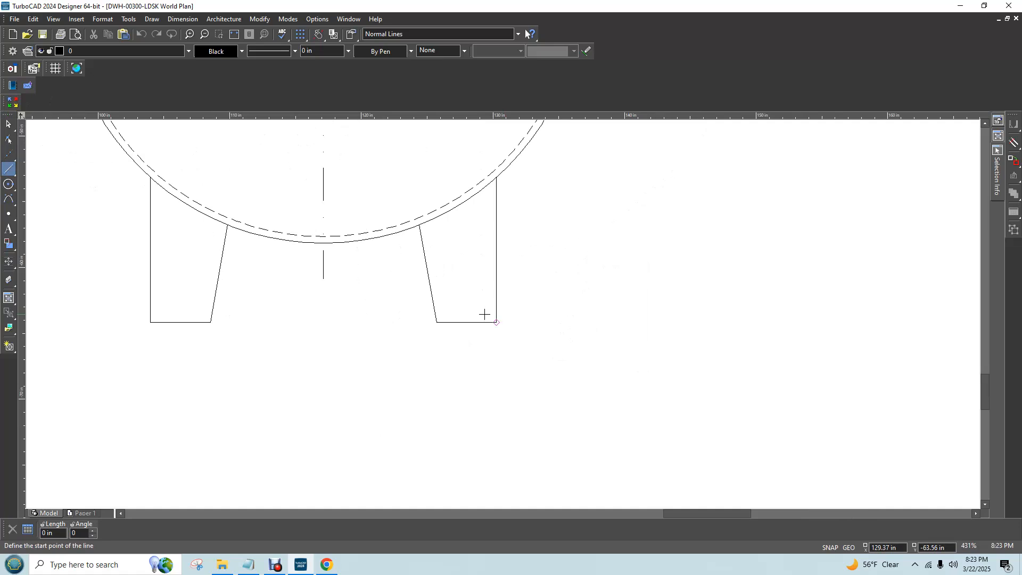
{"action": "scroll", "coordinate": [496, 316], "scroll_direction": "down", "scroll_amount": 3}
{"action": "scroll", "coordinate": [499, 316], "scroll_direction": "up", "scroll_amount": 1}
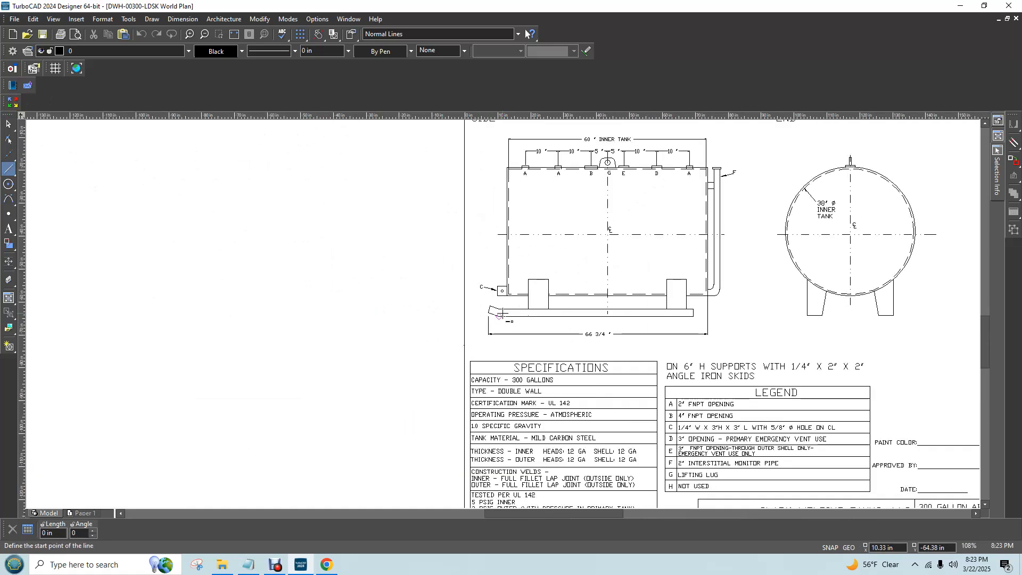
{"action": "scroll", "coordinate": [500, 314], "scroll_direction": "up", "scroll_amount": 2}
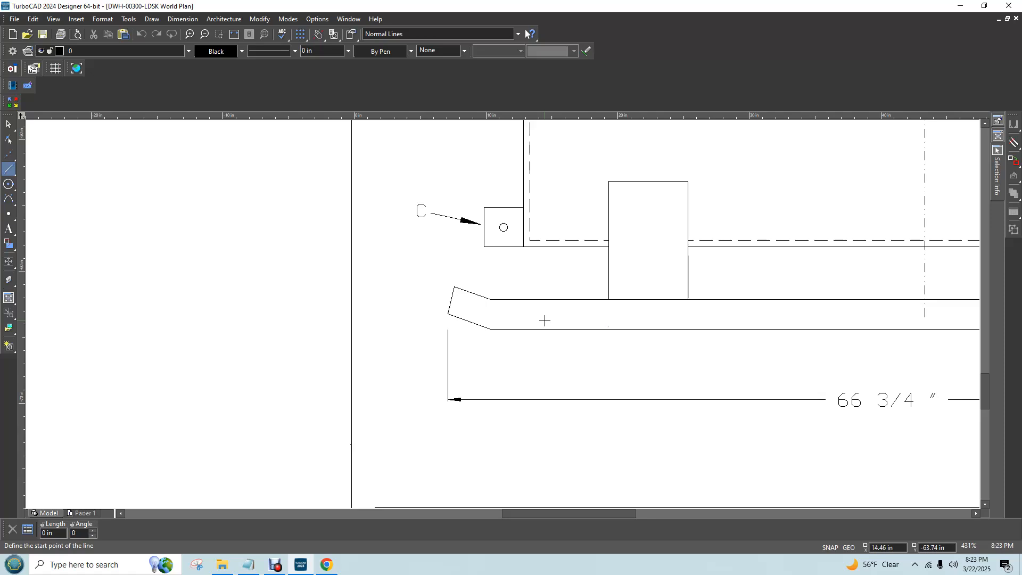
{"action": "left_click", "coordinate": [447, 330]}
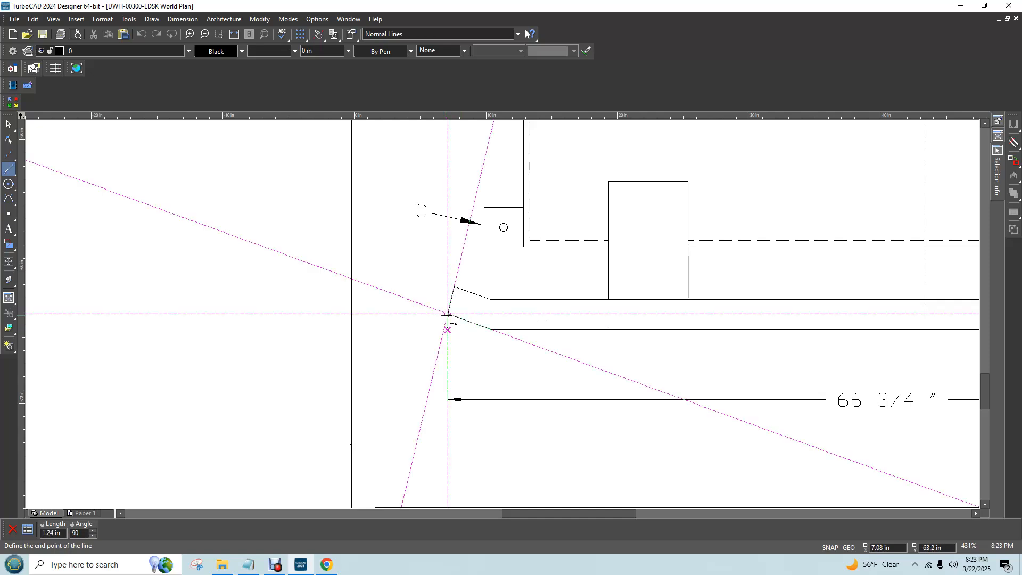
{"action": "left_click", "coordinate": [448, 314]}
{"action": "left_click", "coordinate": [454, 288]}
{"action": "key", "text": "Tab"}
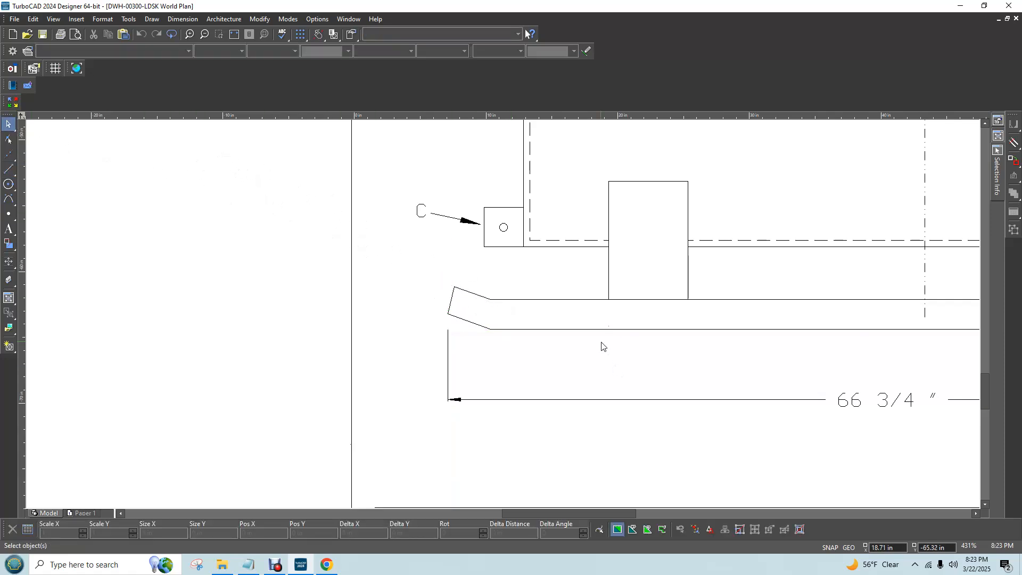
Draw a short horizontal line outward from the bottom outer corner of the right support leg in the end view
{"action": "scroll", "coordinate": [601, 343], "scroll_direction": "down", "scroll_amount": 3}
{"action": "scroll", "coordinate": [646, 296], "scroll_direction": "up", "scroll_amount": 1}
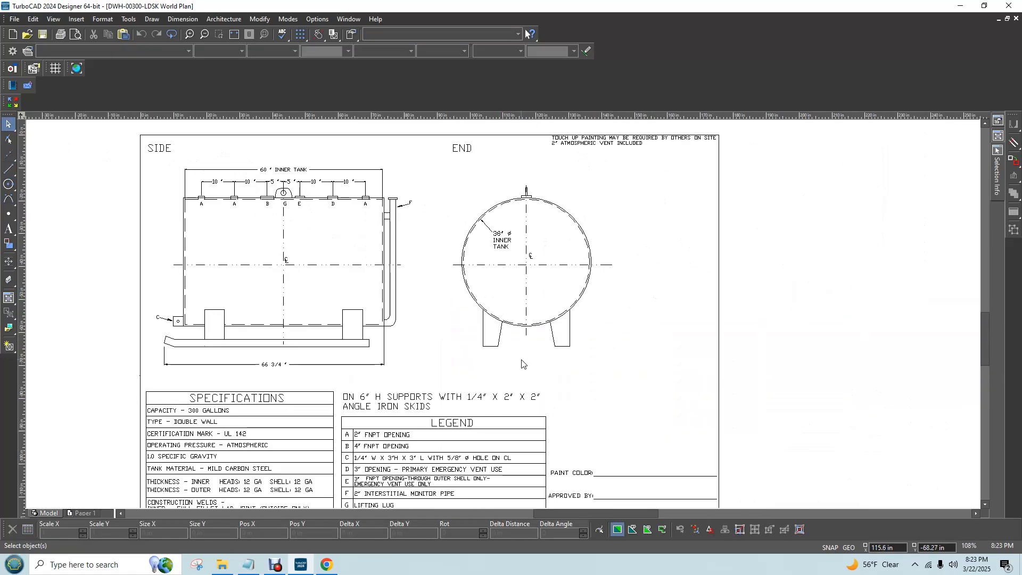
{"action": "scroll", "coordinate": [582, 358], "scroll_direction": "up", "scroll_amount": 2}
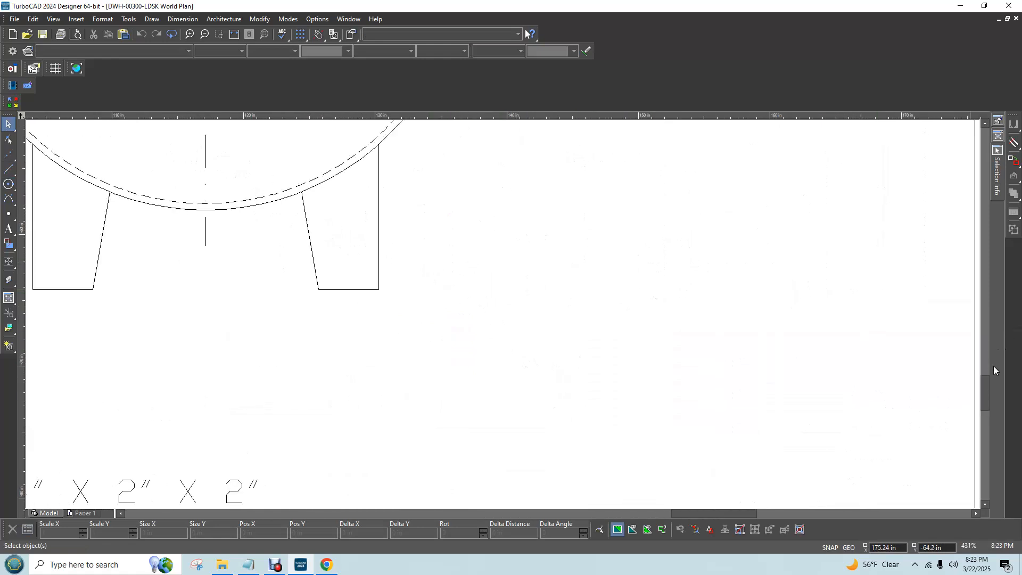
{"action": "left_click_drag", "start_coordinate": [985, 390], "coordinate": [980, 373]}
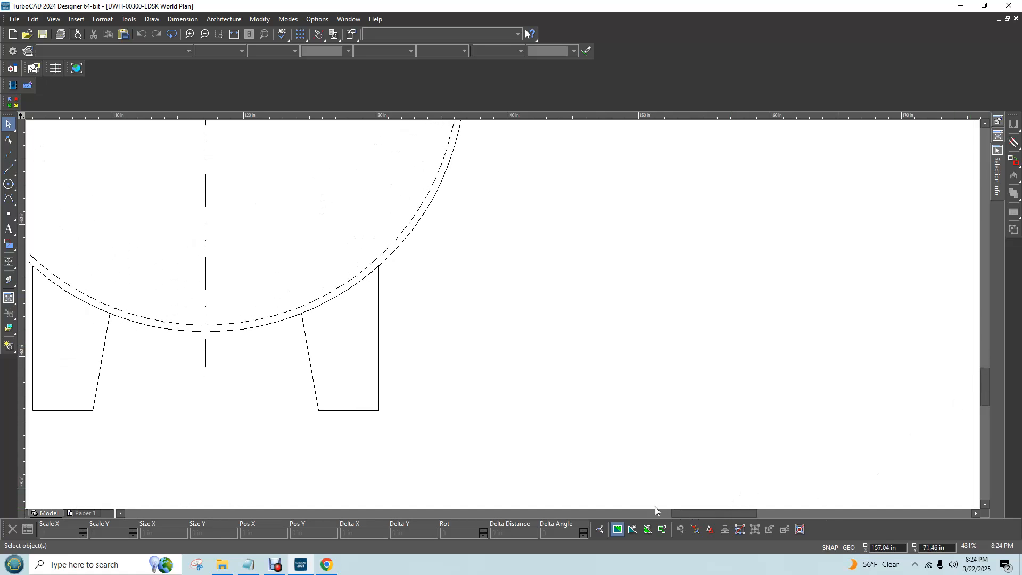
{"action": "left_click", "coordinate": [120, 513]}
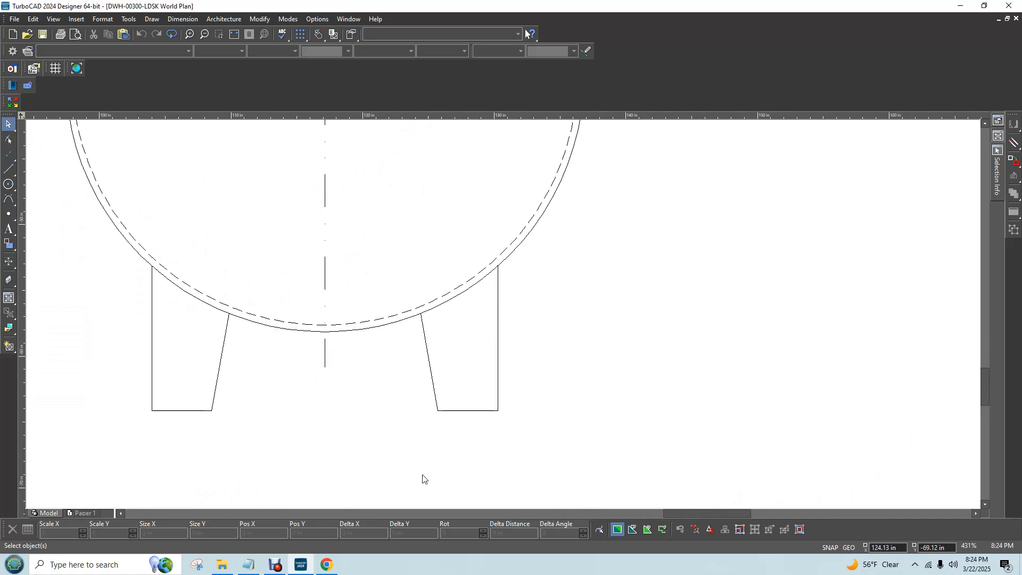
{"action": "left_click", "coordinate": [8, 169]}
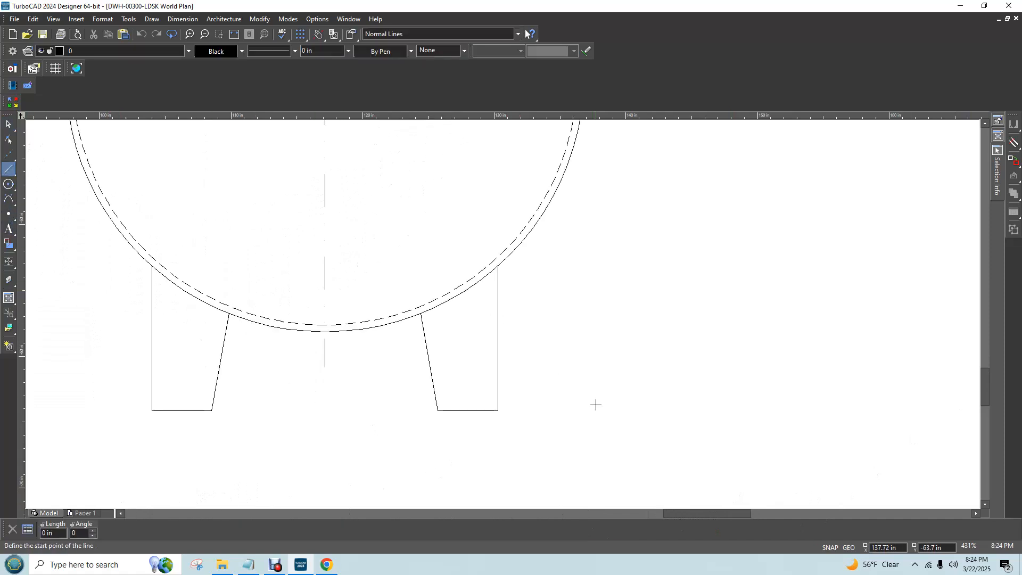
{"action": "scroll", "coordinate": [479, 331], "scroll_direction": "up", "scroll_amount": 2}
{"action": "scroll", "coordinate": [214, 214], "scroll_direction": "down", "scroll_amount": 1}
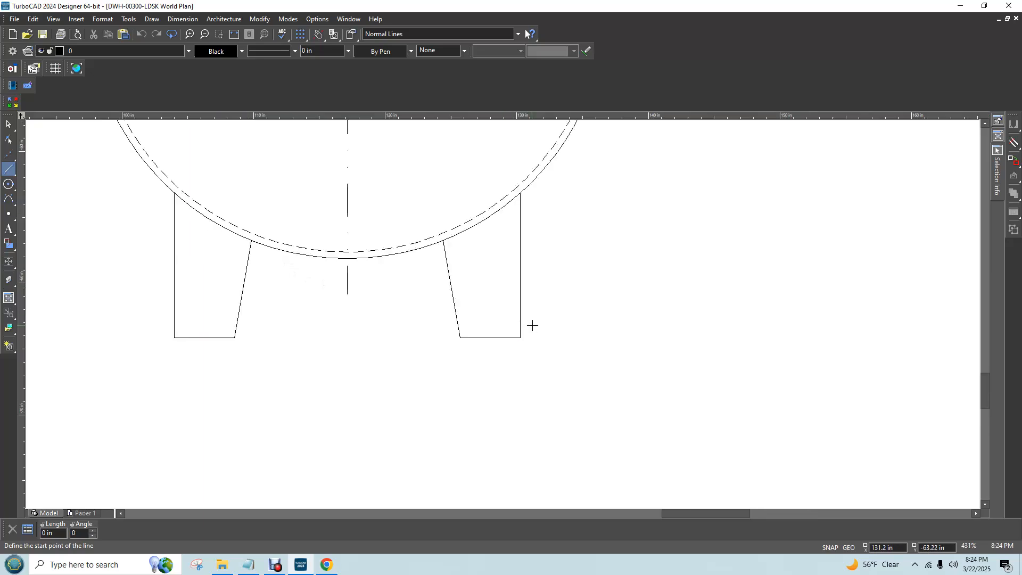
{"action": "scroll", "coordinate": [532, 324], "scroll_direction": "up", "scroll_amount": 1}
{"action": "left_click", "coordinate": [482, 335]}
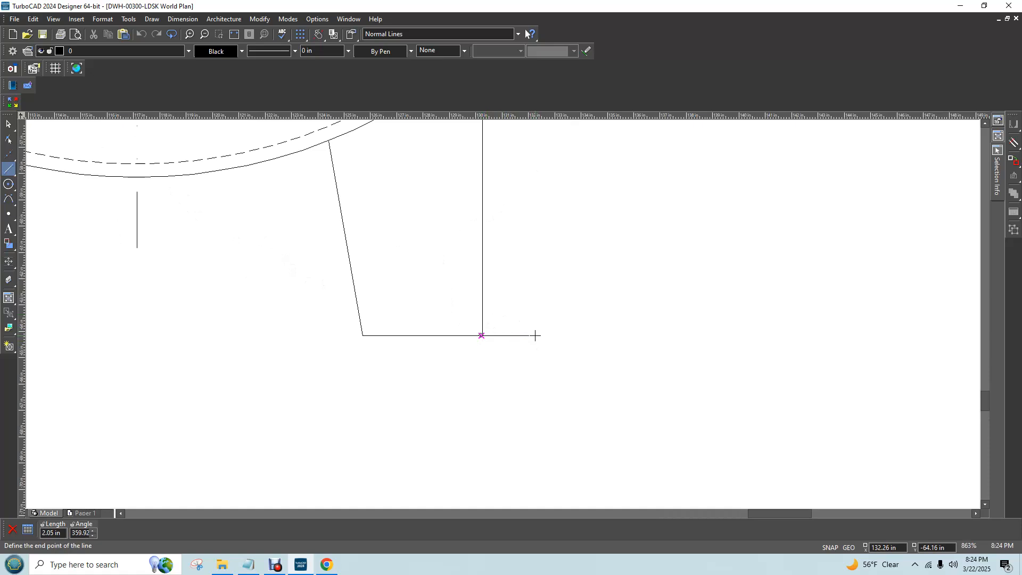
{"action": "key", "text": "Tab"}
{"action": "type", "text": "."}
{"action": "key", "text": "Tab"}
{"action": "type", "text": "2"}
{"action": "key", "text": "Return"}
Draw a 3.34 in vertical line at 90 degrees upward from the outer end of the short base line
{"action": "scroll", "coordinate": [535, 335], "scroll_direction": "up", "scroll_amount": 2}
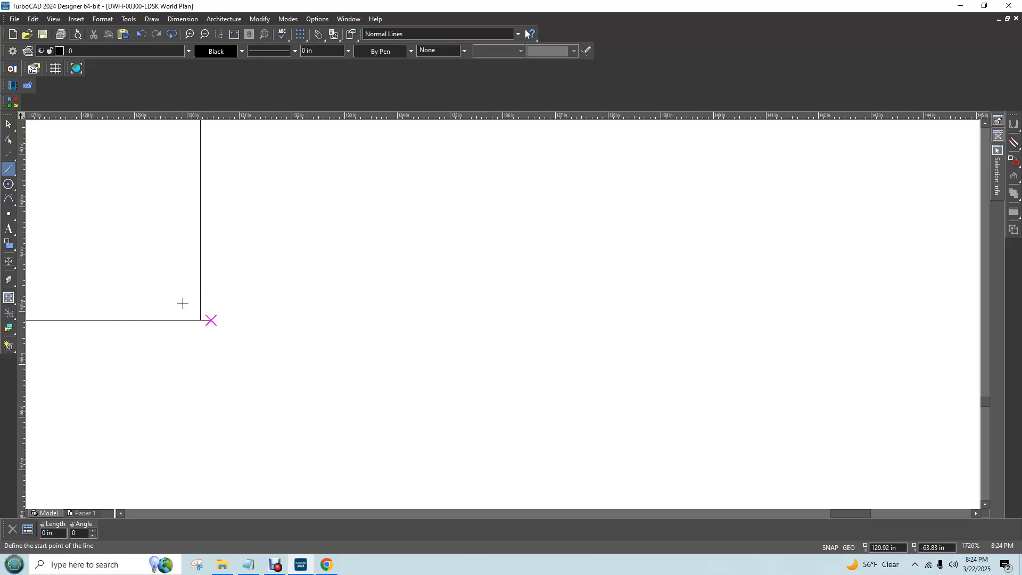
{"action": "left_click", "coordinate": [211, 320]}
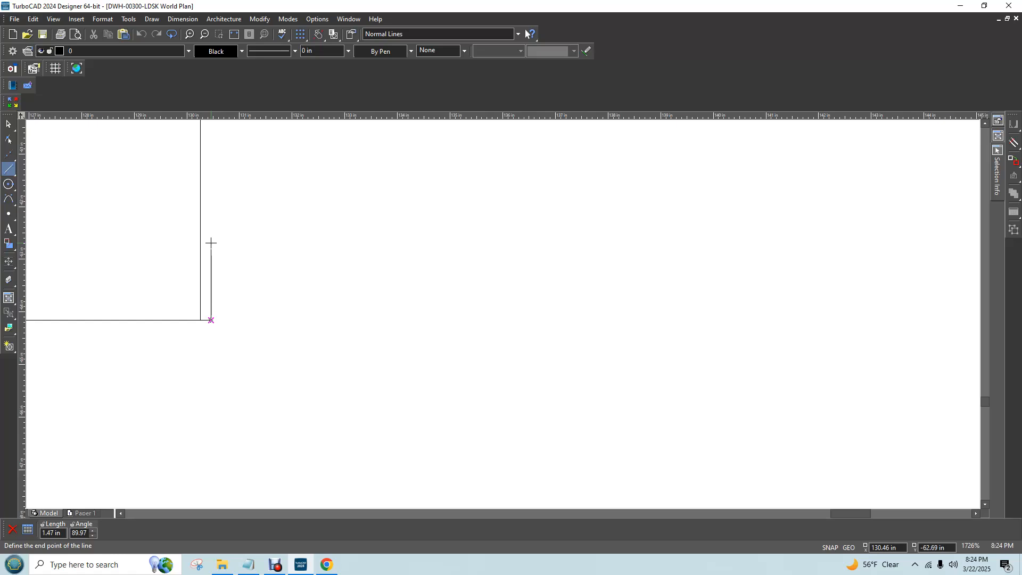
{"action": "key", "text": "Tab"}
{"action": "type", "text": "3.34"}
{"action": "key", "text": "Tab"}
{"action": "type", "text": "90"}
{"action": "key", "text": "Return"}
Delete the 3.34 in vertical line beside the right support leg
{"action": "scroll", "coordinate": [239, 253], "scroll_direction": "down", "scroll_amount": 4}
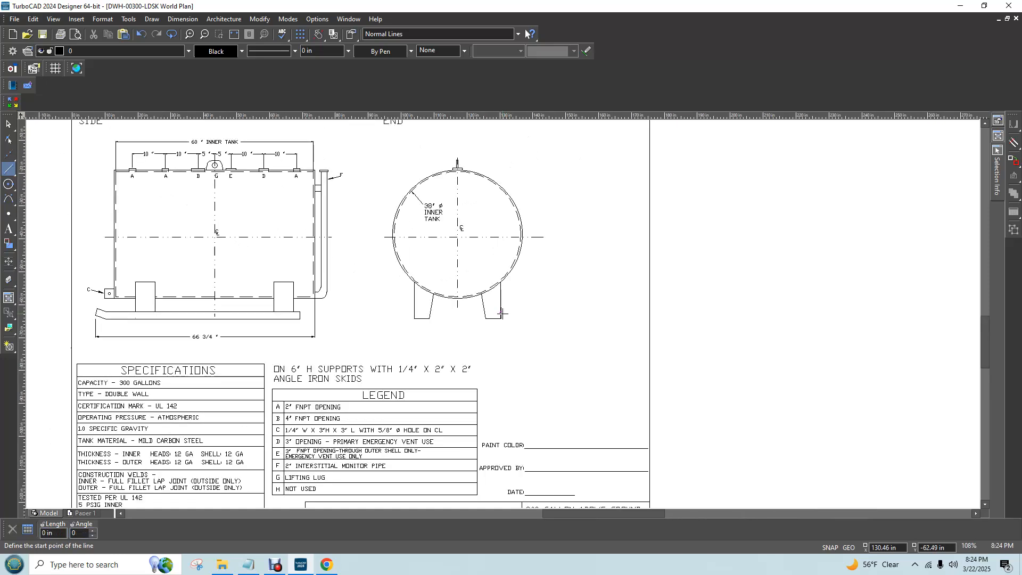
{"action": "scroll", "coordinate": [502, 321], "scroll_direction": "up", "scroll_amount": 1}
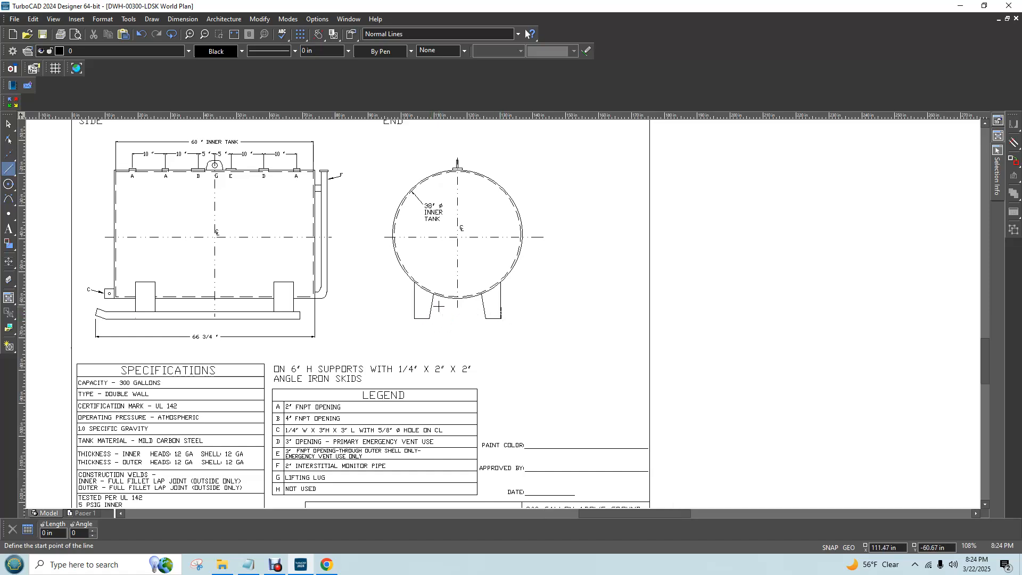
{"action": "scroll", "coordinate": [654, 337], "scroll_direction": "up", "scroll_amount": 1}
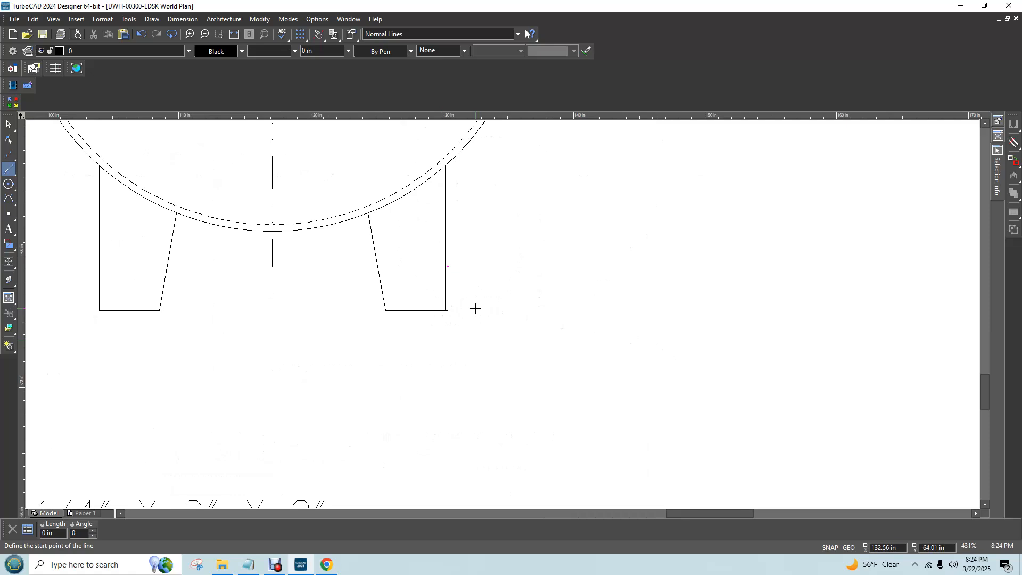
{"action": "scroll", "coordinate": [502, 313], "scroll_direction": "up", "scroll_amount": 1}
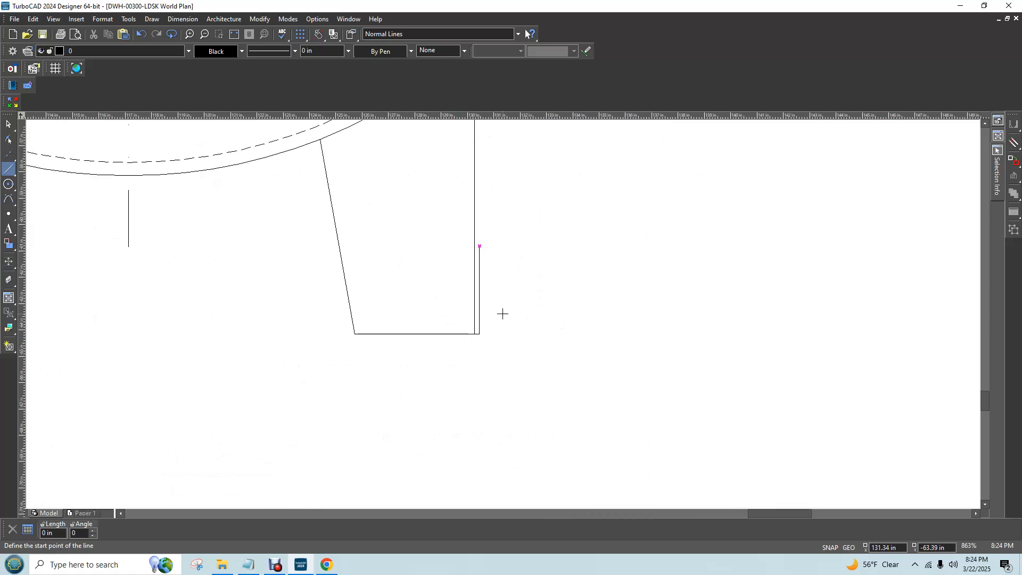
{"action": "left_click", "coordinate": [9, 125]}
{"action": "left_click", "coordinate": [479, 311]}
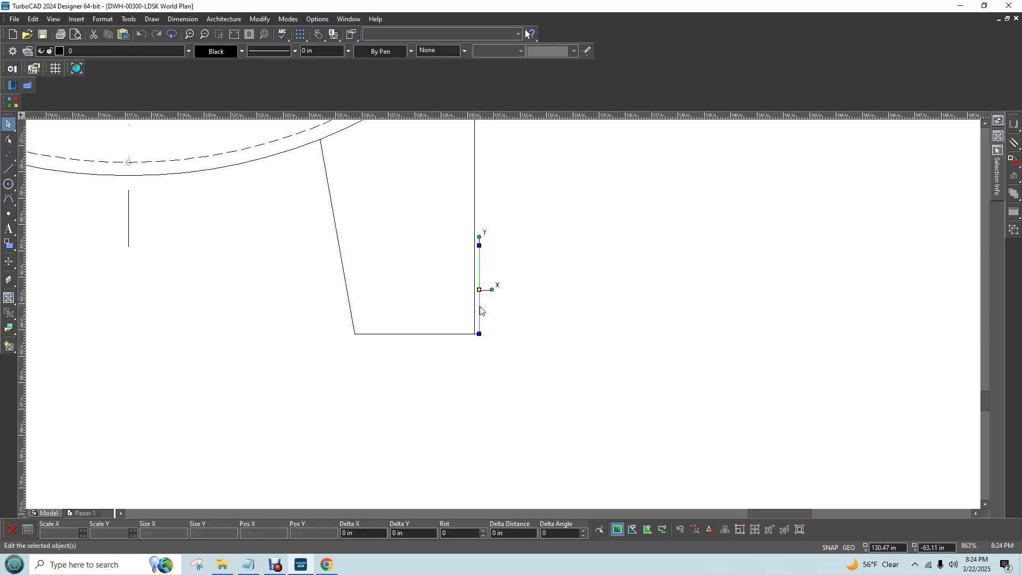
{"action": "key", "text": "Delete"}
Draw a 0.25 in line at 270 degrees down from the outer end of the right leg's short base line
{"action": "left_click", "coordinate": [4, 169]}
{"action": "left_click", "coordinate": [401, 336]}
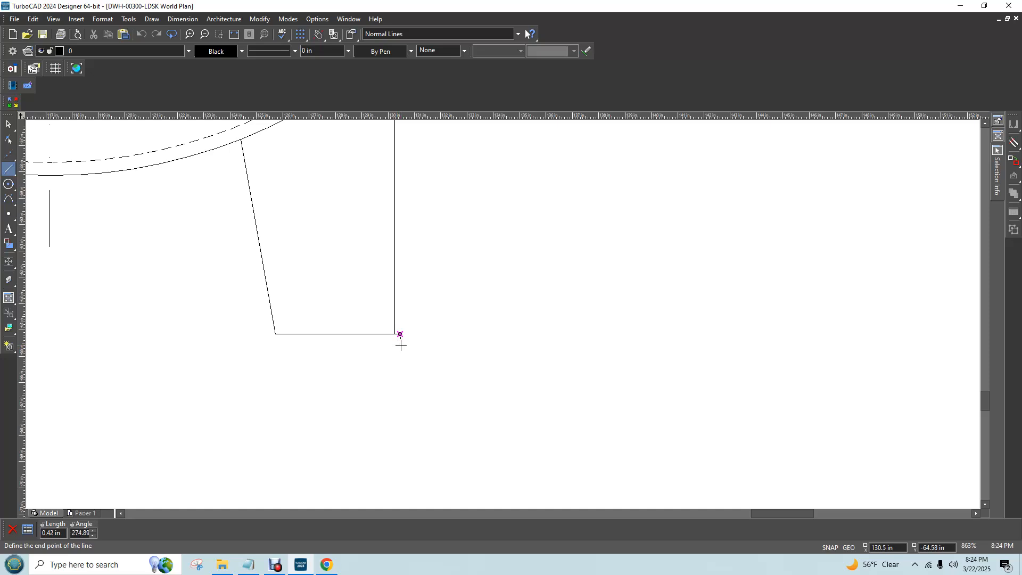
{"action": "key", "text": "Tab"}
{"action": "type", "text": ".25"}
{"action": "key", "text": "Tab"}
{"action": "type", "text": "270"}
{"action": "key", "text": "Return"}
Draw a 3.25 in line at 90 degrees upward from the lower end of the 0.25 in line
{"action": "left_click", "coordinate": [401, 342]}
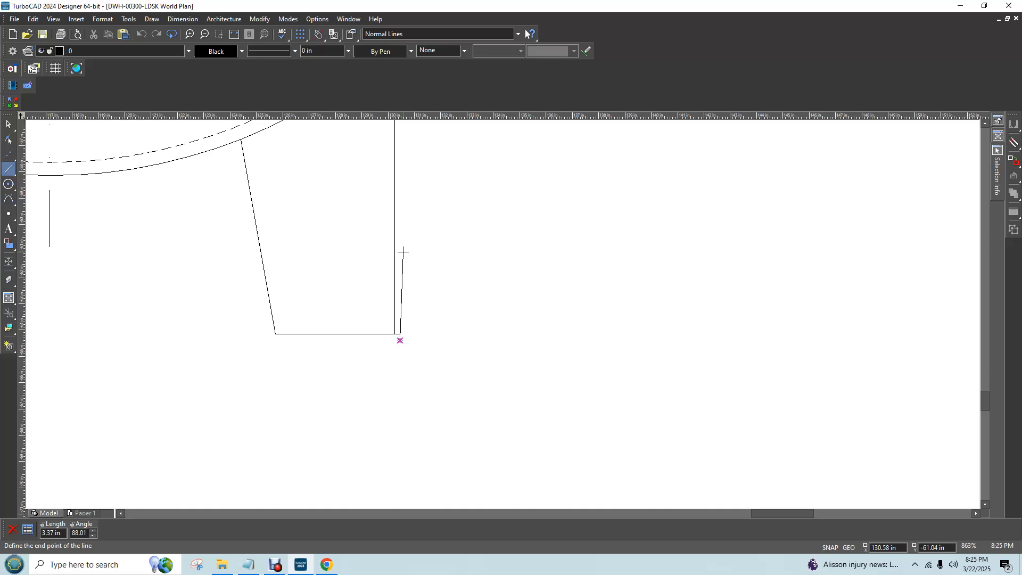
{"action": "key", "text": "Tab"}
{"action": "type", "text": "3.25"}
{"action": "key", "text": "Tab"}
{"action": "type", "text": "90"}
{"action": "key", "text": "Return"}
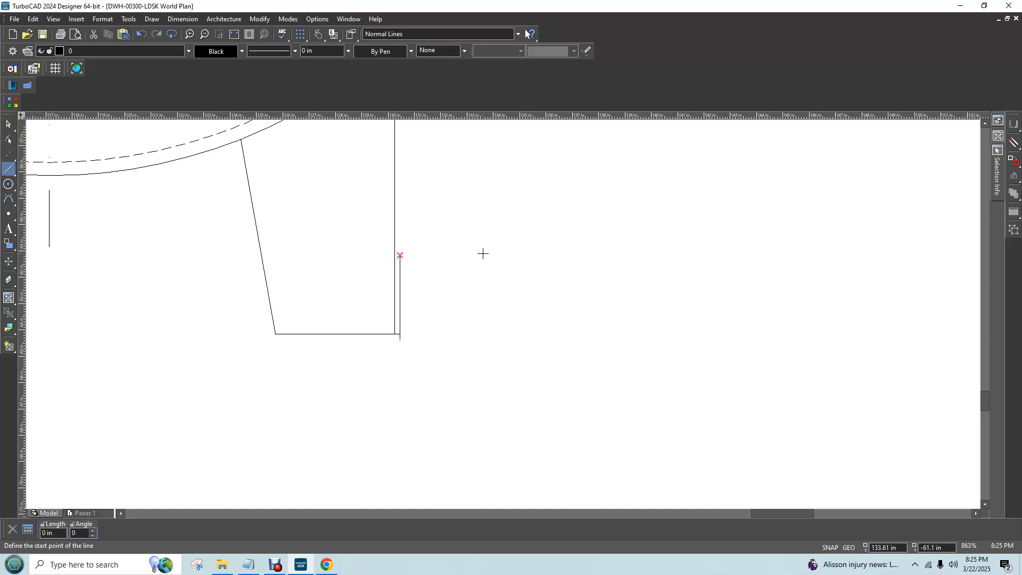
Examine the new skid lines at the right leg, up close and against the whole end view
{"action": "scroll", "coordinate": [497, 314], "scroll_direction": "down", "scroll_amount": 5}
{"action": "scroll", "coordinate": [497, 316], "scroll_direction": "up", "scroll_amount": 3}
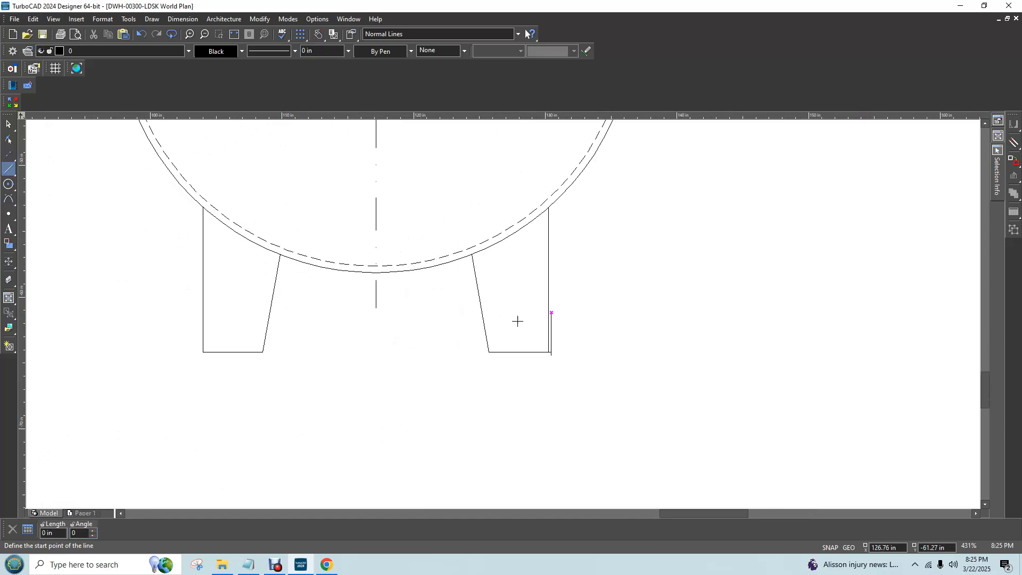
{"action": "scroll", "coordinate": [502, 313], "scroll_direction": "up", "scroll_amount": 3}
{"action": "scroll", "coordinate": [486, 309], "scroll_direction": "down", "scroll_amount": 6}
{"action": "scroll", "coordinate": [502, 313], "scroll_direction": "up", "scroll_amount": 3}
{"action": "scroll", "coordinate": [502, 313], "scroll_direction": "up", "scroll_amount": 2}
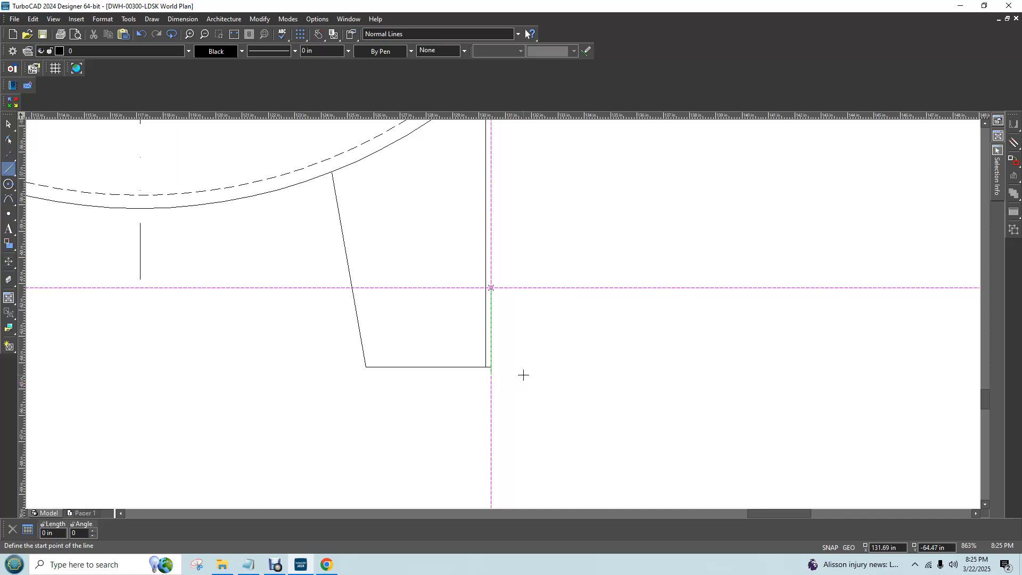
{"action": "scroll", "coordinate": [527, 368], "scroll_direction": "down", "scroll_amount": 3}
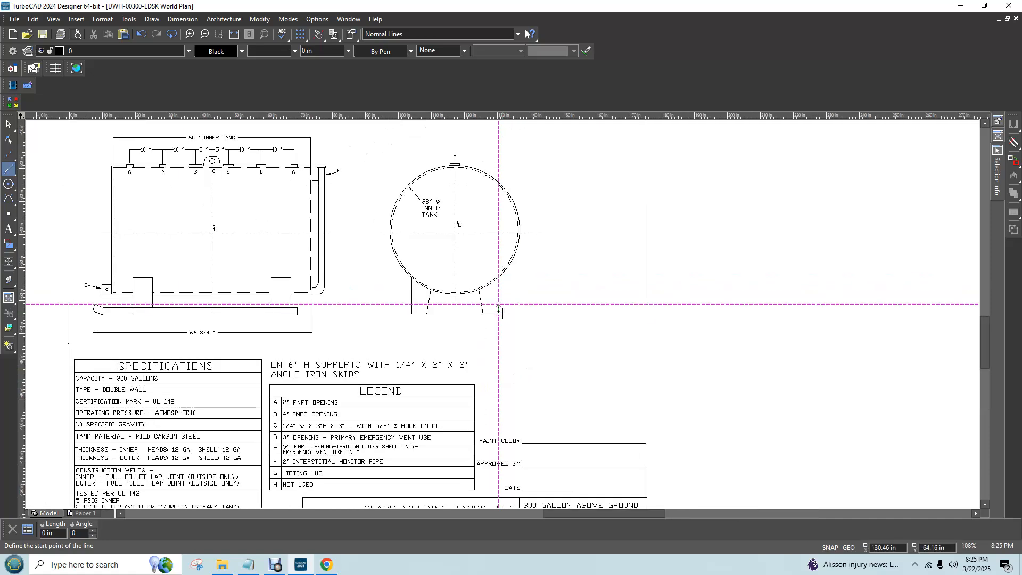
{"action": "left_click", "coordinate": [4, 124]}
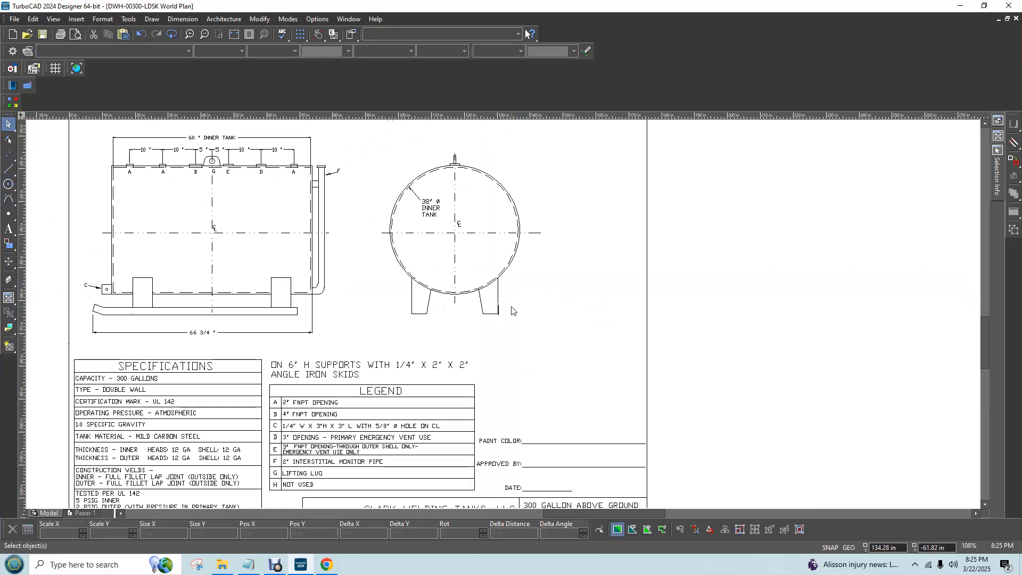
{"action": "scroll", "coordinate": [512, 314], "scroll_direction": "up", "scroll_amount": 2}
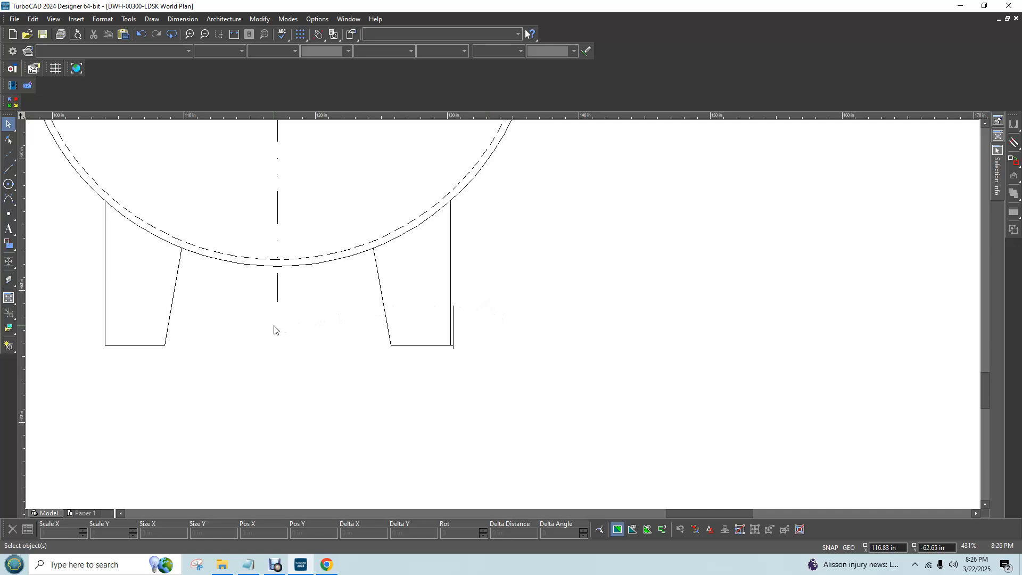
Draw a 0.25 in line straight down from the bottom outer corner of the left support leg
{"action": "left_click", "coordinate": [9, 168]}
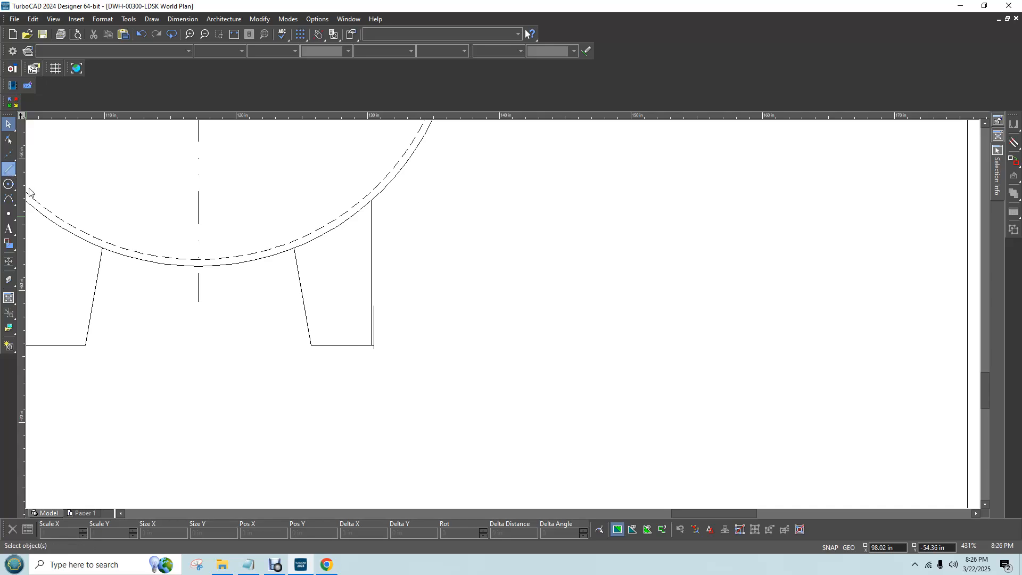
{"action": "scroll", "coordinate": [506, 315], "scroll_direction": "down", "scroll_amount": 3}
{"action": "scroll", "coordinate": [506, 312], "scroll_direction": "up", "scroll_amount": 3}
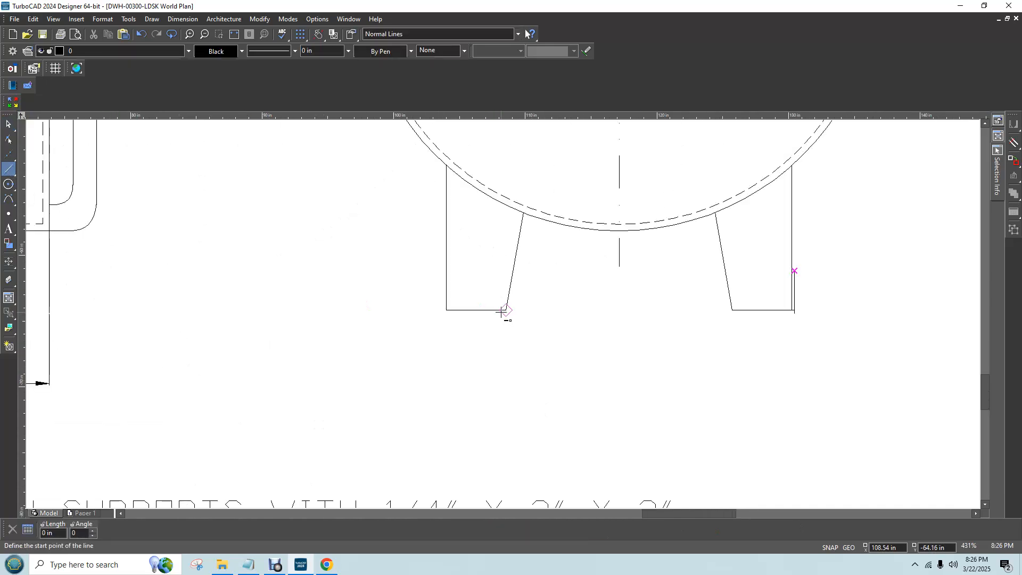
{"action": "scroll", "coordinate": [482, 314], "scroll_direction": "up", "scroll_amount": 1}
{"action": "left_click", "coordinate": [446, 309]}
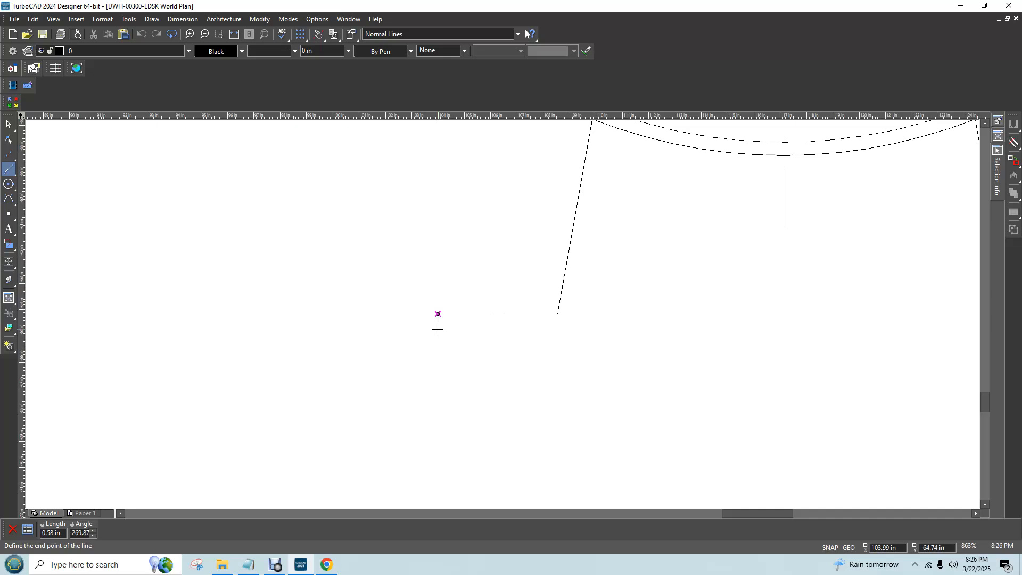
{"action": "key", "text": "Tab"}
{"action": "key", "text": "BackSpace"}
{"action": "type", "text": ".25"}
{"action": "key", "text": "Tab"}
{"action": "type", "text": "2"}
{"action": "key", "text": "Return"}
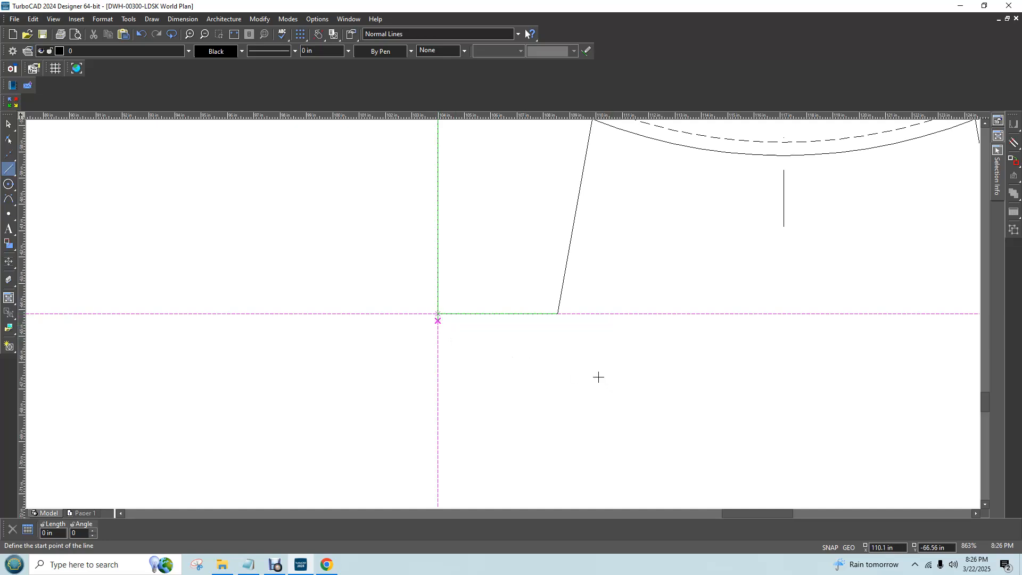
Compare the new line at the left support leg with the skid lines at the right leg in the end view
{"action": "scroll", "coordinate": [604, 367], "scroll_direction": "down", "scroll_amount": 5}
{"action": "scroll", "coordinate": [497, 317], "scroll_direction": "up", "scroll_amount": 5}
{"action": "scroll", "coordinate": [496, 317], "scroll_direction": "down", "scroll_amount": 5}
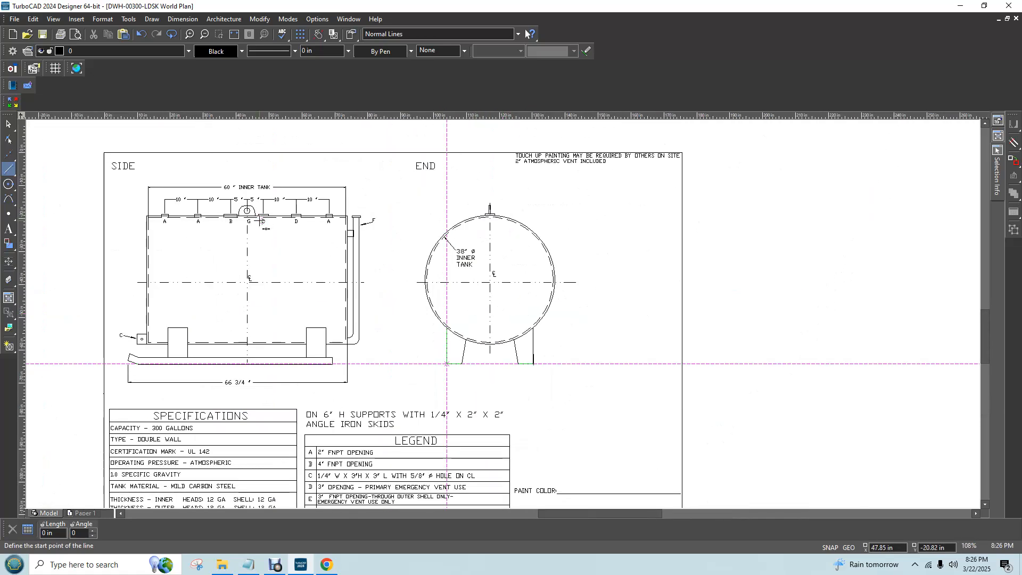
{"action": "left_click", "coordinate": [9, 124]}
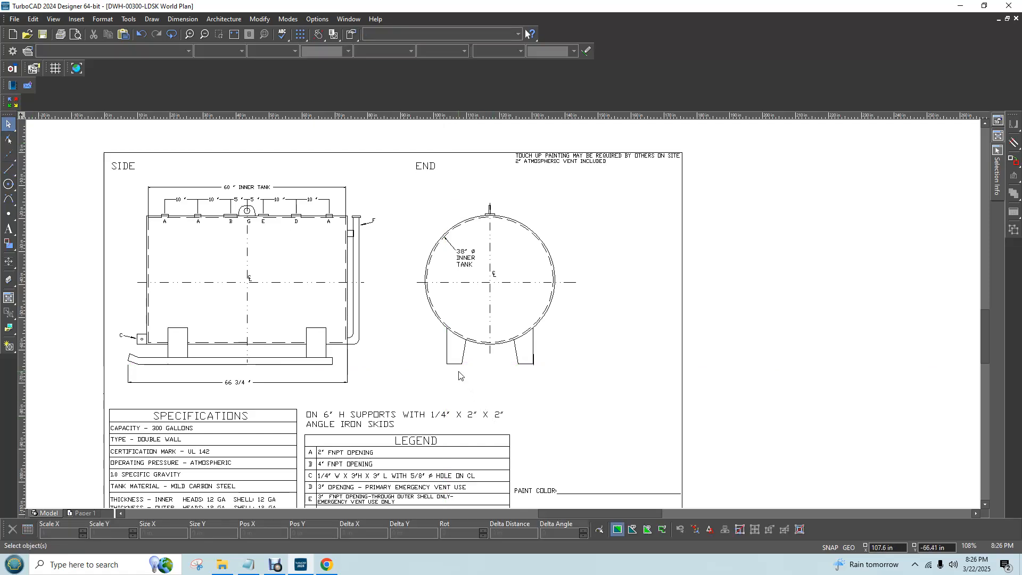
{"action": "scroll", "coordinate": [465, 379], "scroll_direction": "up", "scroll_amount": 2}
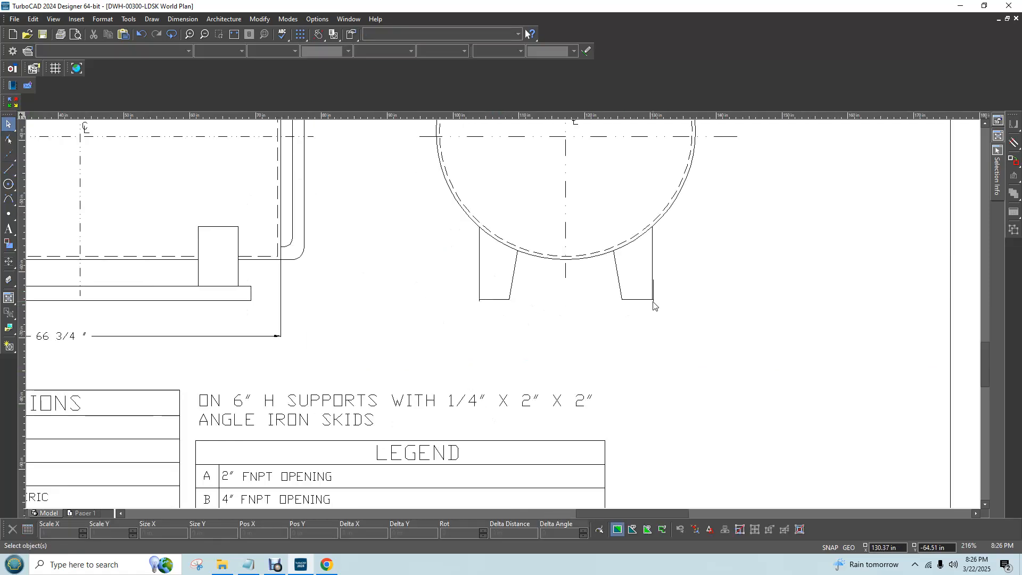
{"action": "scroll", "coordinate": [479, 301], "scroll_direction": "up", "scroll_amount": 4}
{"action": "scroll", "coordinate": [658, 346], "scroll_direction": "left", "scroll_amount": 2}
{"action": "left_click", "coordinate": [8, 169]}
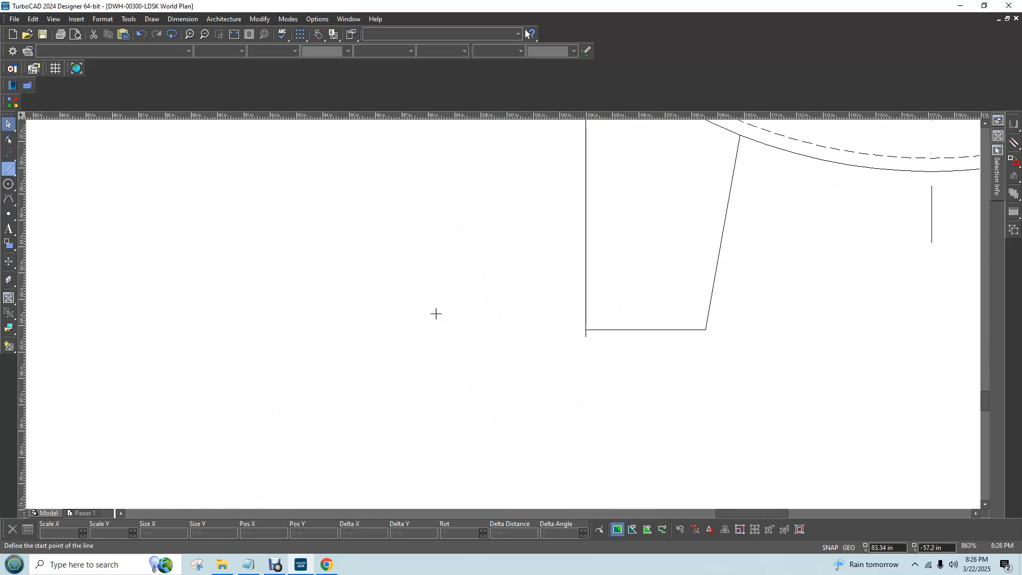
{"action": "left_click", "coordinate": [585, 330]}
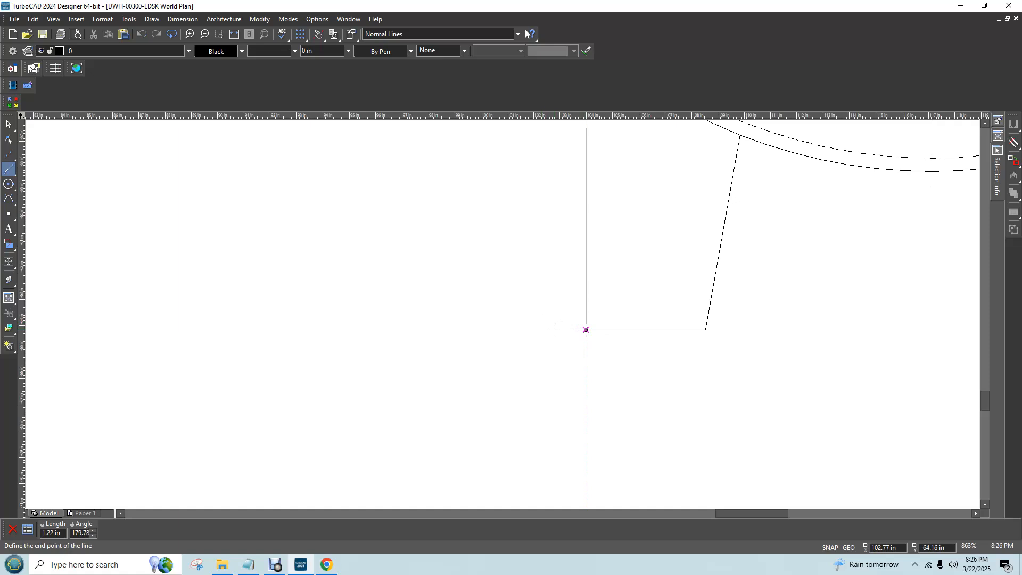
{"action": "left_click", "coordinate": [9, 124]}
Delete the short vertical line below the left support leg's bottom outer corner
{"action": "scroll", "coordinate": [761, 349], "scroll_direction": "down", "scroll_amount": 2}
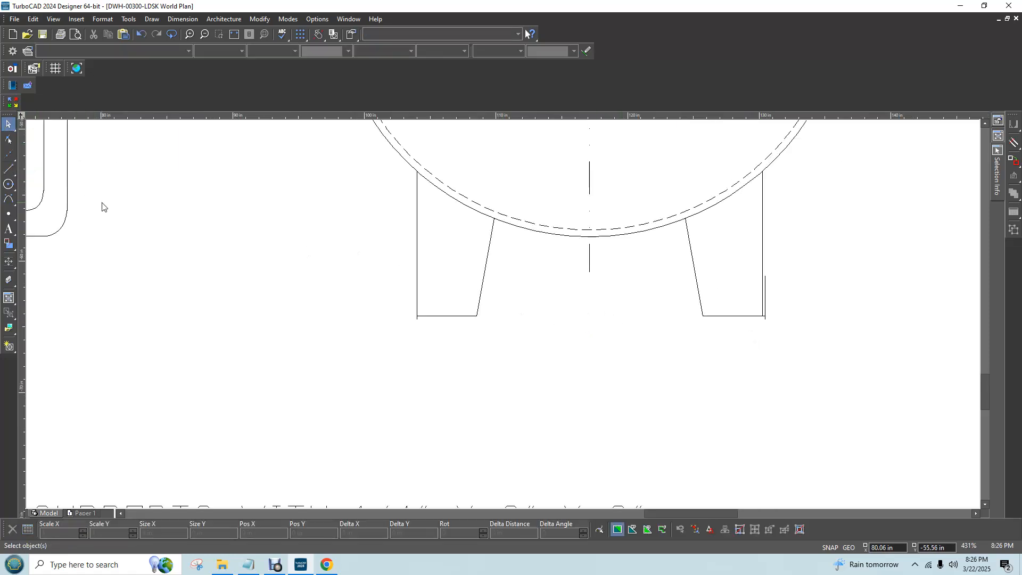
{"action": "left_click", "coordinate": [417, 318]}
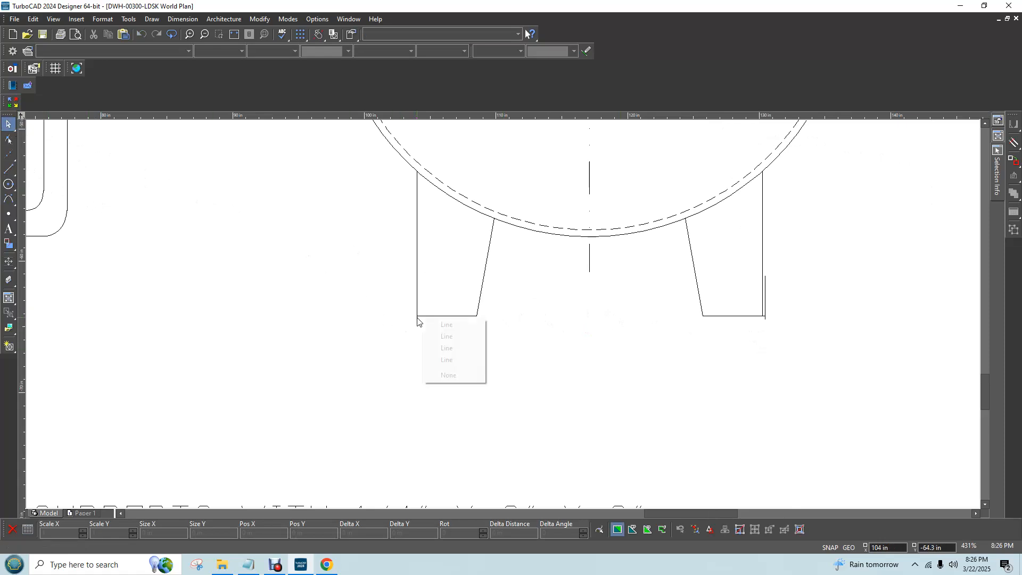
{"action": "left_click", "coordinate": [457, 358]}
{"action": "key", "text": "Delete"}
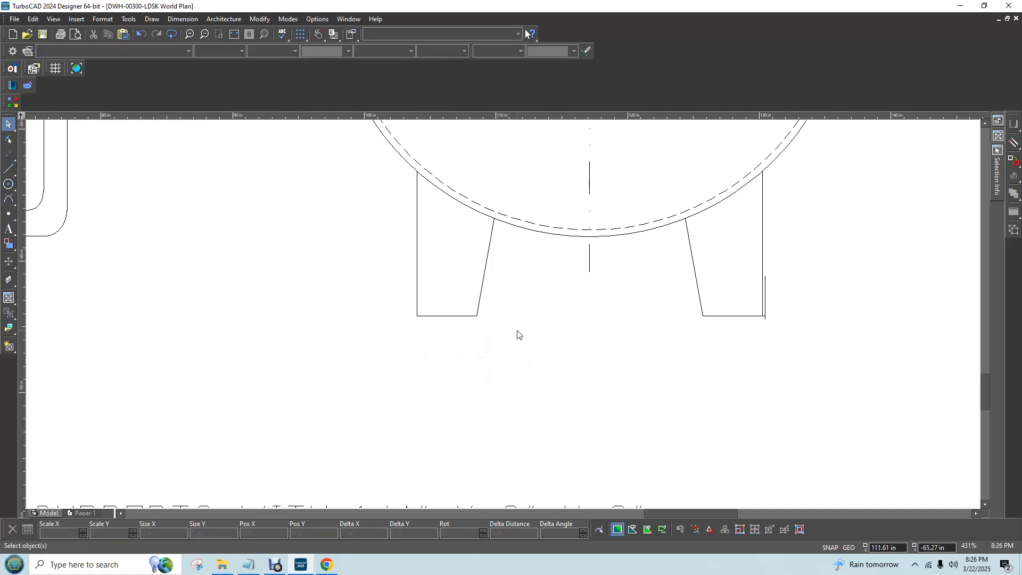
Draw a 0.25 in horizontal line outward from the bottom outer corner of the left support leg
{"action": "left_click", "coordinate": [9, 168]}
{"action": "middle_click_drag", "start_coordinate": [473, 293], "coordinate": [394, 294]}
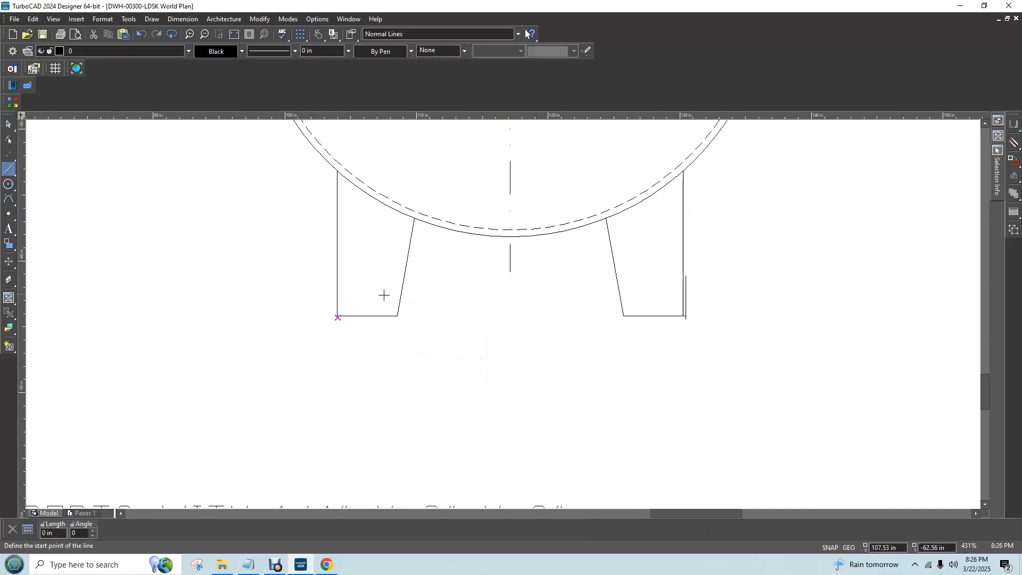
{"action": "left_click", "coordinate": [337, 316]}
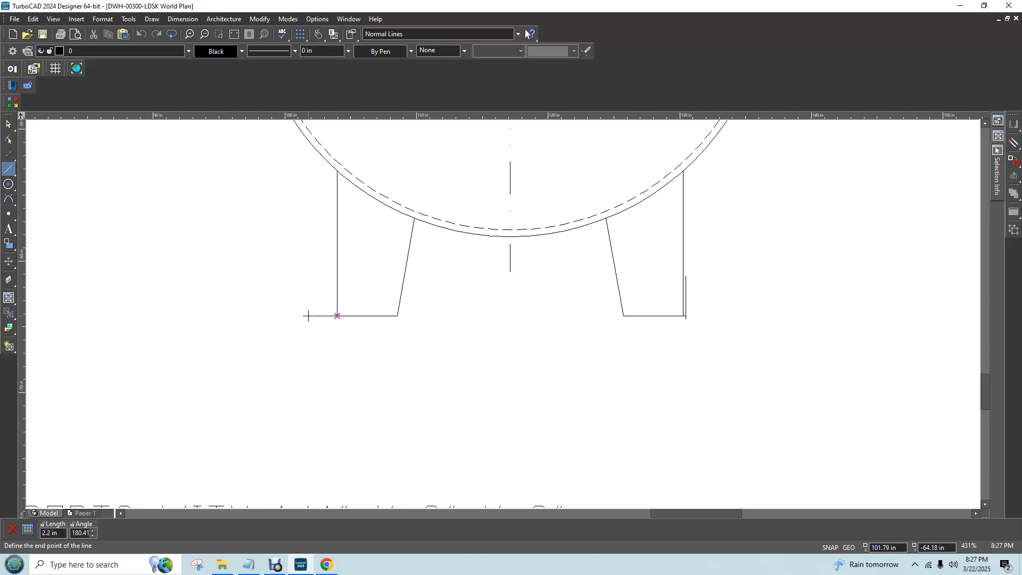
{"action": "type", "text": ".25"}
{"action": "key", "text": "Tab"}
{"action": "type", "text": "1"}
{"action": "key", "text": "Return"}
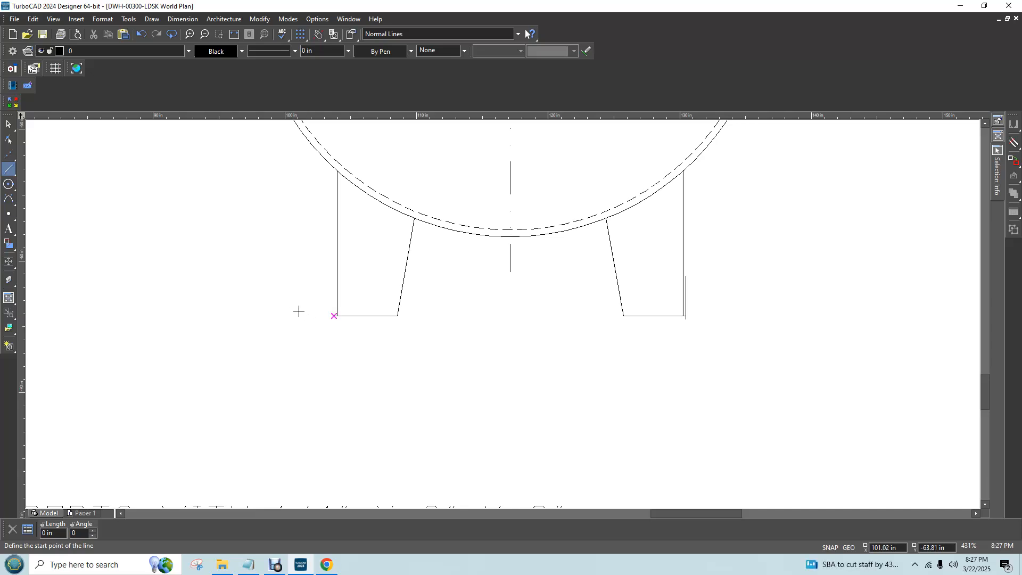
Draw a 0.25 in line at 270 degrees down from the outer end of the left leg's short base line
{"action": "scroll", "coordinate": [333, 309], "scroll_direction": "up", "scroll_amount": 3}
{"action": "left_click", "coordinate": [513, 365]}
{"action": "key", "text": "Right"}
{"action": "key", "text": "Right"}
{"action": "key", "text": "Right"}
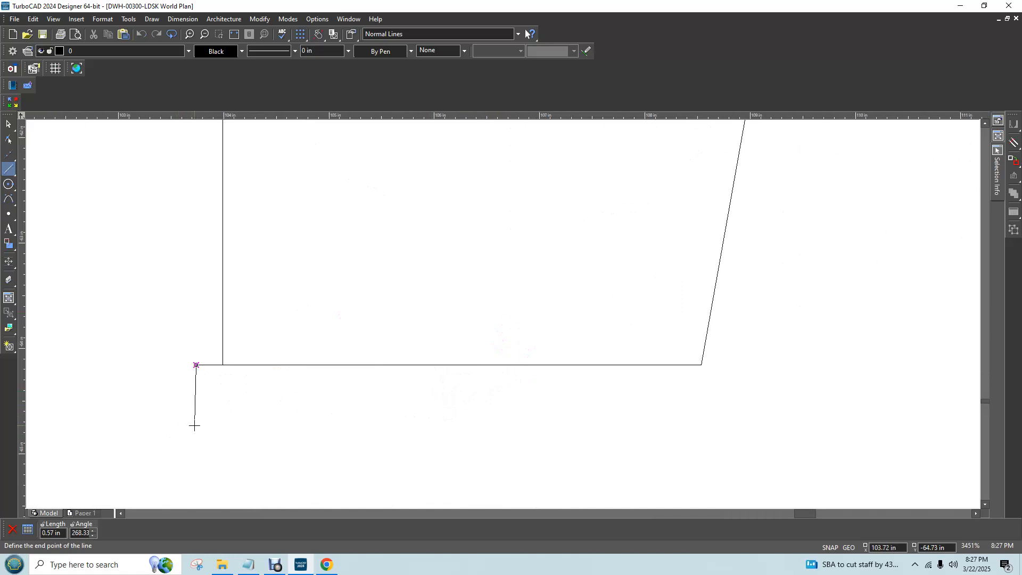
{"action": "key", "text": "Tab"}
{"action": "type", "text": ".25"}
{"action": "key", "text": "Tab"}
{"action": "type", "text": "270"}
{"action": "key", "text": "Return"}
Draw a 3.25 in line at 90 degrees upward from the lower end of the left leg's 0.25 in vertical line
{"action": "left_click", "coordinate": [196, 393]}
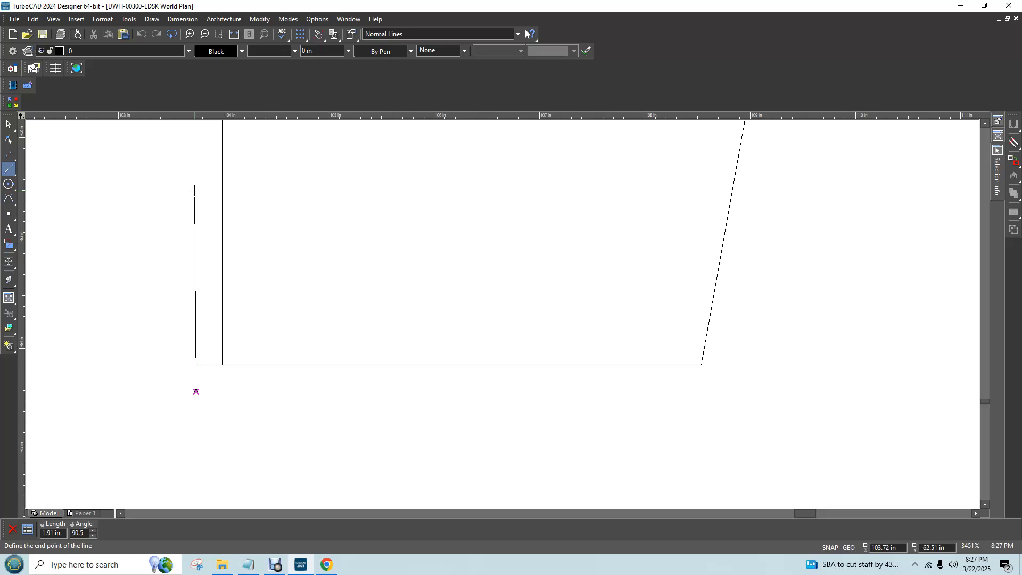
{"action": "type", "text": "3.25"}
{"action": "key", "text": "Tab"}
{"action": "type", "text": "90"}
{"action": "key", "text": "Return"}
{"action": "key", "text": "Left"}
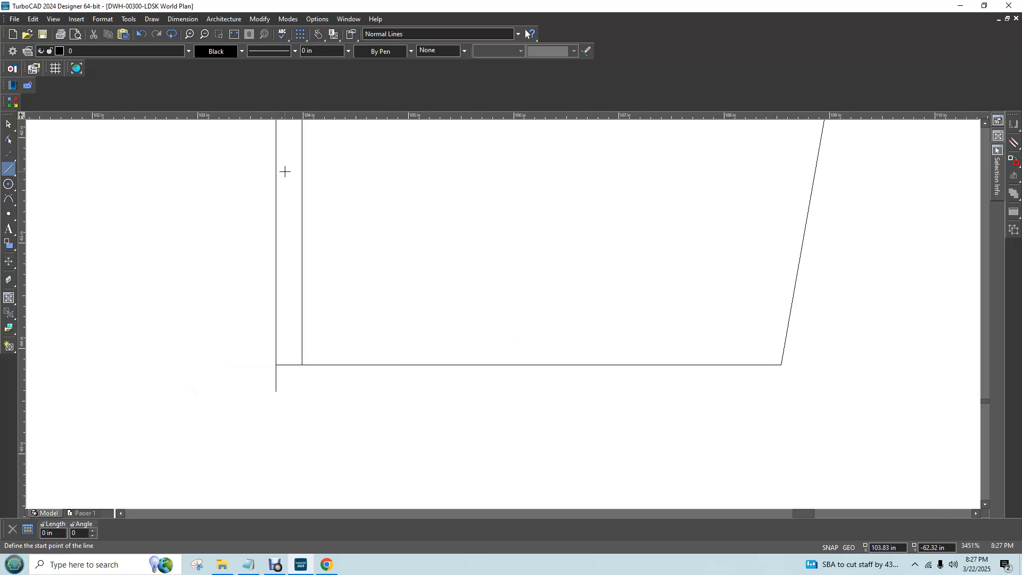
Delete the short horizontal line joining the left support leg's bottom corner to its outer skid line
{"action": "scroll", "coordinate": [568, 335], "scroll_direction": "down", "scroll_amount": 4}
{"action": "scroll", "coordinate": [612, 311], "scroll_direction": "down", "scroll_amount": 4}
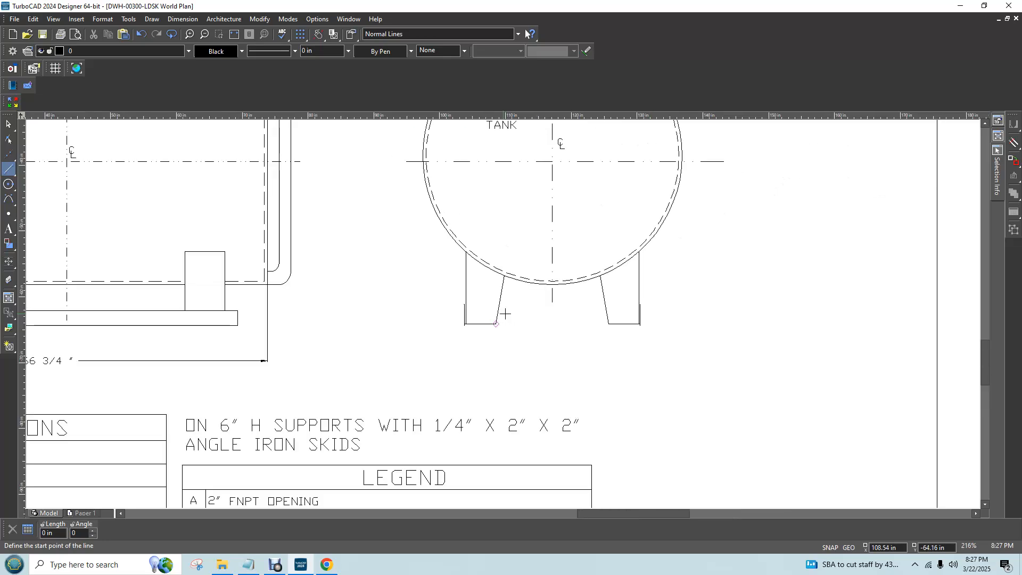
{"action": "scroll", "coordinate": [555, 307], "scroll_direction": "up", "scroll_amount": 4}
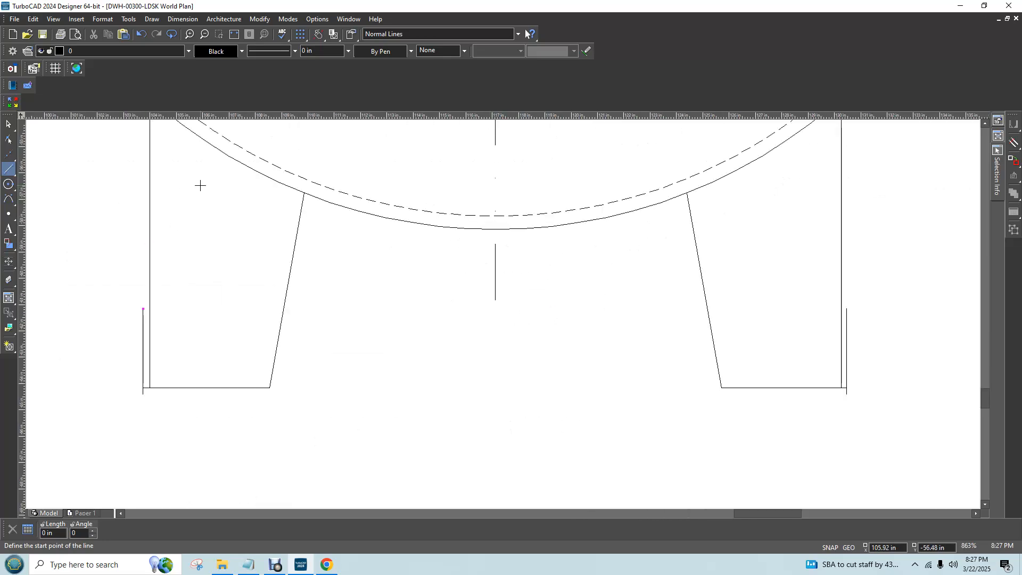
{"action": "left_click", "coordinate": [9, 124]}
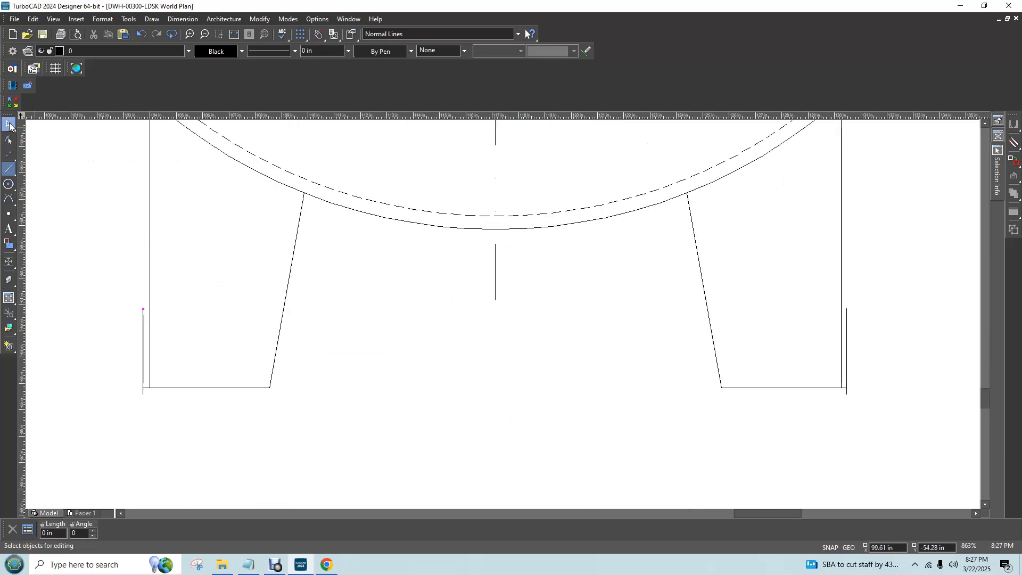
{"action": "left_click", "coordinate": [151, 388]}
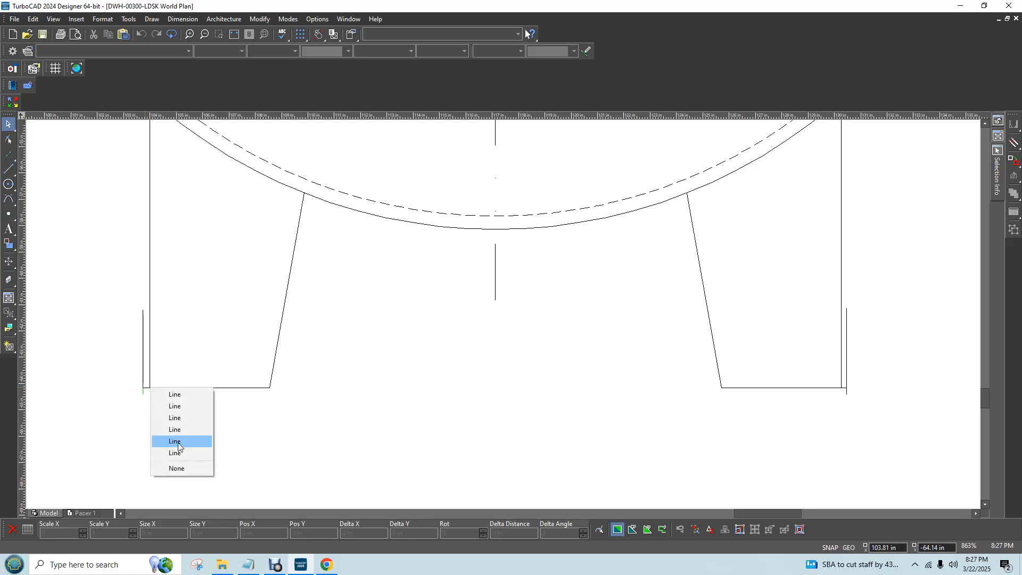
{"action": "left_click", "coordinate": [136, 408]}
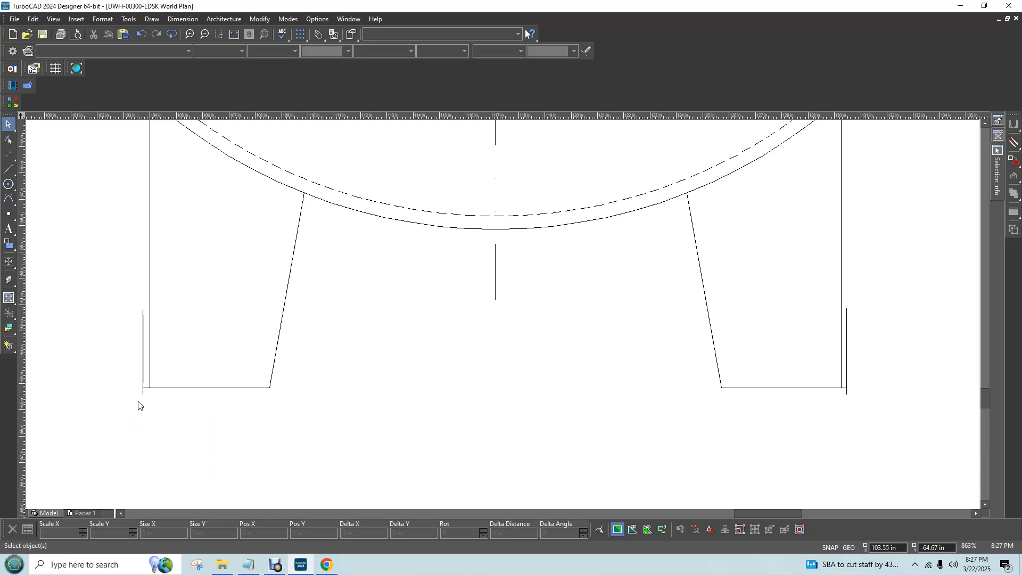
{"action": "scroll", "coordinate": [137, 405], "scroll_direction": "up", "scroll_amount": 1}
{"action": "left_click", "coordinate": [513, 294]}
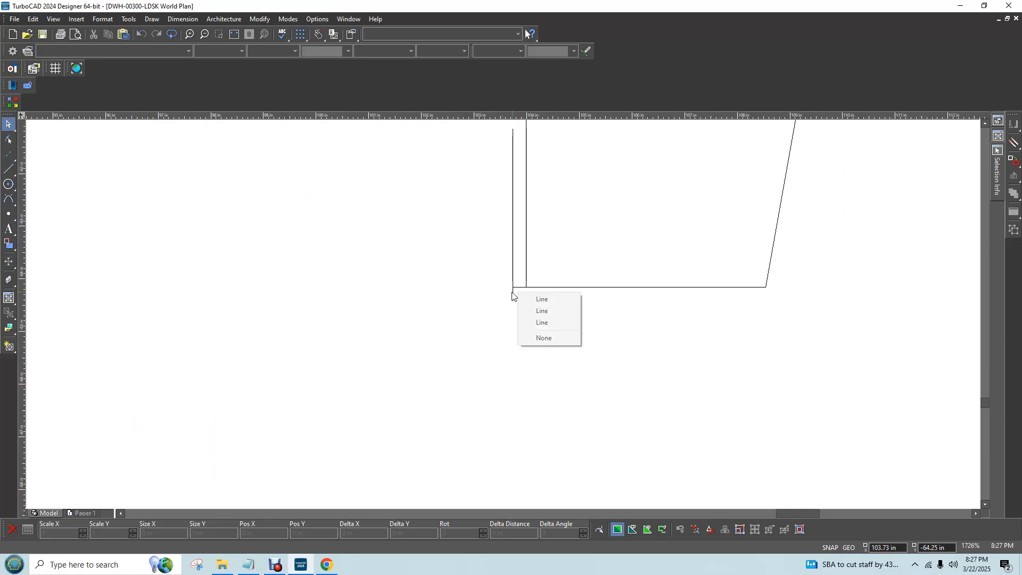
{"action": "left_click", "coordinate": [541, 311]}
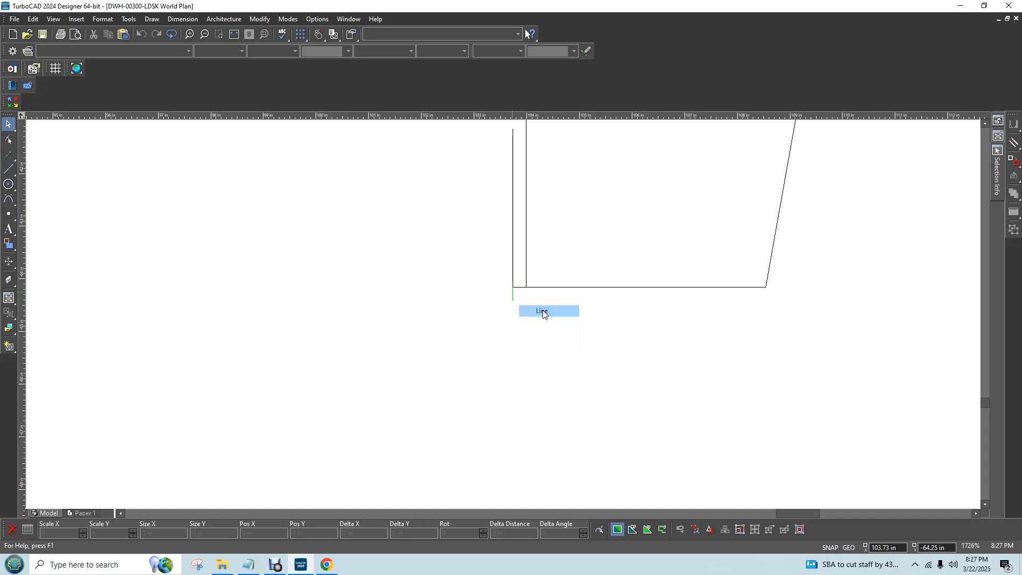
{"action": "left_click", "coordinate": [520, 287]}
{"action": "key", "text": "Delete"}
{"action": "scroll", "coordinate": [641, 324], "scroll_direction": "down", "scroll_amount": 5}
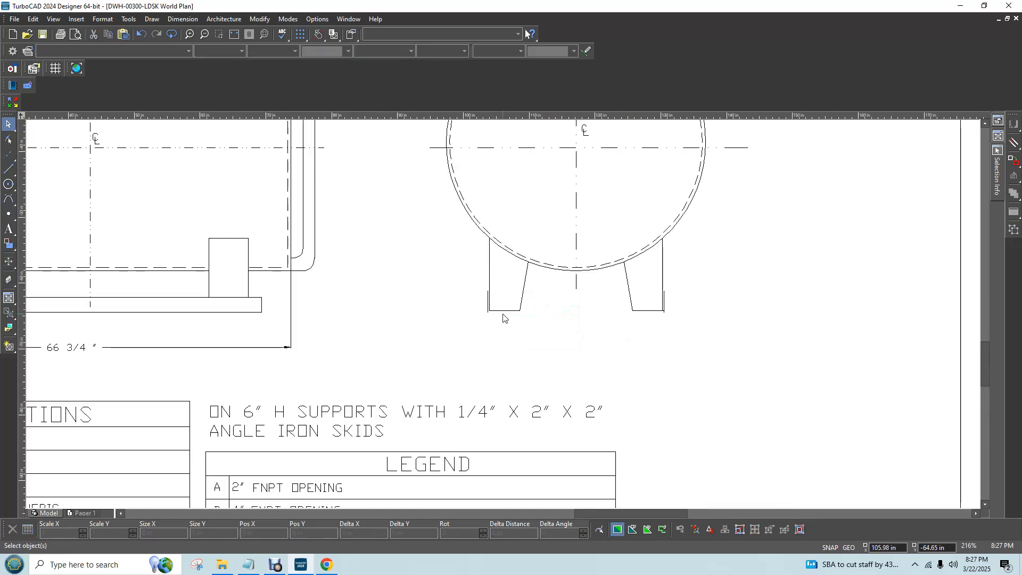
Delete the short horizontal line joining the right support leg's bottom corner to its outer skid line
{"action": "scroll", "coordinate": [657, 315], "scroll_direction": "up", "scroll_amount": 3}
{"action": "scroll", "coordinate": [514, 319], "scroll_direction": "up", "scroll_amount": 6}
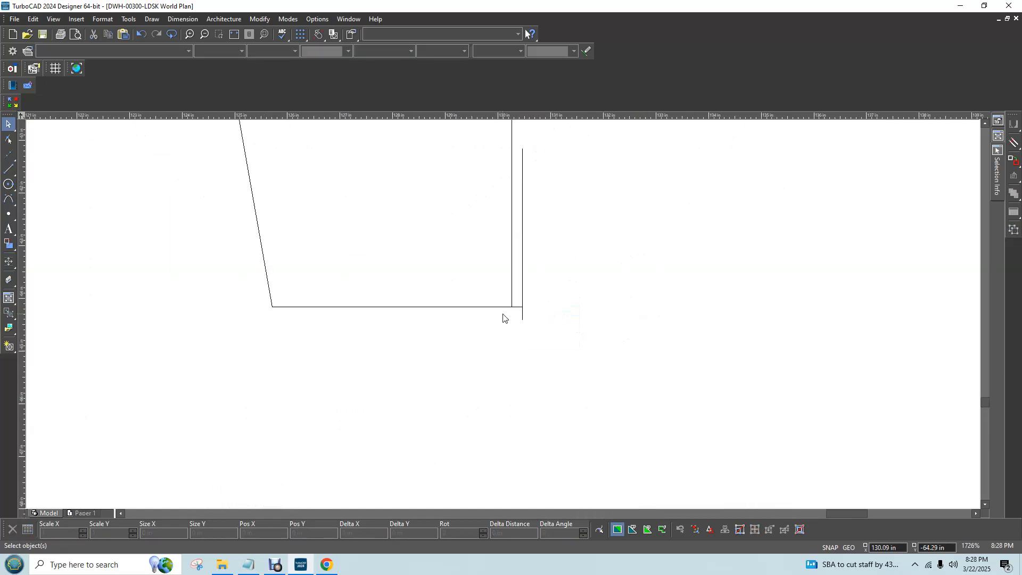
{"action": "left_click", "coordinate": [666, 331]}
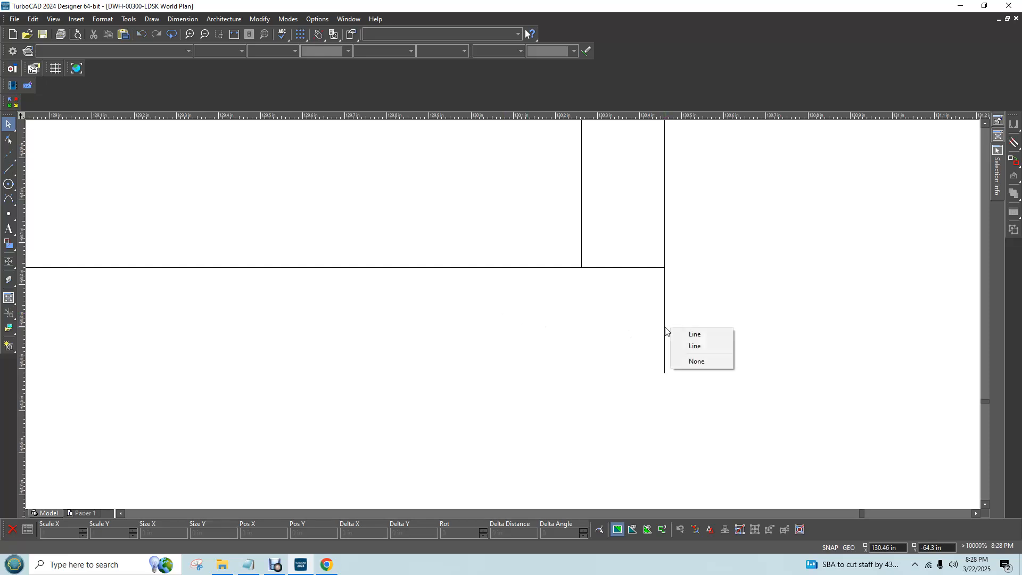
{"action": "left_click", "coordinate": [694, 334]}
{"action": "left_click", "coordinate": [607, 304]}
{"action": "left_click", "coordinate": [619, 269]}
{"action": "key", "text": "Delete"}
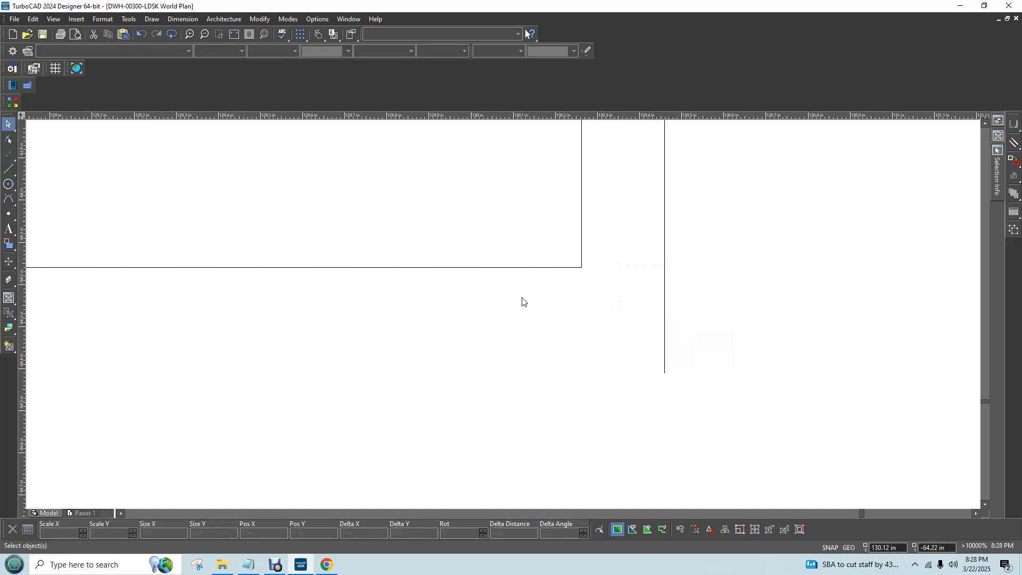
Switch to Chrome and examine the 550 gallon skid tank listing photos for how the angle iron skids meet the legs, then return to TurboCAD
{"action": "scroll", "coordinate": [495, 317], "scroll_direction": "down", "scroll_amount": 3}
{"action": "scroll", "coordinate": [477, 318], "scroll_direction": "down", "scroll_amount": 2}
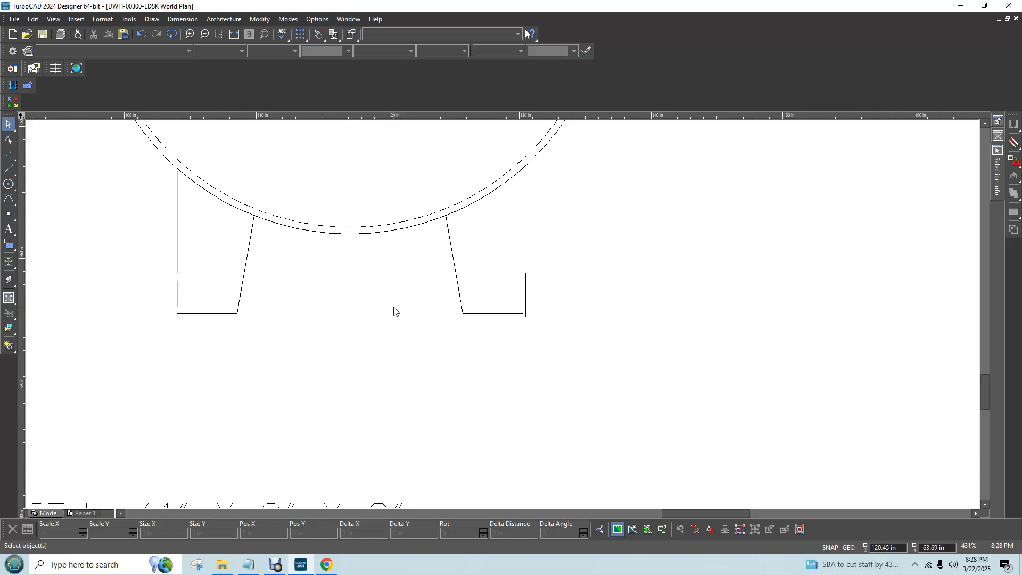
{"action": "left_click", "coordinate": [332, 566]}
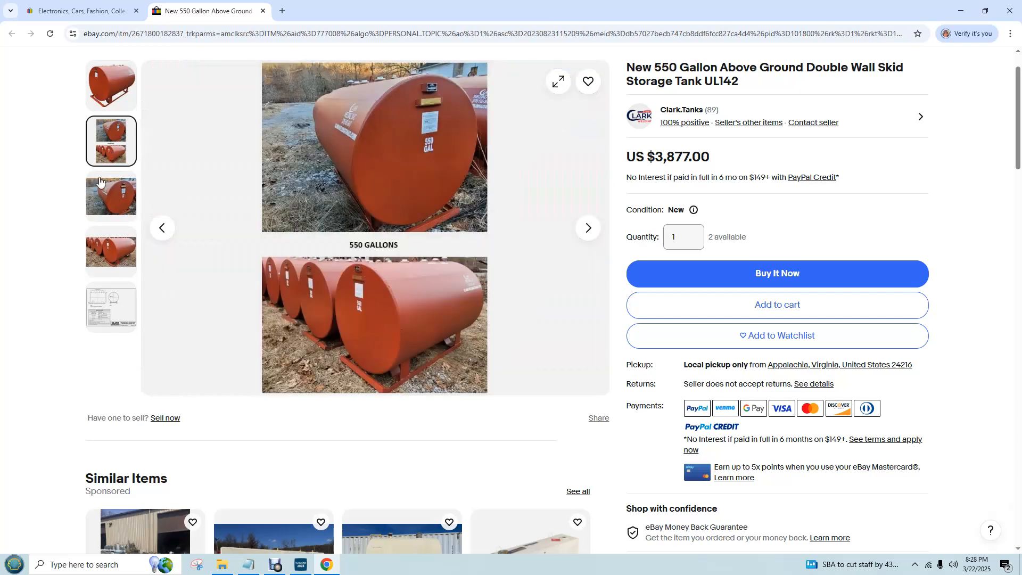
{"action": "left_click", "coordinate": [111, 251]}
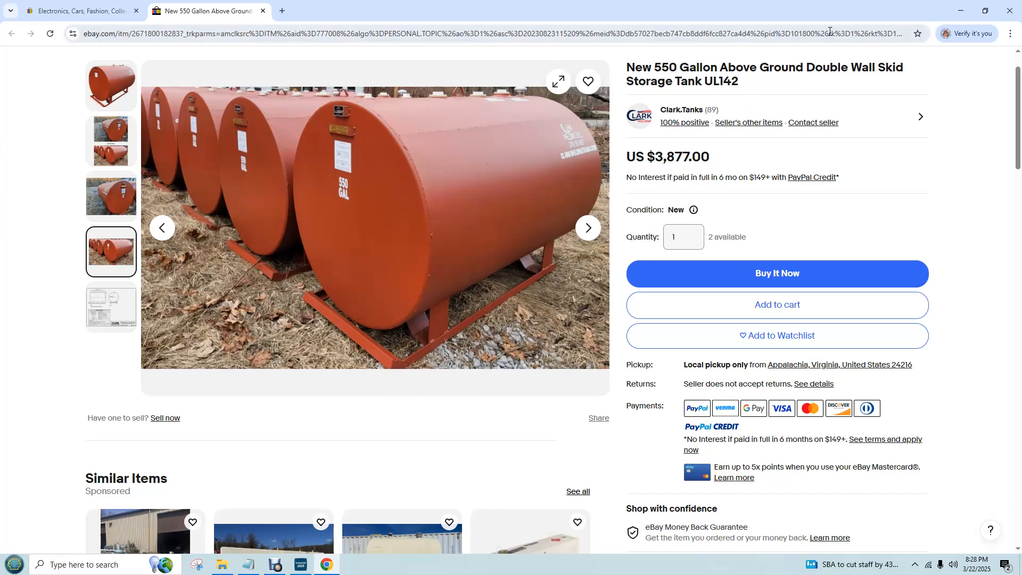
{"action": "left_click", "coordinate": [962, 13]}
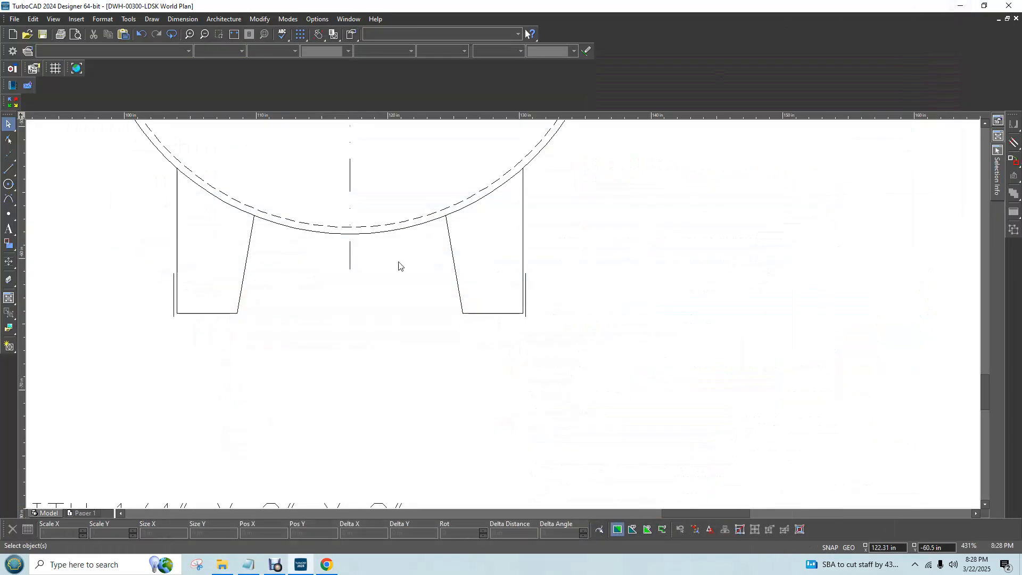
{"action": "scroll", "coordinate": [509, 313], "scroll_direction": "up", "scroll_amount": 2}
{"action": "left_click", "coordinate": [327, 565]}
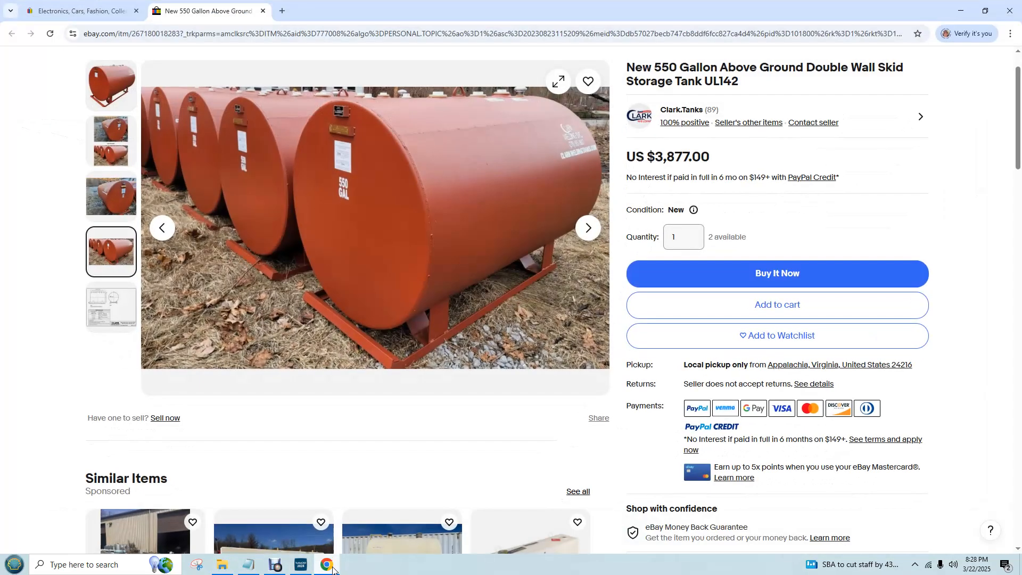
{"action": "left_click", "coordinate": [328, 565]}
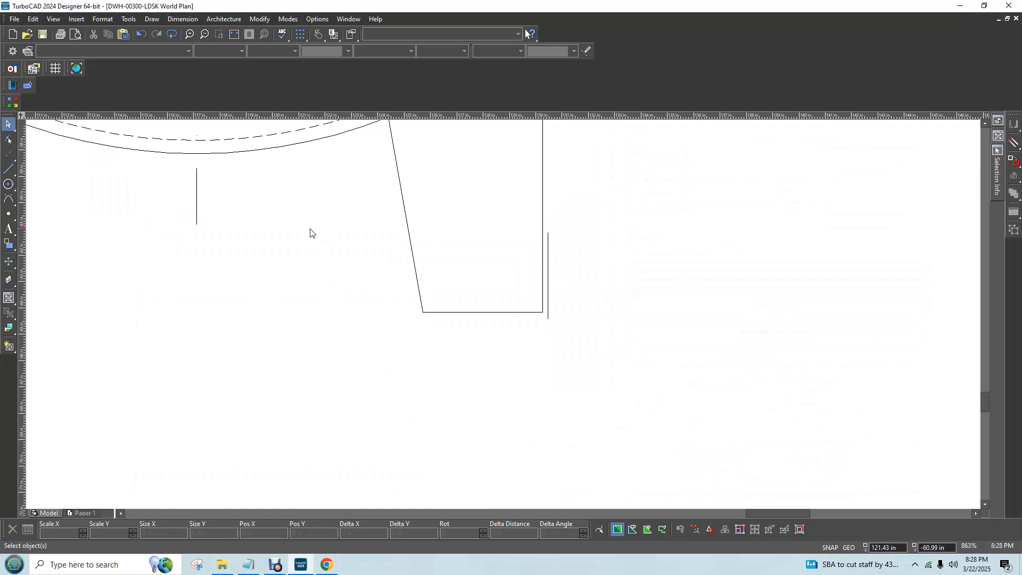
Draw a 26.72 in by 2 in rectangle downward from the upper end of the left outer skid line across to the right outer skid line
{"action": "scroll", "coordinate": [339, 253], "scroll_direction": "down", "scroll_amount": 5}
{"action": "scroll", "coordinate": [503, 317], "scroll_direction": "up", "scroll_amount": 2}
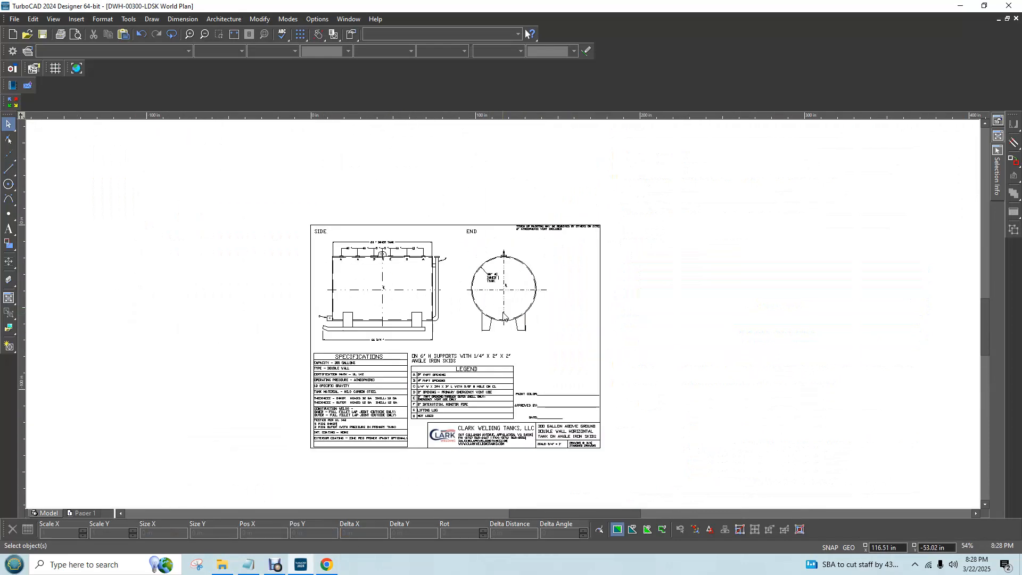
{"action": "scroll", "coordinate": [527, 339], "scroll_direction": "up", "scroll_amount": 2}
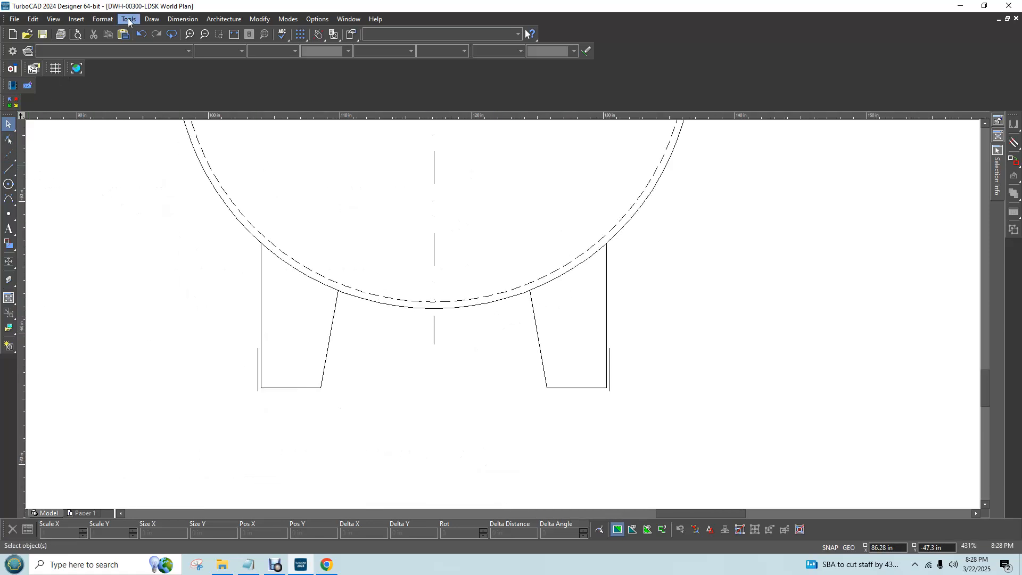
{"action": "left_click", "coordinate": [152, 21]}
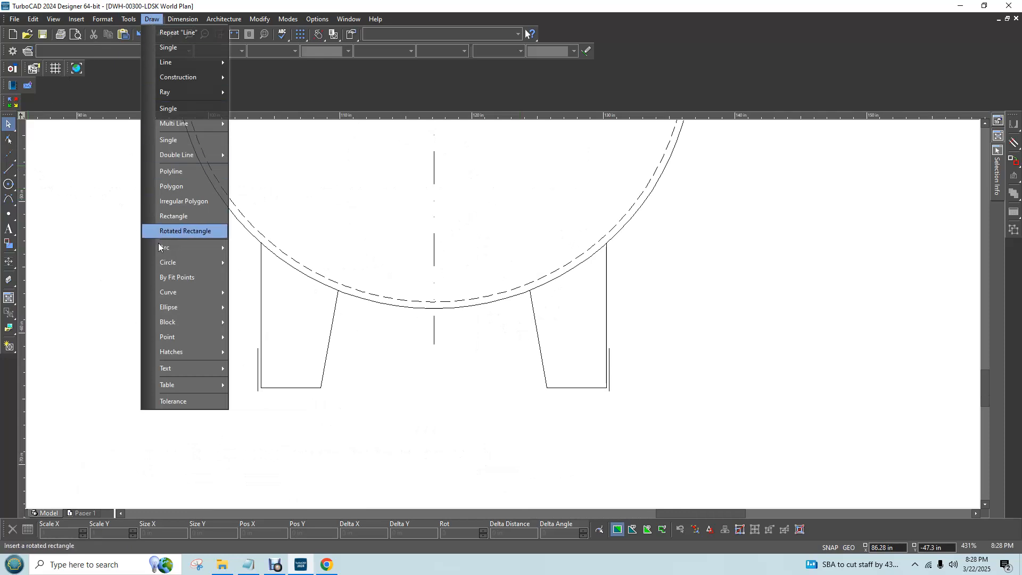
{"action": "left_click", "coordinate": [171, 217]}
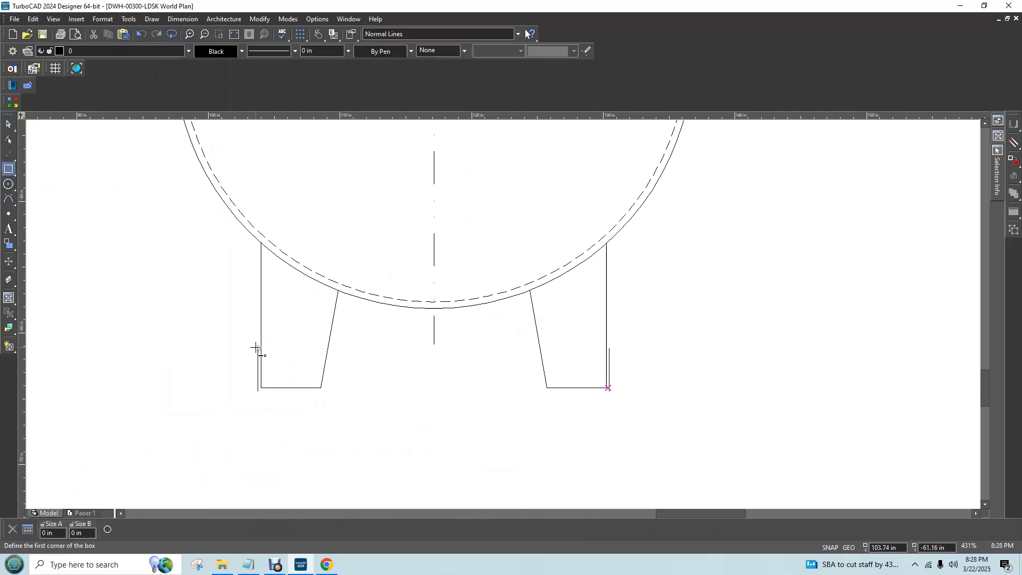
{"action": "left_click", "coordinate": [258, 349]}
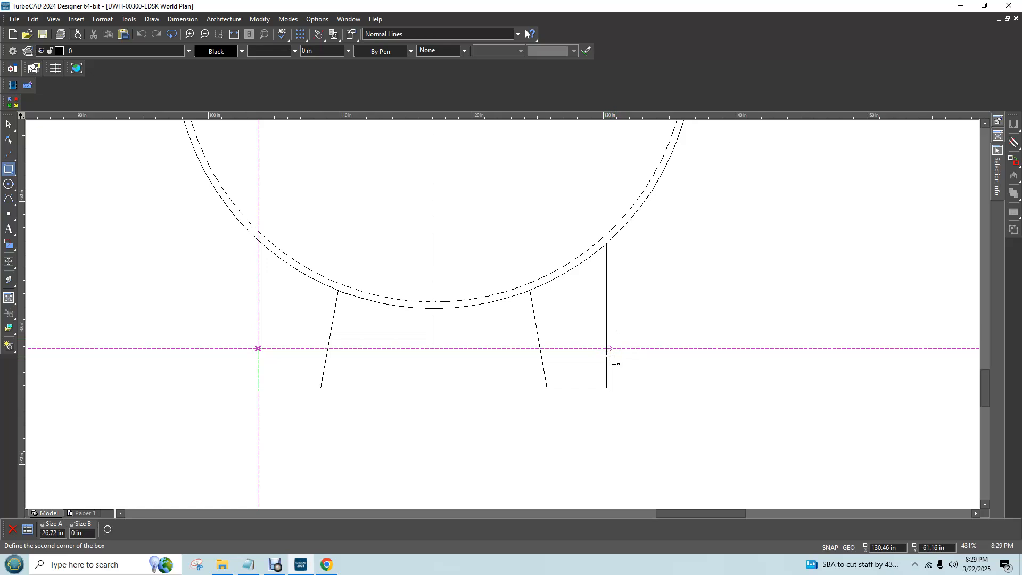
{"action": "scroll", "coordinate": [609, 356], "scroll_direction": "up", "scroll_amount": 1}
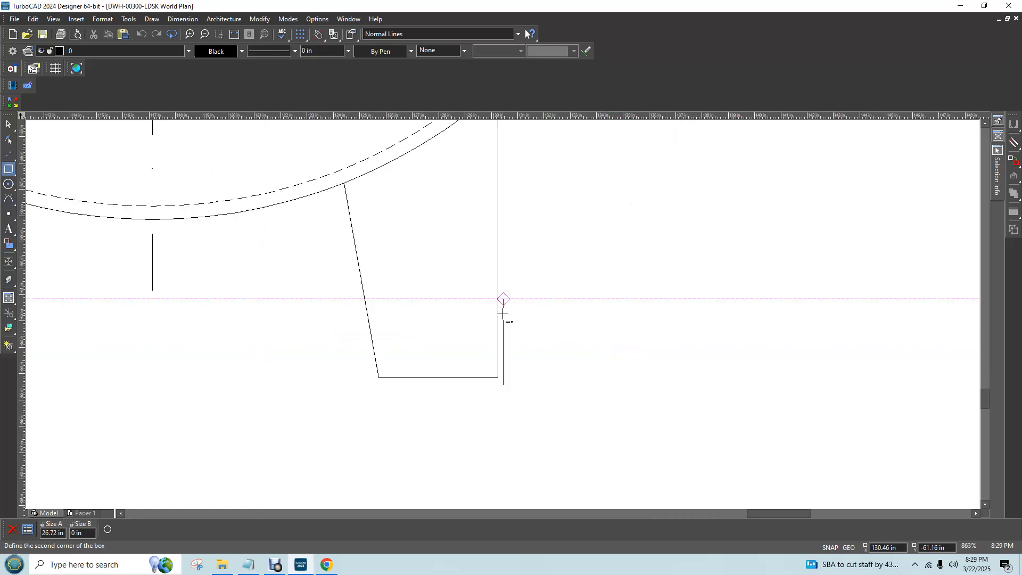
{"action": "key", "text": "Tab"}
{"action": "key", "text": "Tab"}
{"action": "type", "text": "2"}
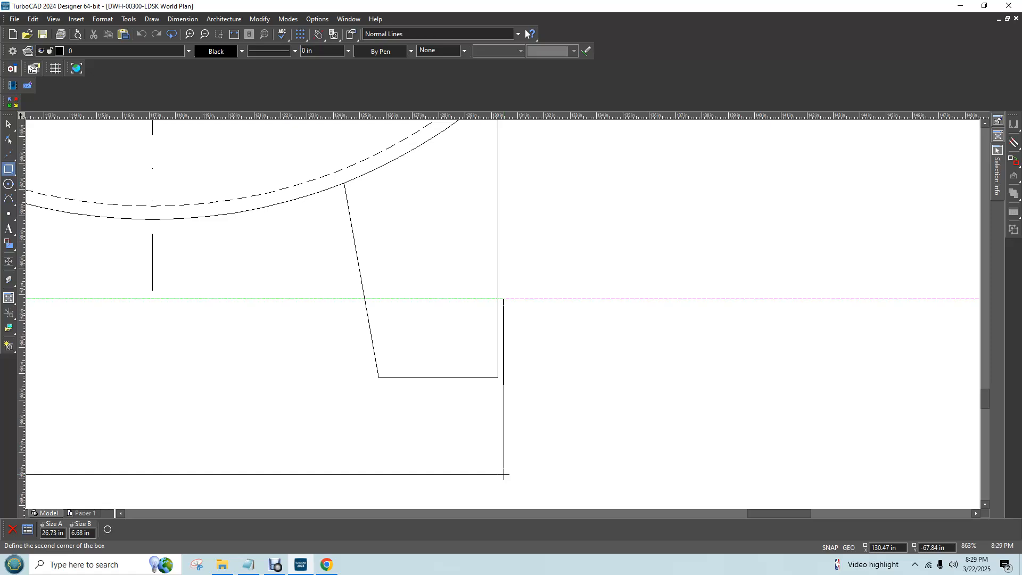
{"action": "scroll", "coordinate": [487, 352], "scroll_direction": "up", "scroll_amount": 3}
{"action": "scroll", "coordinate": [503, 313], "scroll_direction": "down", "scroll_amount": 3}
{"action": "key", "text": "Right"}
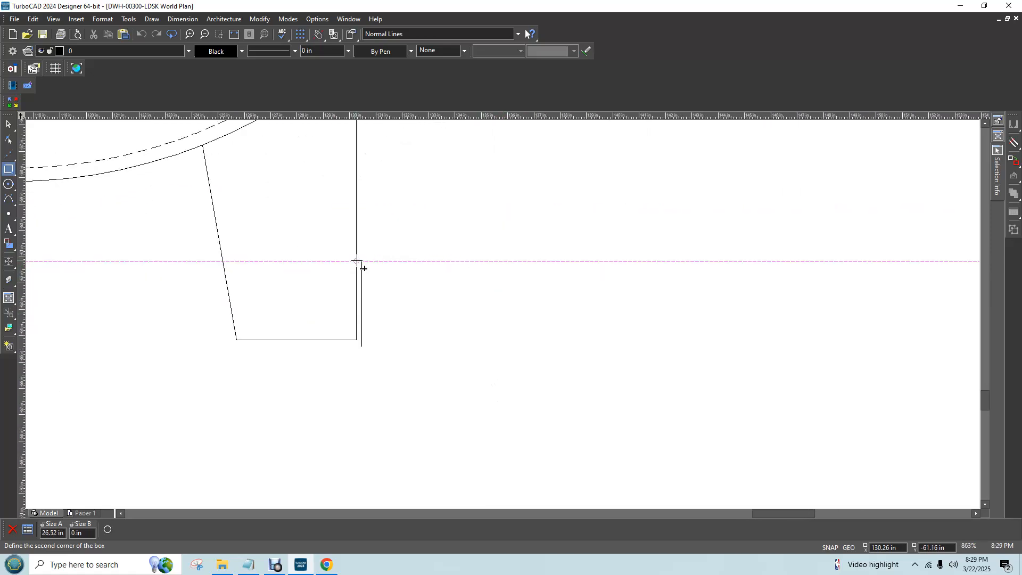
{"action": "key", "text": "Right"}
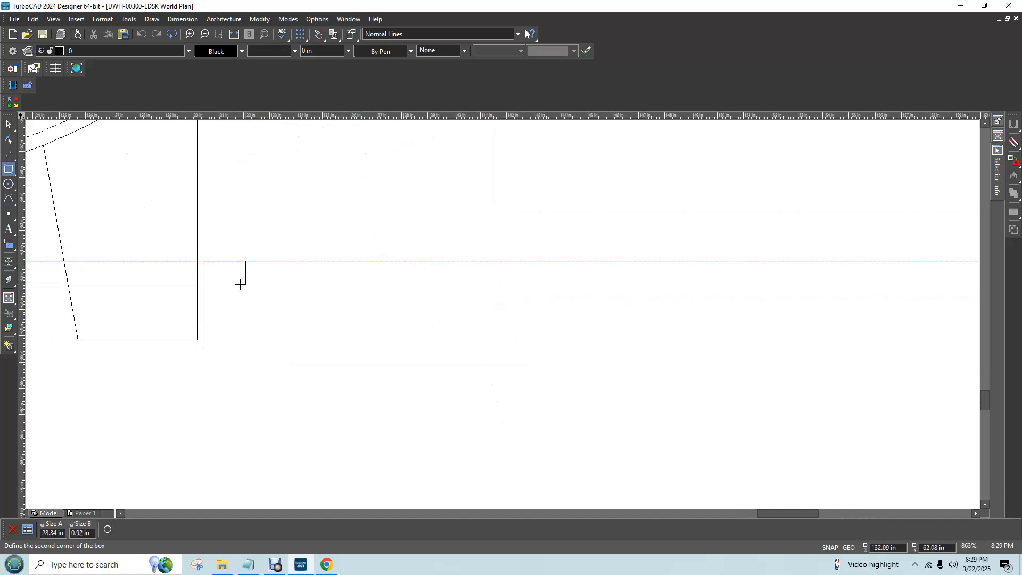
{"action": "scroll", "coordinate": [202, 261], "scroll_direction": "up", "scroll_amount": 2}
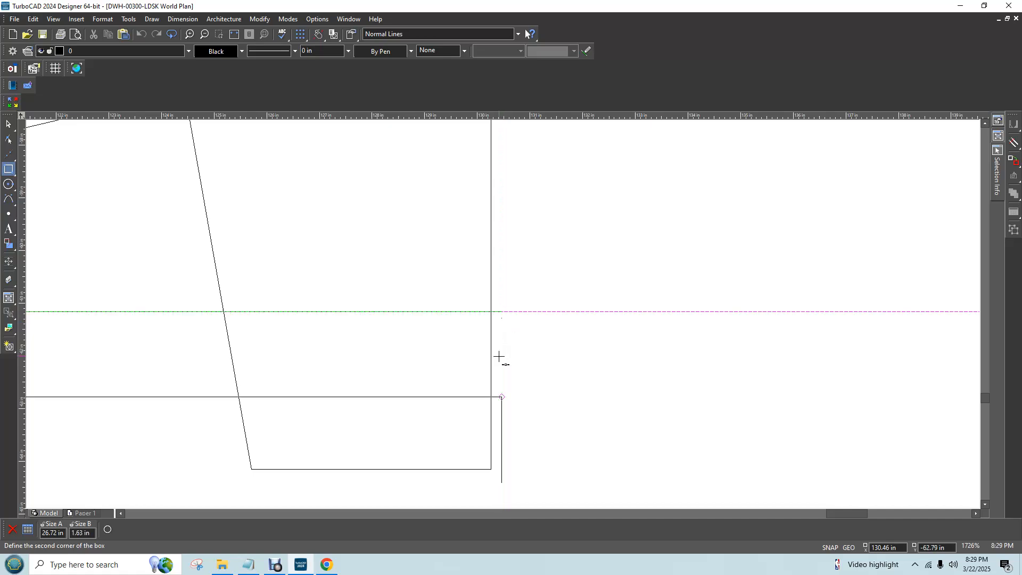
{"action": "key", "text": "Right"}
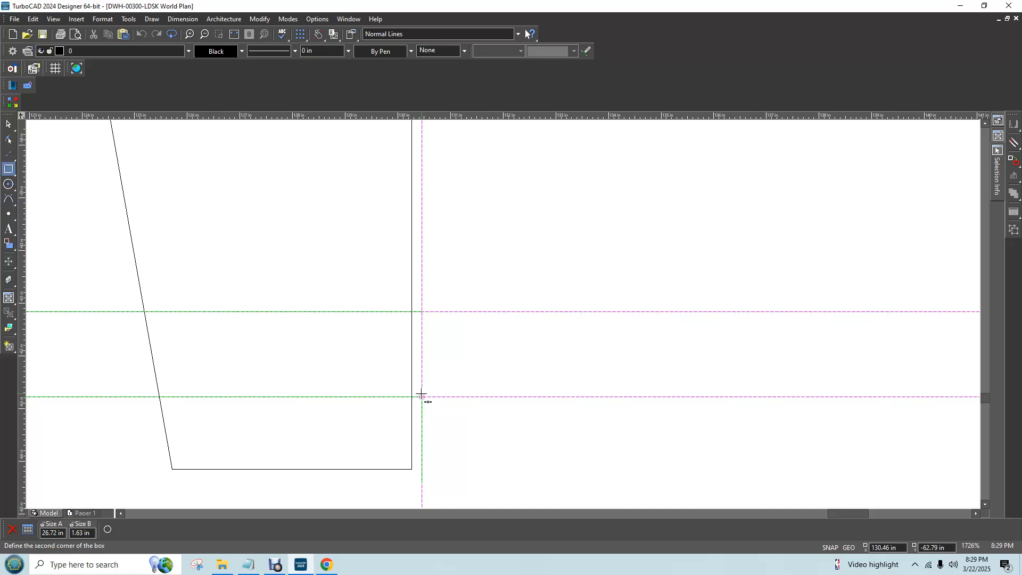
{"action": "key", "text": "Tab"}
{"action": "key", "text": "Tab"}
{"action": "type", "text": "2"}
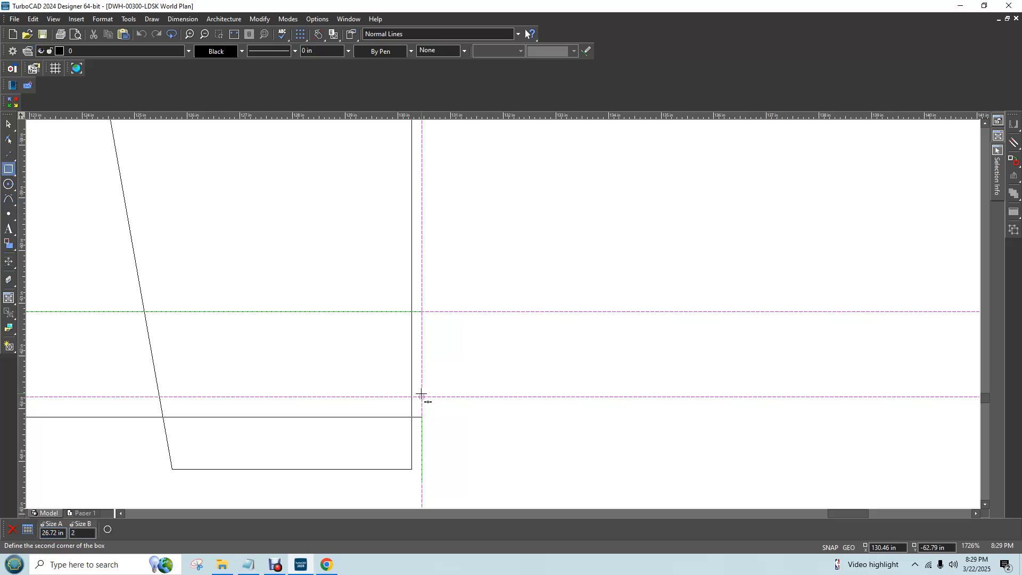
{"action": "key", "text": "Return"}
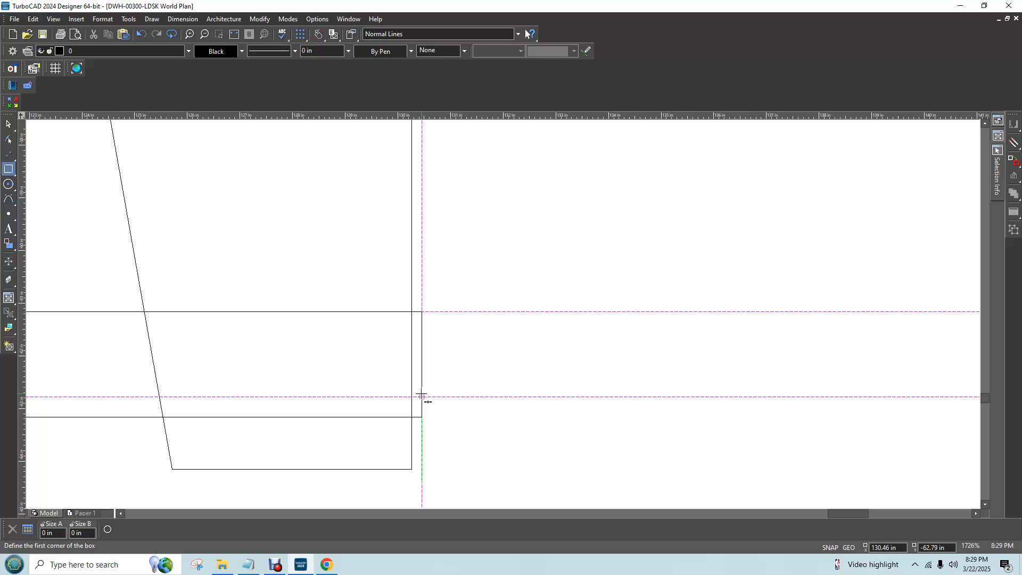
{"action": "scroll", "coordinate": [500, 314], "scroll_direction": "down", "scroll_amount": 5}
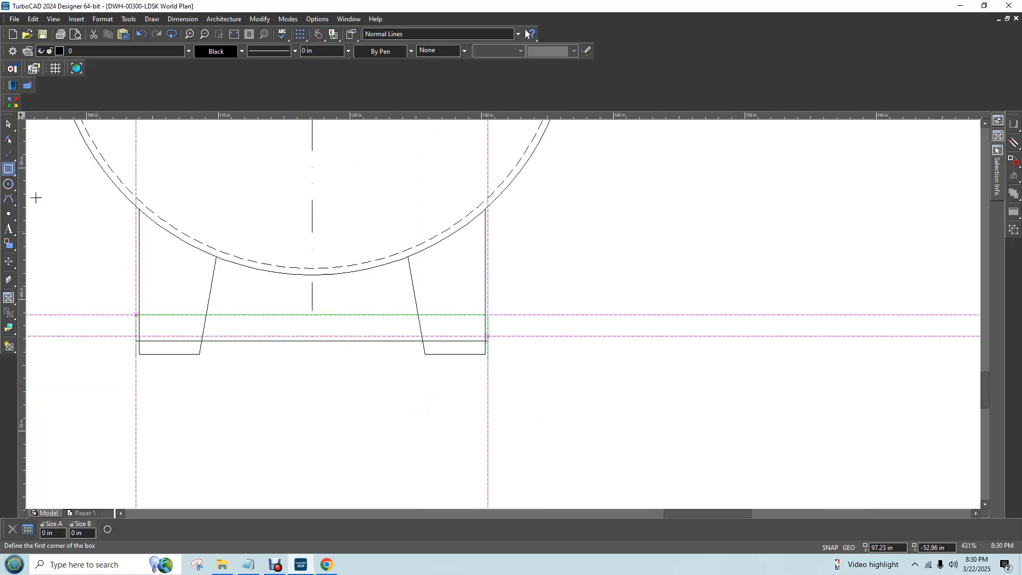
Give the new crossbar rectangle a solid brush pattern with White as the pattern color
{"action": "left_click", "coordinate": [8, 123]}
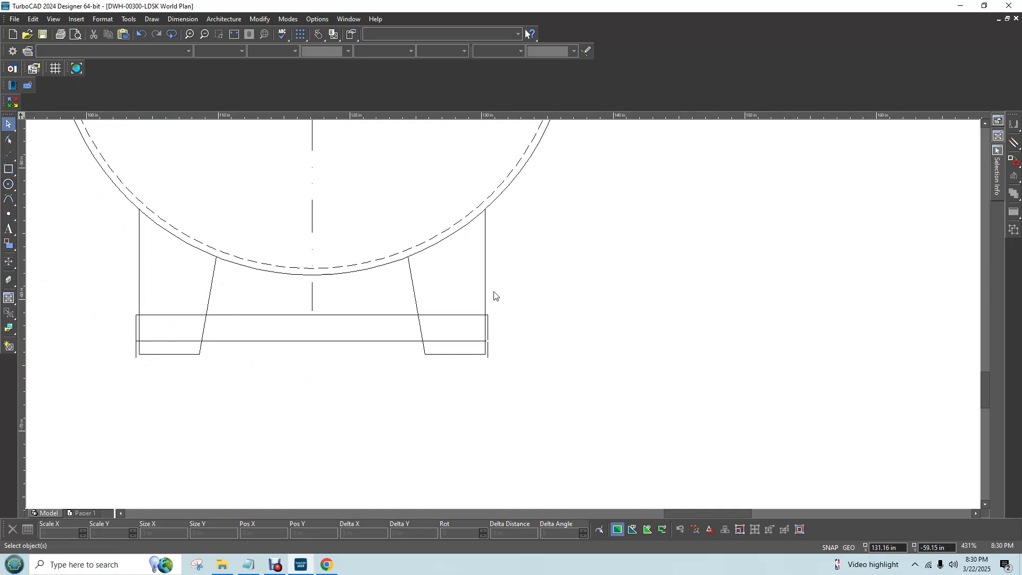
{"action": "left_click", "coordinate": [334, 316]}
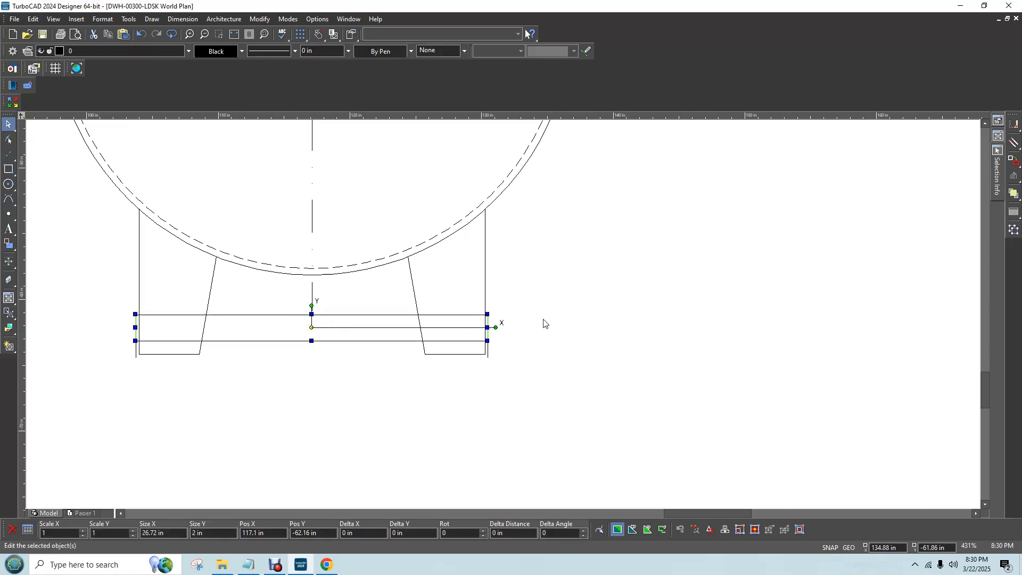
{"action": "right_click", "coordinate": [292, 330]}
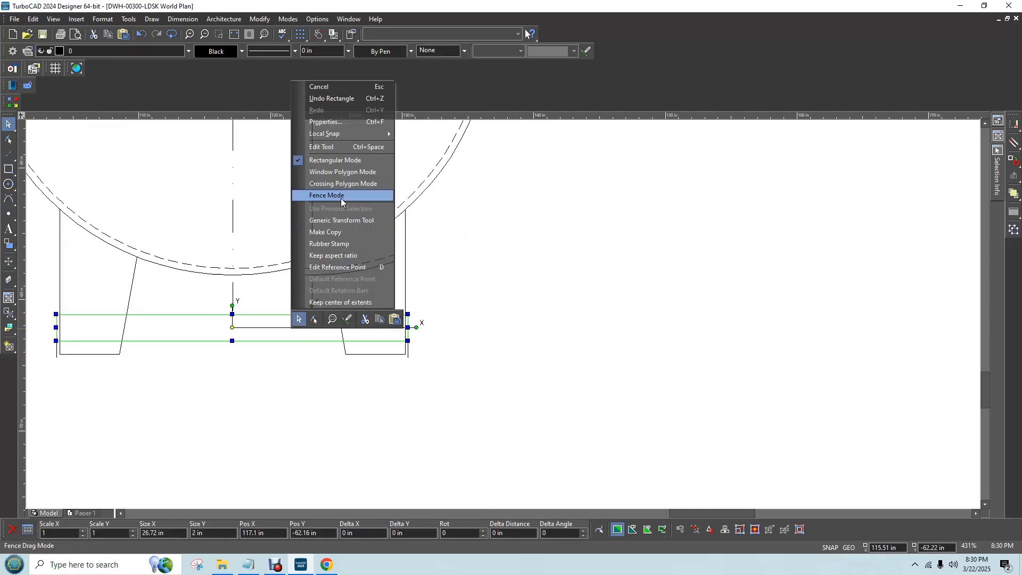
{"action": "left_click", "coordinate": [362, 123]}
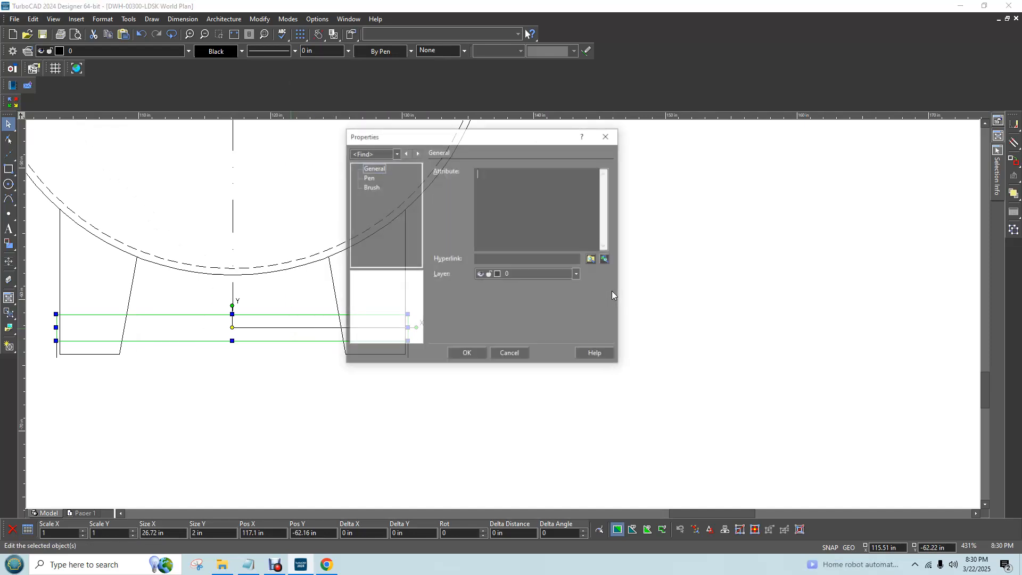
{"action": "left_click", "coordinate": [370, 187]}
{"action": "left_click", "coordinate": [473, 259]}
{"action": "left_click", "coordinate": [670, 180]}
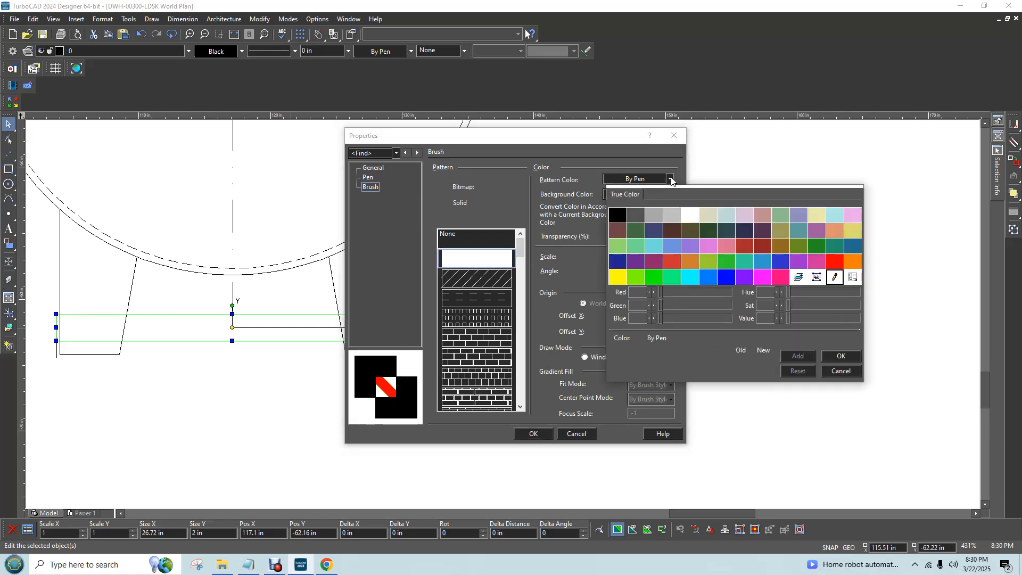
{"action": "left_click", "coordinate": [690, 215]}
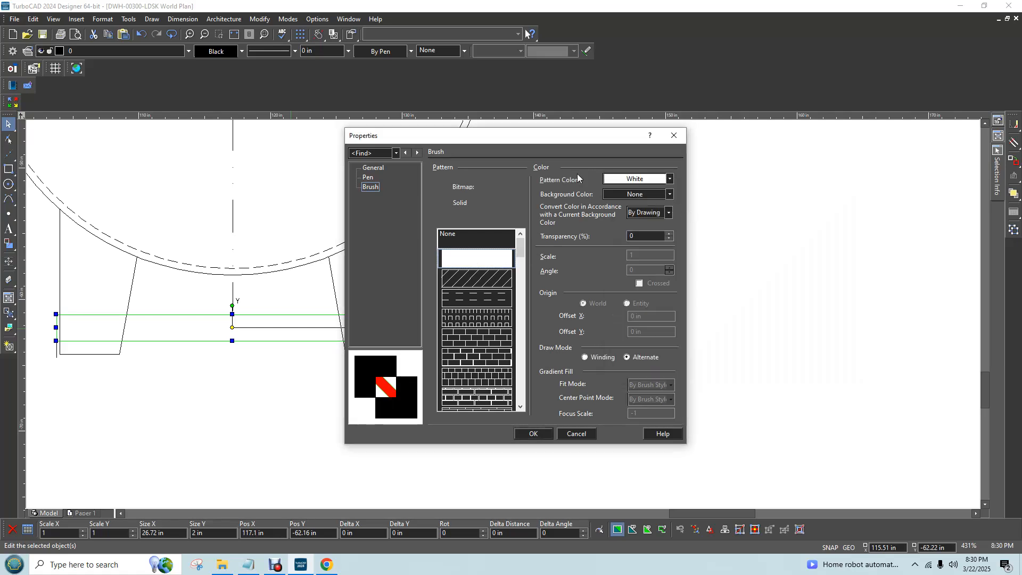
Set the rectangle's brush background color to White and its background-based color conversion to No, apply the properties and deselect it
{"action": "left_click", "coordinate": [669, 195]}
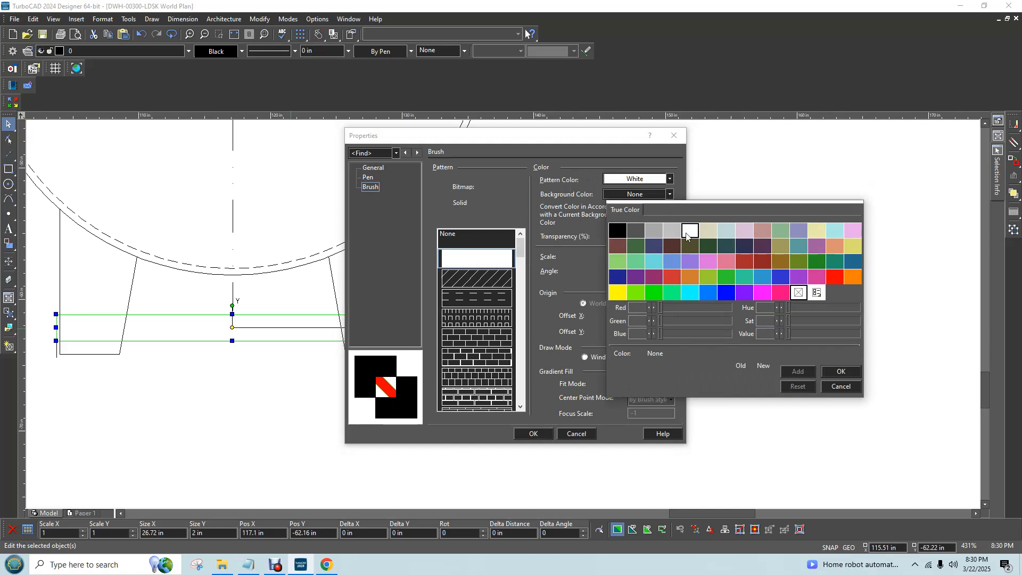
{"action": "left_click", "coordinate": [690, 230]}
{"action": "left_click", "coordinate": [669, 213]}
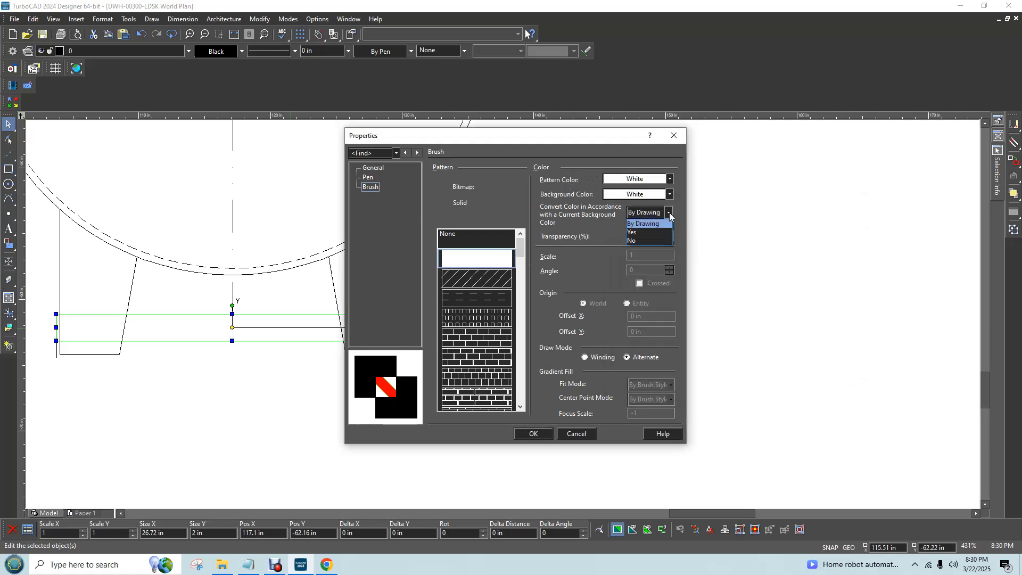
{"action": "left_click", "coordinate": [645, 241]}
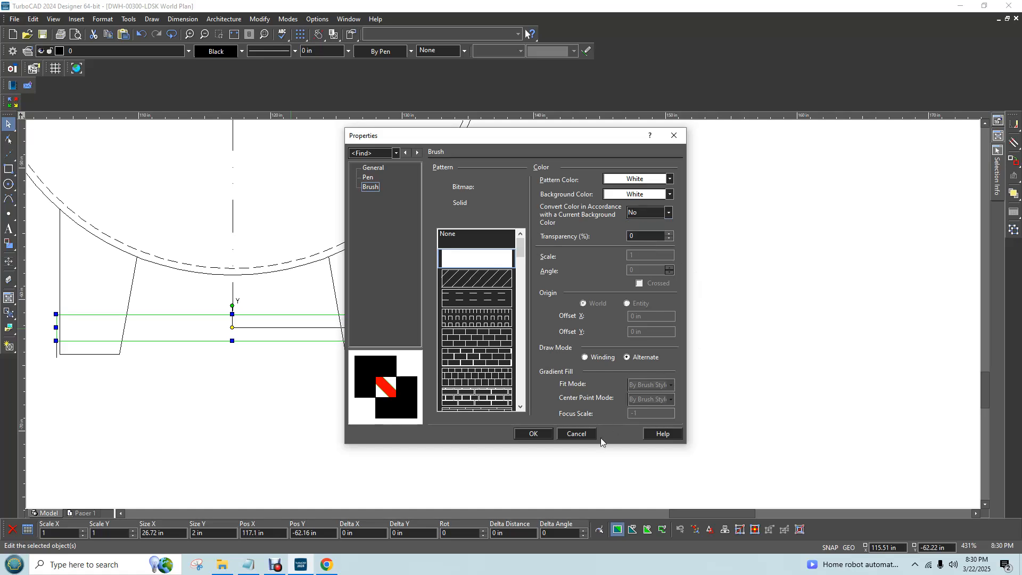
{"action": "left_click", "coordinate": [534, 433]}
{"action": "left_click", "coordinate": [297, 394]}
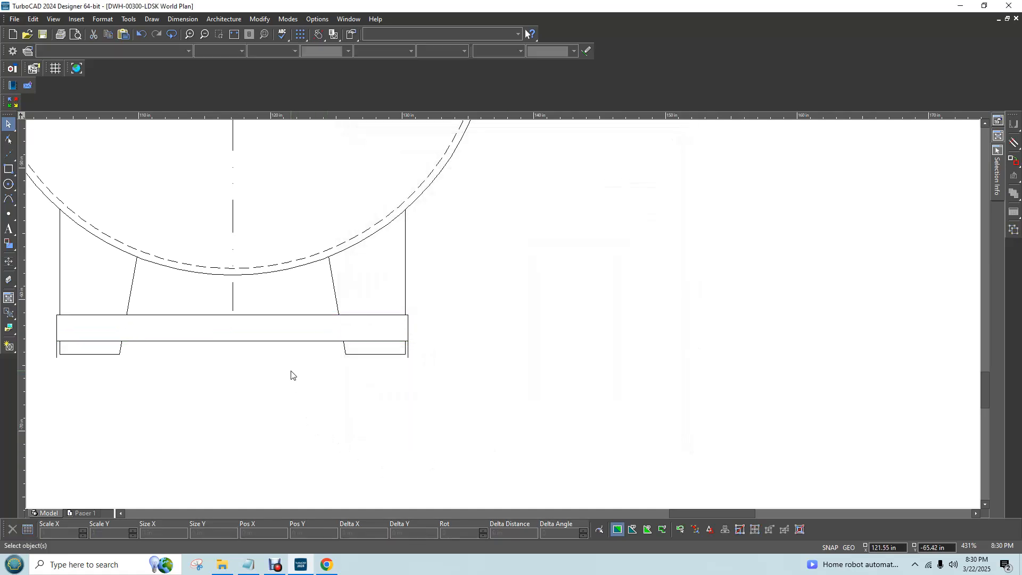
Inspect the filled crossbar over both legs, compare it with the skid tank listing photo in Chrome, and return to TurboCAD
{"action": "scroll", "coordinate": [502, 320], "scroll_direction": "down", "scroll_amount": 6}
{"action": "scroll", "coordinate": [502, 318], "scroll_direction": "up", "scroll_amount": 3}
{"action": "scroll", "coordinate": [502, 317], "scroll_direction": "up", "scroll_amount": 3}
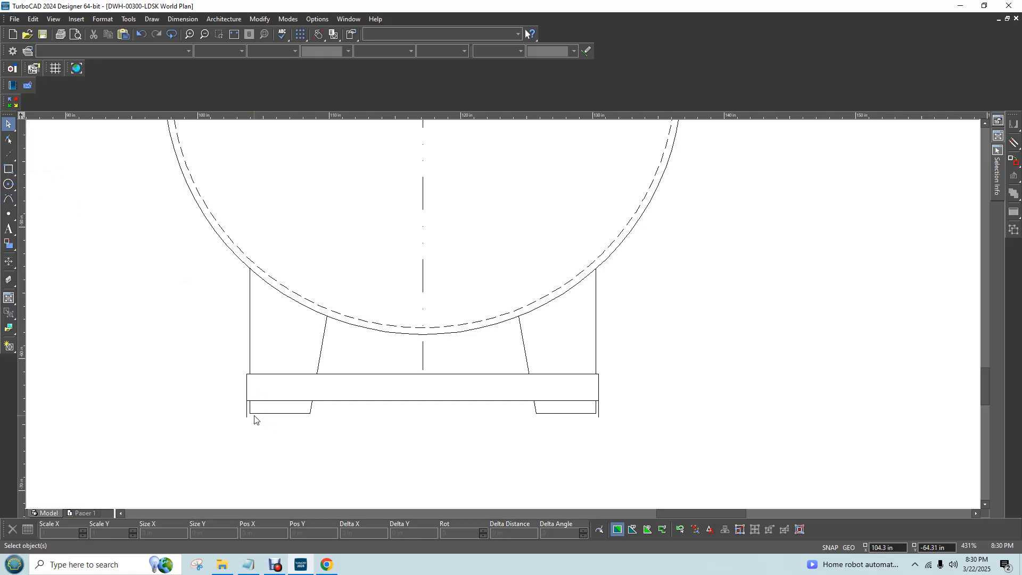
{"action": "scroll", "coordinate": [213, 411], "scroll_direction": "up", "scroll_amount": 1}
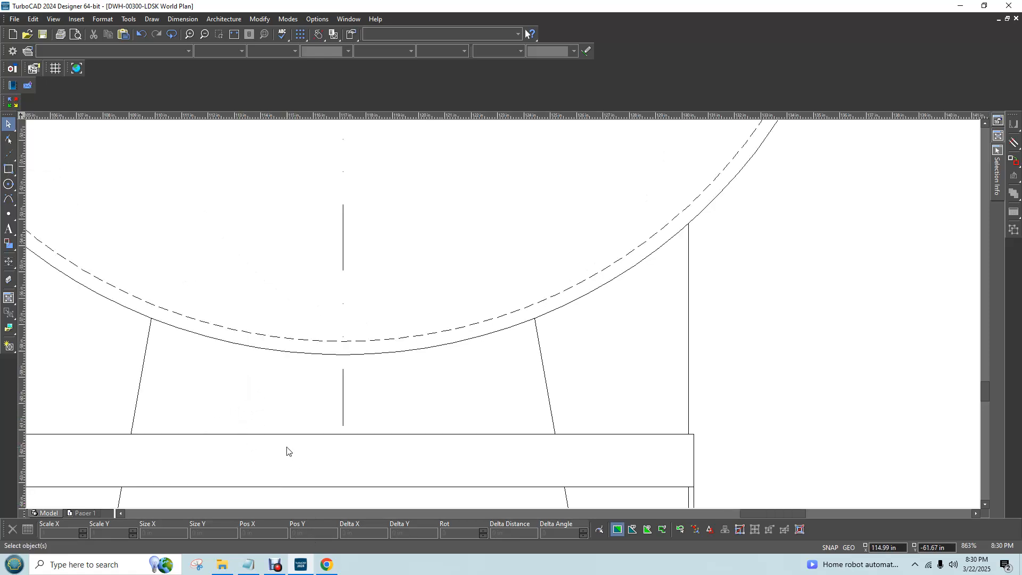
{"action": "scroll", "coordinate": [501, 316], "scroll_direction": "down", "scroll_amount": 1}
{"action": "scroll", "coordinate": [504, 319], "scroll_direction": "up", "scroll_amount": 2}
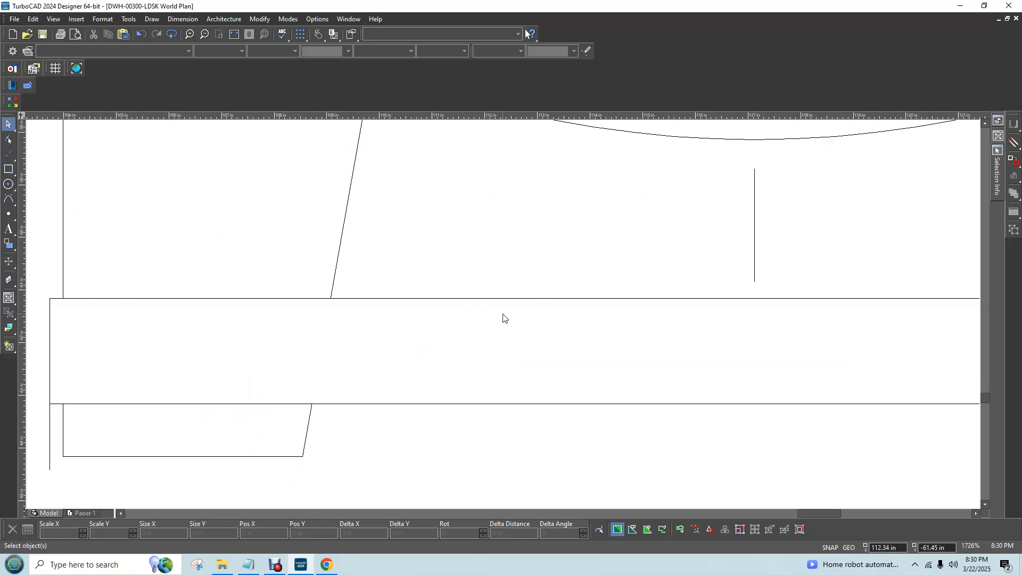
{"action": "scroll", "coordinate": [499, 315], "scroll_direction": "down", "scroll_amount": 1}
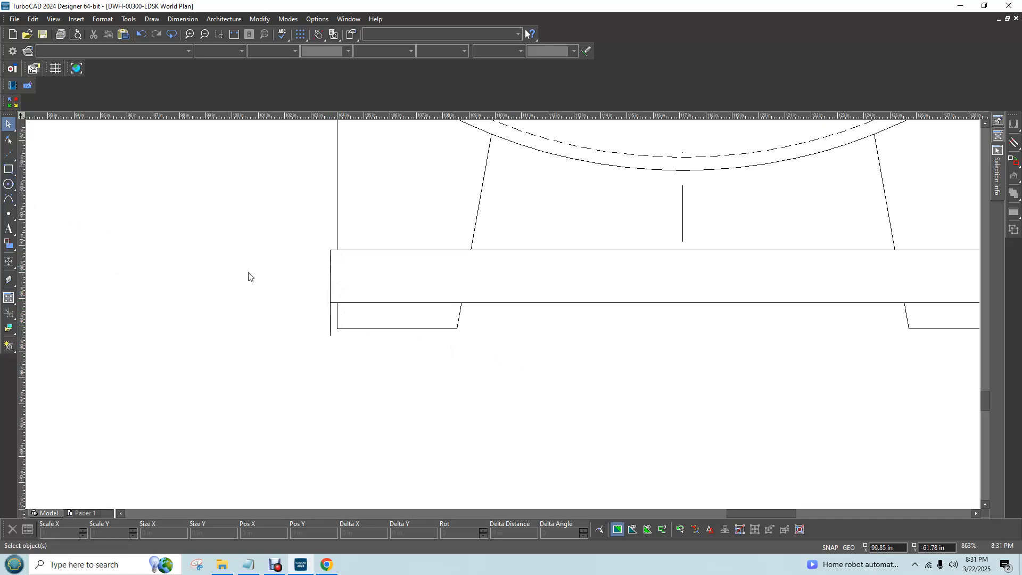
{"action": "left_click", "coordinate": [326, 565]}
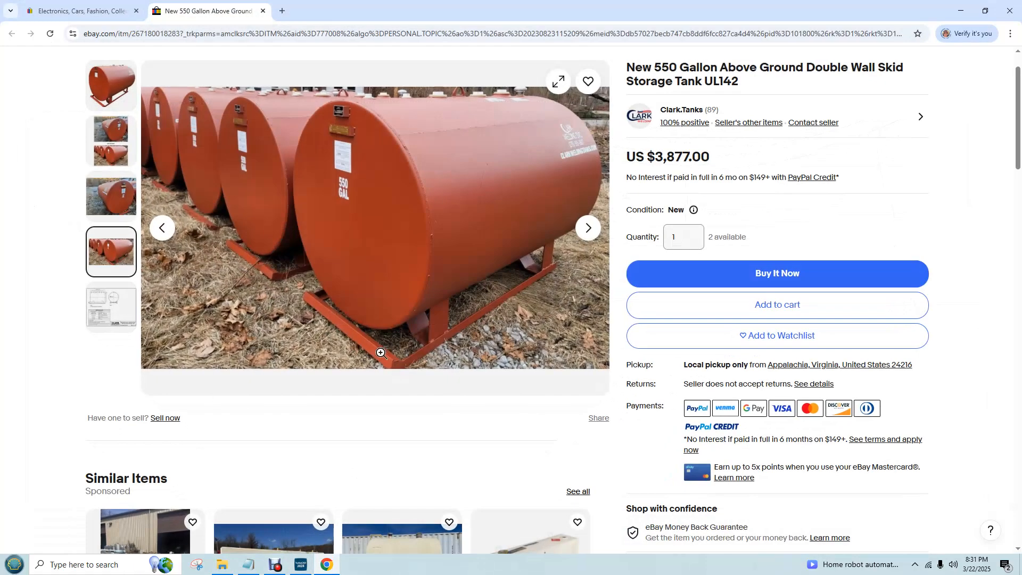
{"action": "left_click", "coordinate": [961, 11]}
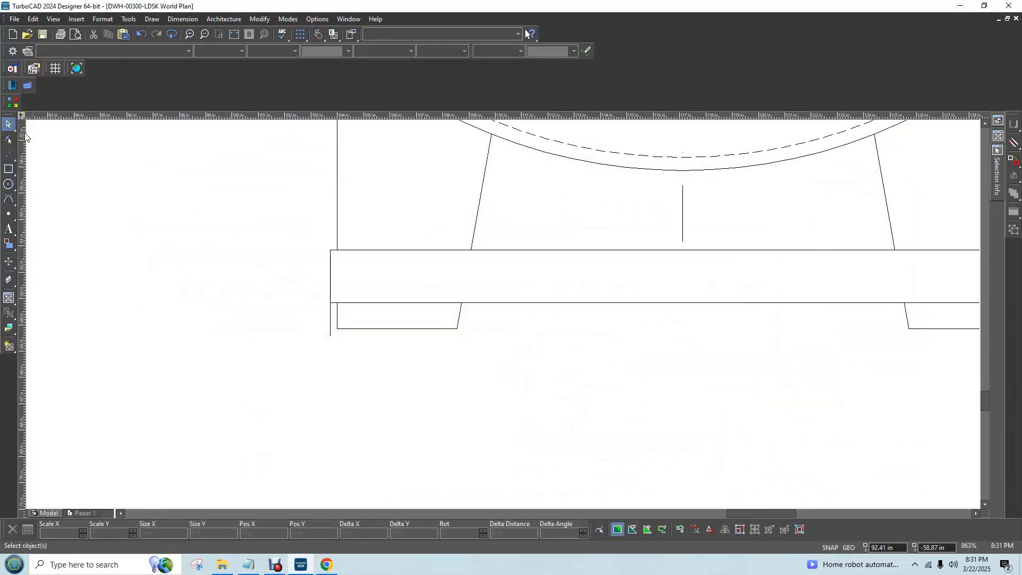
Draw a 2 in line at 360 degrees from the lower end of the left outer skid line
{"action": "left_click", "coordinate": [151, 20]}
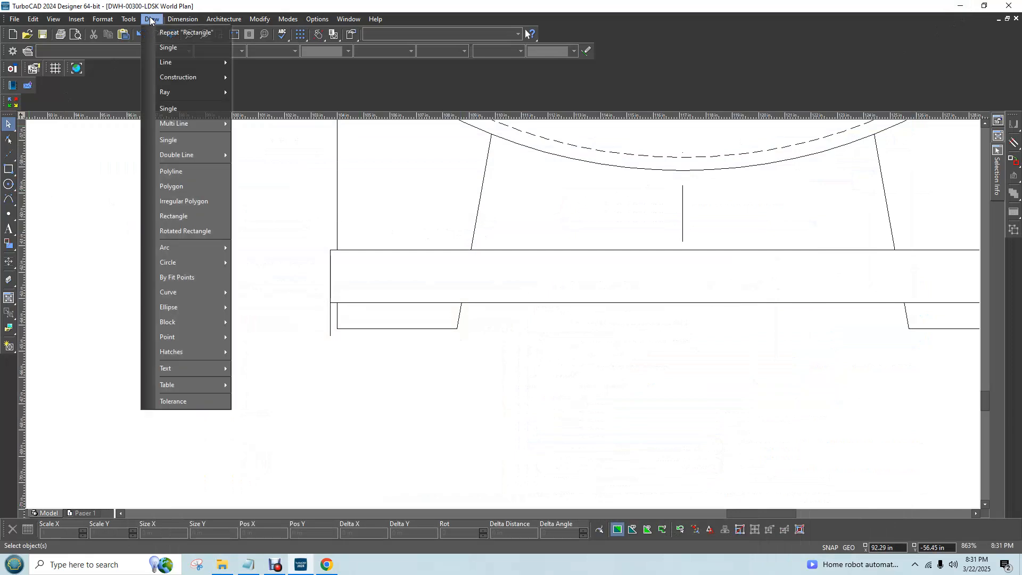
{"action": "left_click", "coordinate": [162, 49]}
{"action": "left_click", "coordinate": [330, 335]}
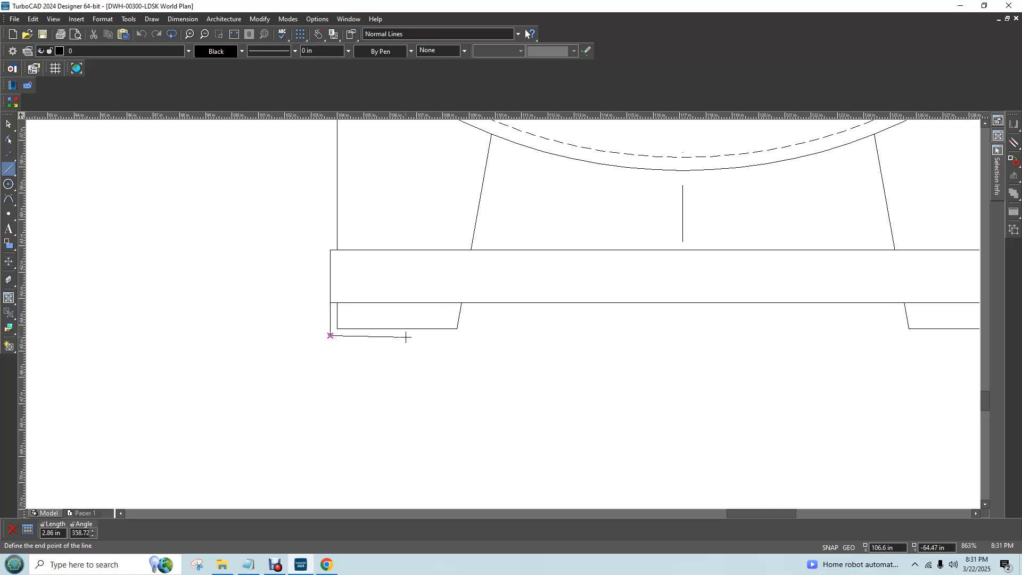
{"action": "key", "text": "Tab"}
{"action": "type", "text": "2"}
{"action": "key", "text": "Tab"}
{"action": "type", "text": "360"}
{"action": "key", "text": "Return"}
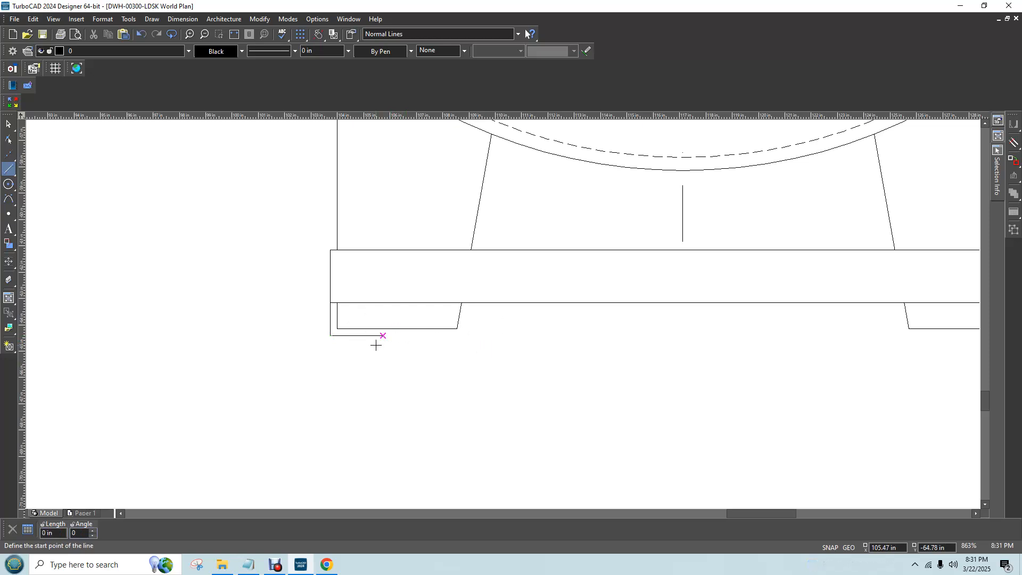
Draw a 0.25 in line at 90 degrees upward from the inner end of the 2 in bottom skid line to the leg's bottom edge
{"action": "left_click", "coordinate": [383, 335]}
{"action": "scroll", "coordinate": [385, 334], "scroll_direction": "up", "scroll_amount": 6}
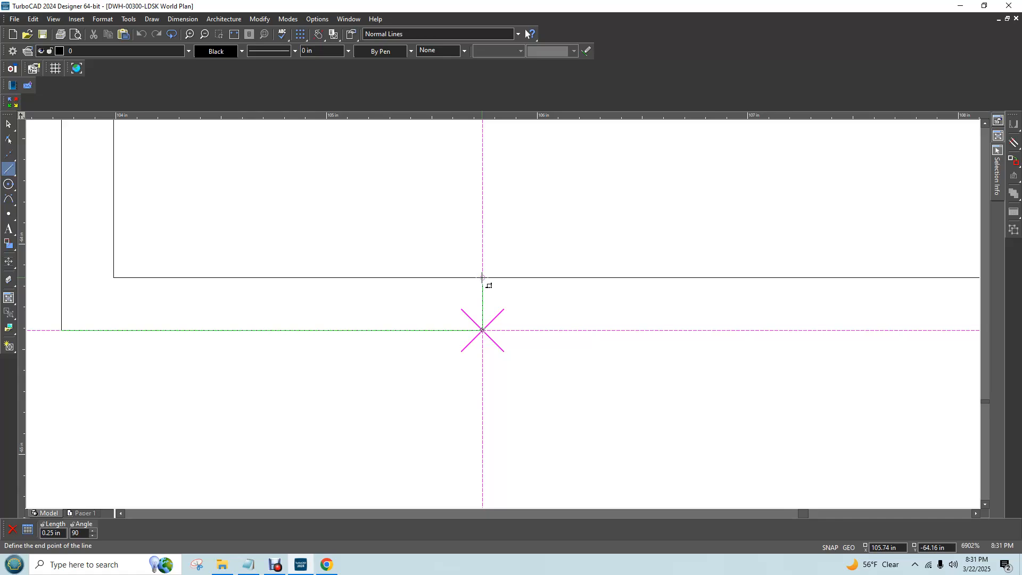
{"action": "key", "text": "Tab"}
{"action": "type", "text": ".2"}
{"action": "key", "text": "Return"}
{"action": "scroll", "coordinate": [503, 314], "scroll_direction": "down", "scroll_amount": 3}
{"action": "scroll", "coordinate": [596, 328], "scroll_direction": "down", "scroll_amount": 2}
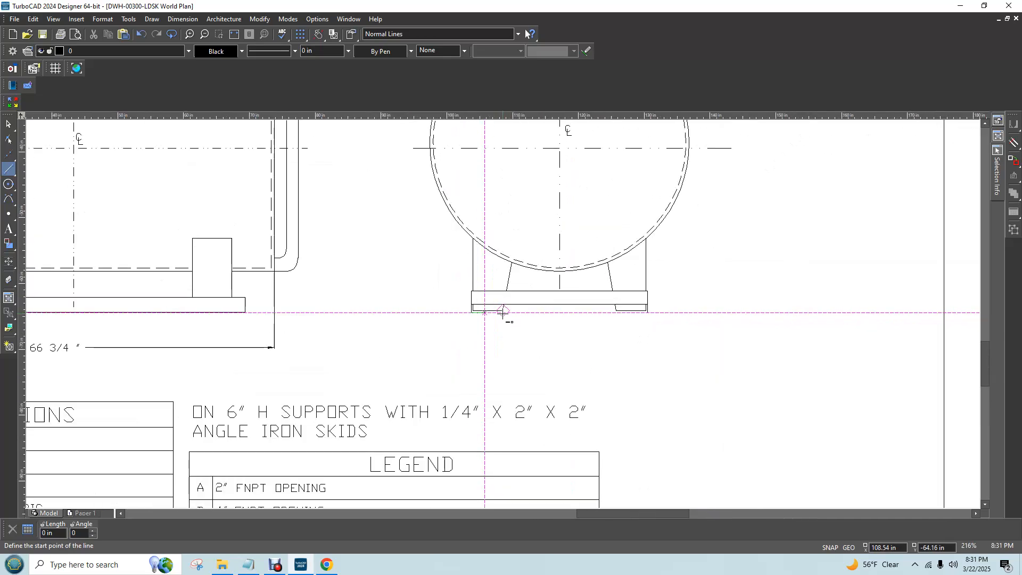
Draw a 2 in line at 180 degrees from the lower end of the right outer skid line
{"action": "scroll", "coordinate": [699, 332], "scroll_direction": "up", "scroll_amount": 1}
{"action": "key", "text": "Escape"}
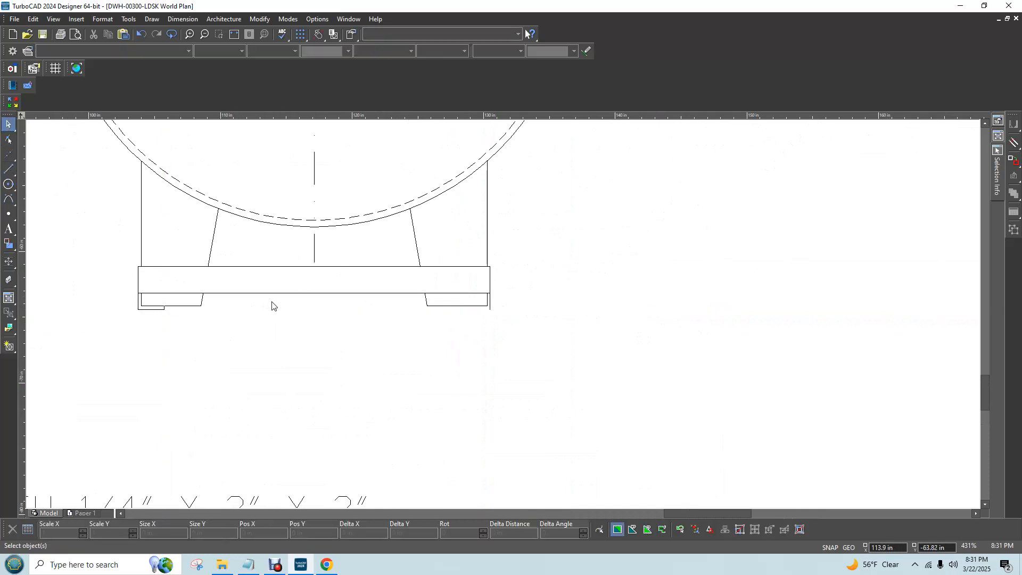
{"action": "left_click", "coordinate": [8, 168]}
{"action": "left_click", "coordinate": [490, 309]}
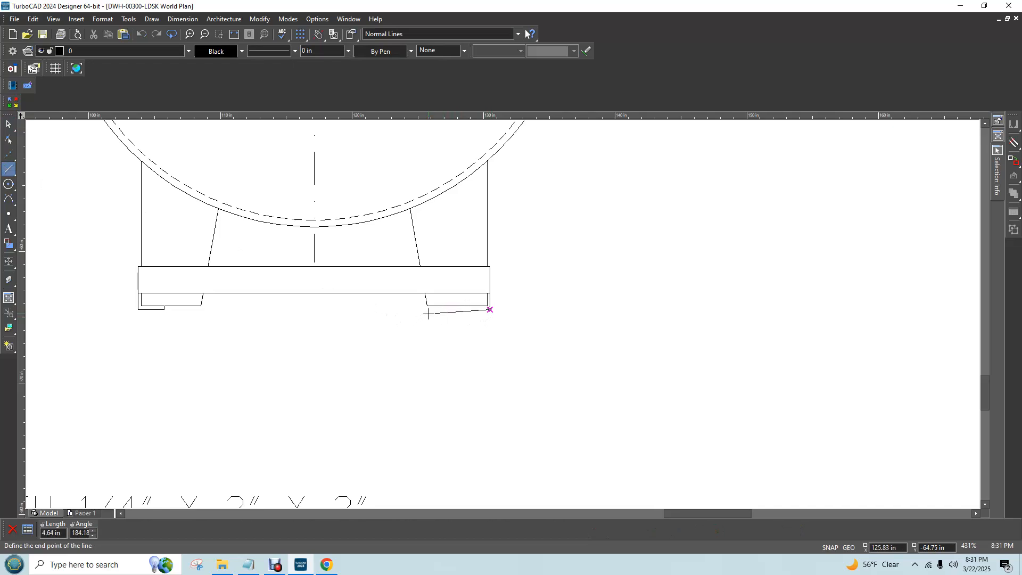
{"action": "key", "text": "Tab"}
{"action": "type", "text": "2"}
{"action": "key", "text": "Tab"}
{"action": "type", "text": "180"}
{"action": "key", "text": "Return"}
Draw a 0.25 in line at 90 degrees from the inner end of the right skid's bottom line up to the leg's bottom edge
{"action": "left_click", "coordinate": [462, 310]}
{"action": "scroll", "coordinate": [463, 308], "scroll_direction": "up", "scroll_amount": 10}
{"action": "scroll", "coordinate": [502, 313], "scroll_direction": "down", "scroll_amount": 5}
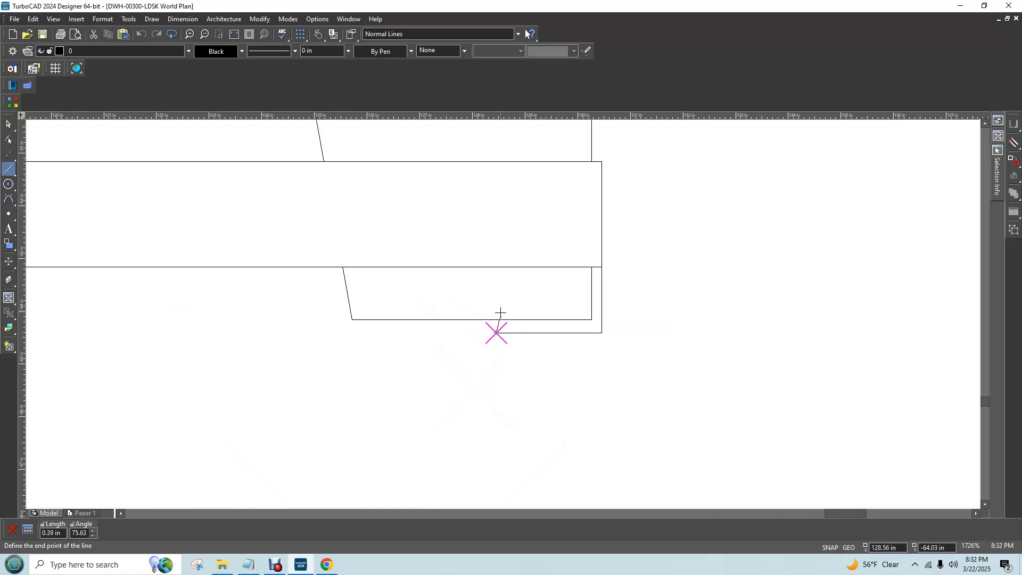
{"action": "type", "text": ".25"}
{"action": "key", "text": "Tab"}
{"action": "type", "text": "1"}
{"action": "type", "text": "90"}
{"action": "key", "text": "Return"}
{"action": "left_click", "coordinate": [8, 123]}
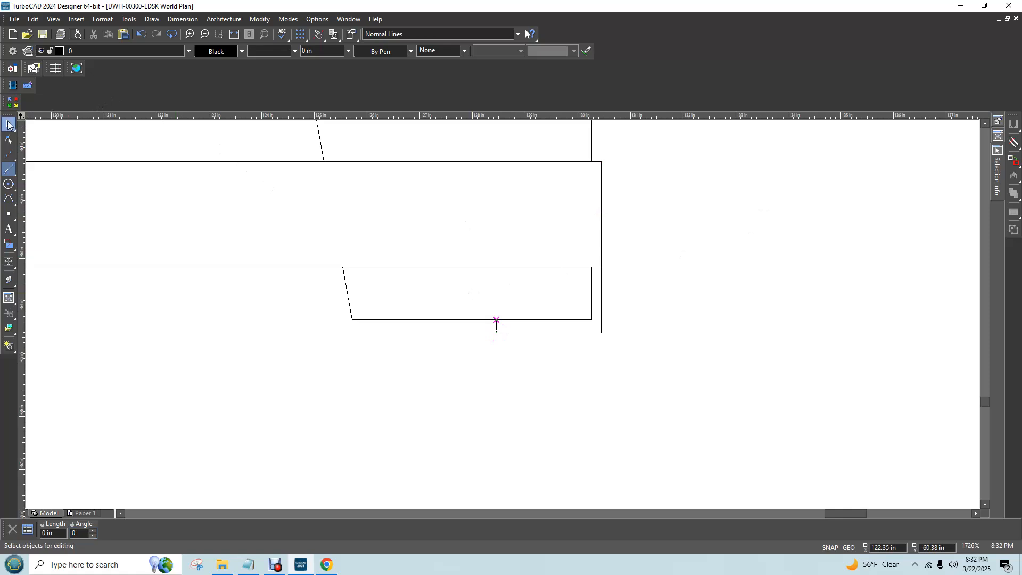
Compare the skid ends in the end view with the 550 gallon tank photos in Chrome, and return to TurboCAD
{"action": "scroll", "coordinate": [496, 315], "scroll_direction": "down", "scroll_amount": 5}
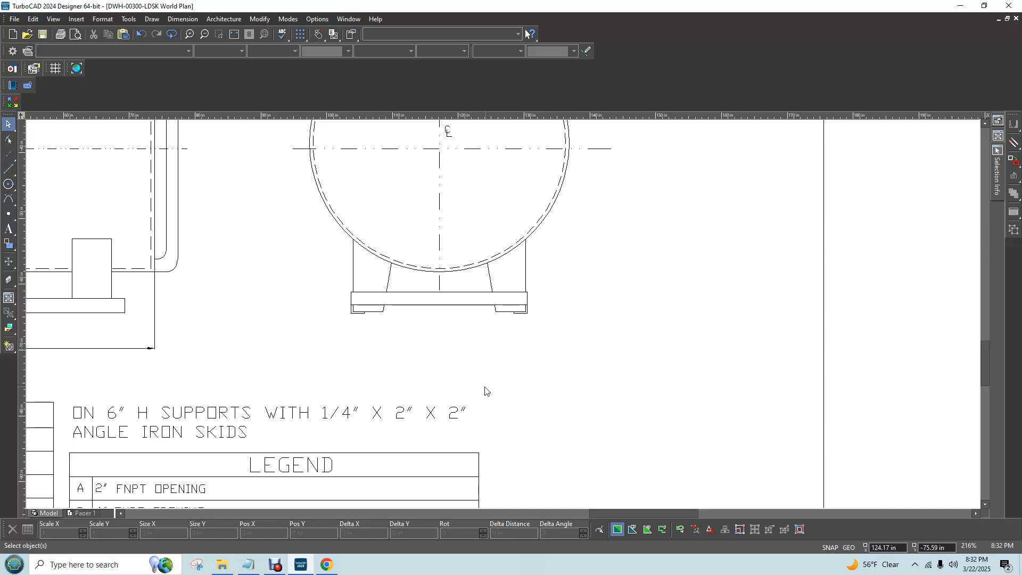
{"action": "left_click", "coordinate": [328, 565]}
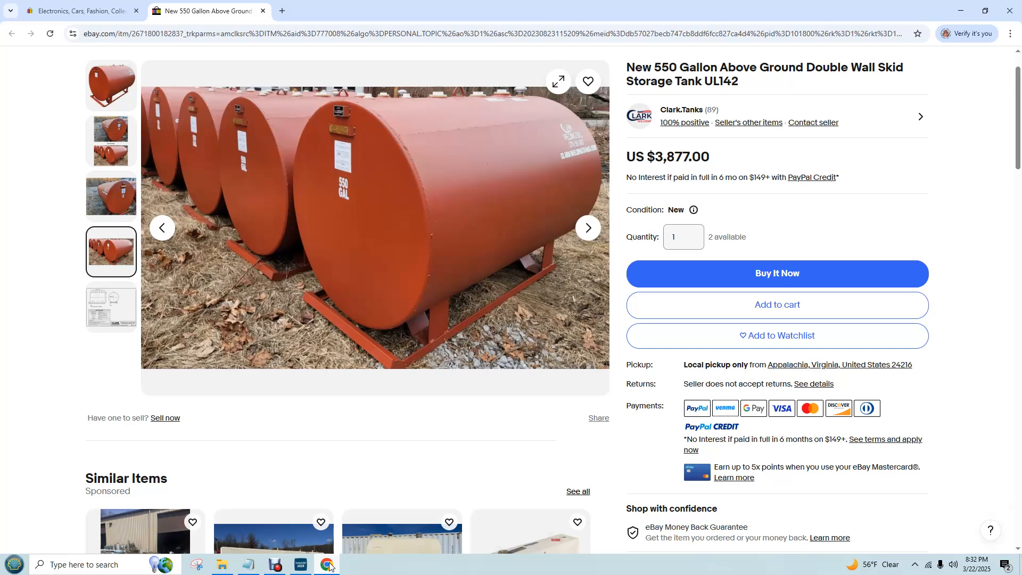
{"action": "left_click", "coordinate": [114, 202]}
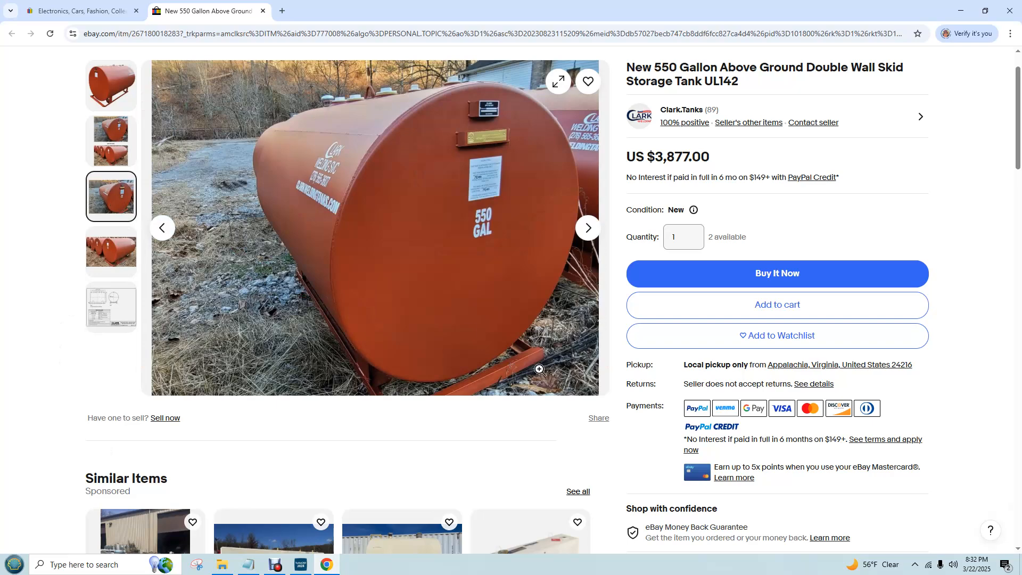
{"action": "left_click", "coordinate": [111, 154]}
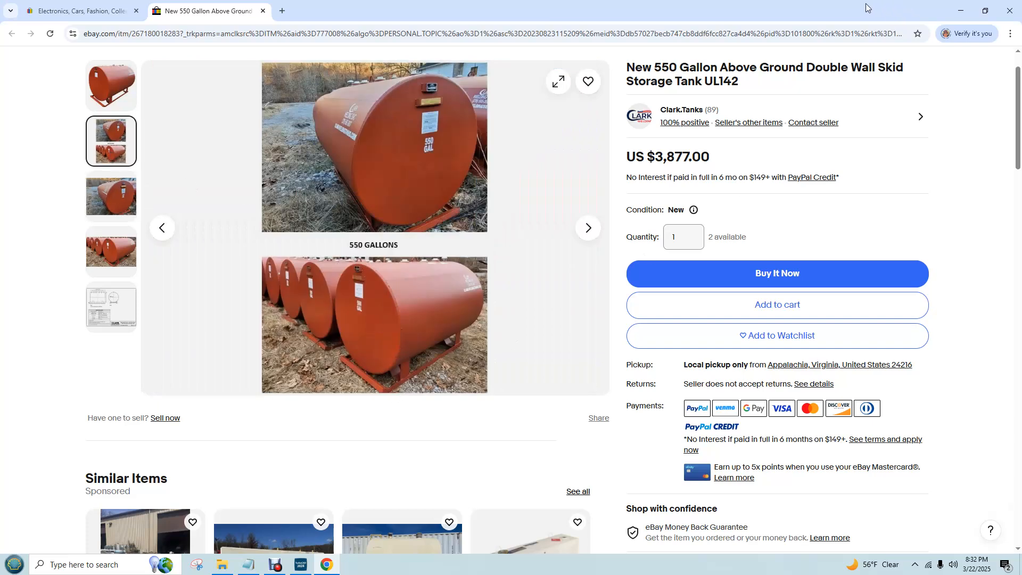
{"action": "left_click_drag", "start_coordinate": [866, 4], "coordinate": [1021, 45]}
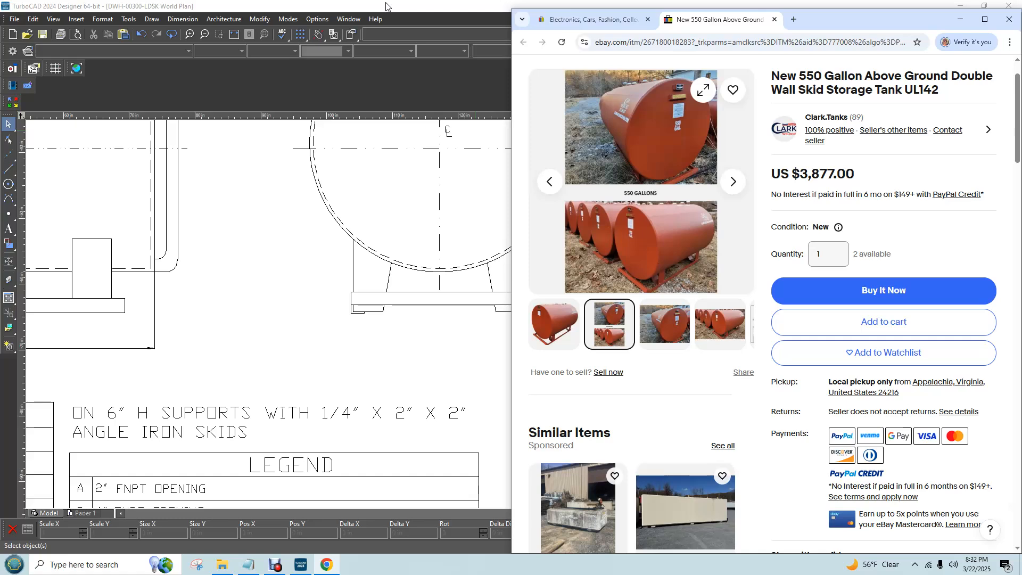
{"action": "left_click", "coordinate": [961, 19]}
Draw a 2 x 1.25 in rectangle over each skid, from its lower inner corner to the crossbar's lower outer corner
{"action": "scroll", "coordinate": [504, 318], "scroll_direction": "up", "scroll_amount": 3}
{"action": "scroll", "coordinate": [505, 318], "scroll_direction": "up", "scroll_amount": 2}
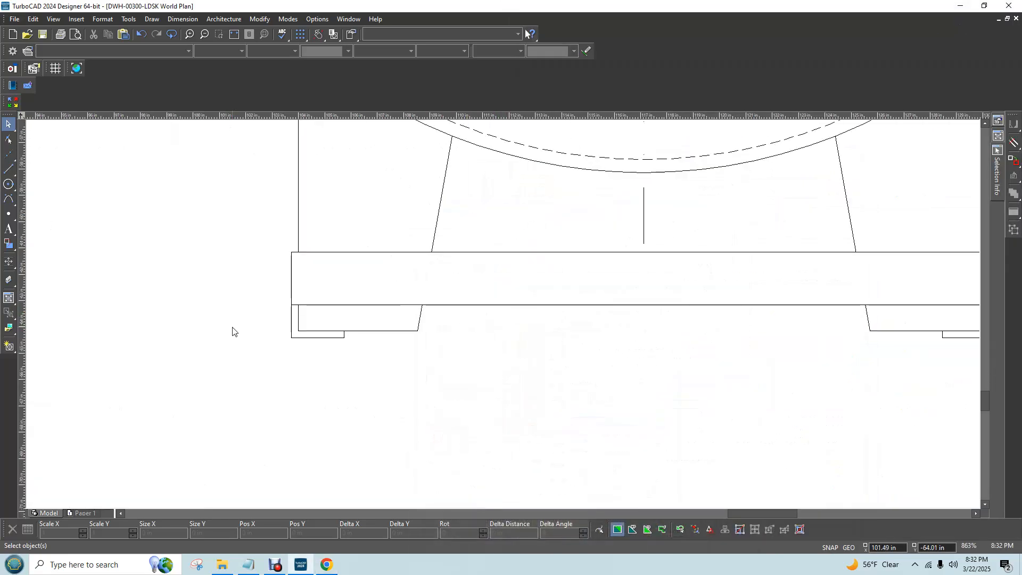
{"action": "left_click", "coordinate": [152, 19]}
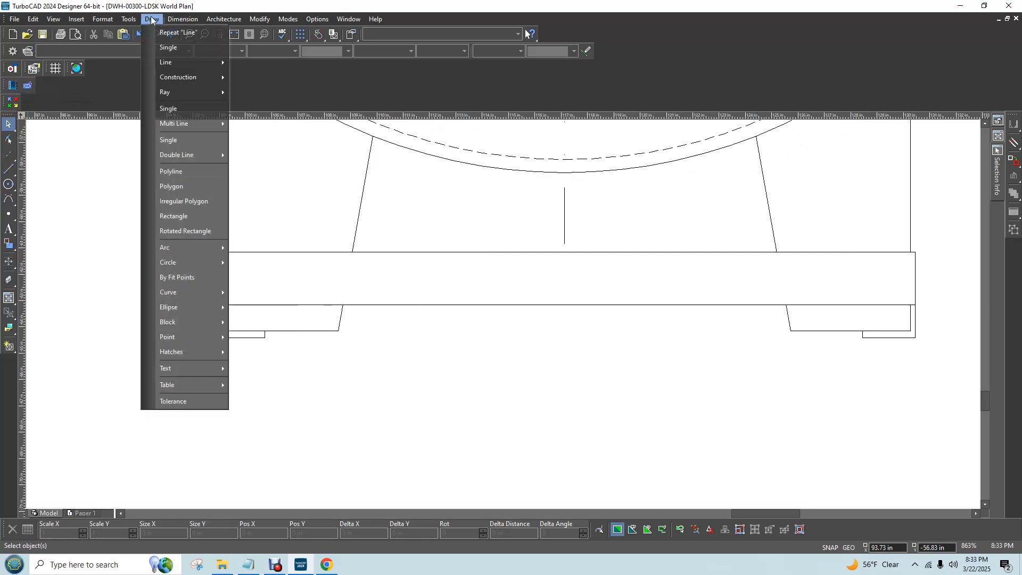
{"action": "left_click", "coordinate": [184, 216]}
{"action": "left_click", "coordinate": [265, 337]}
{"action": "left_click", "coordinate": [211, 304]}
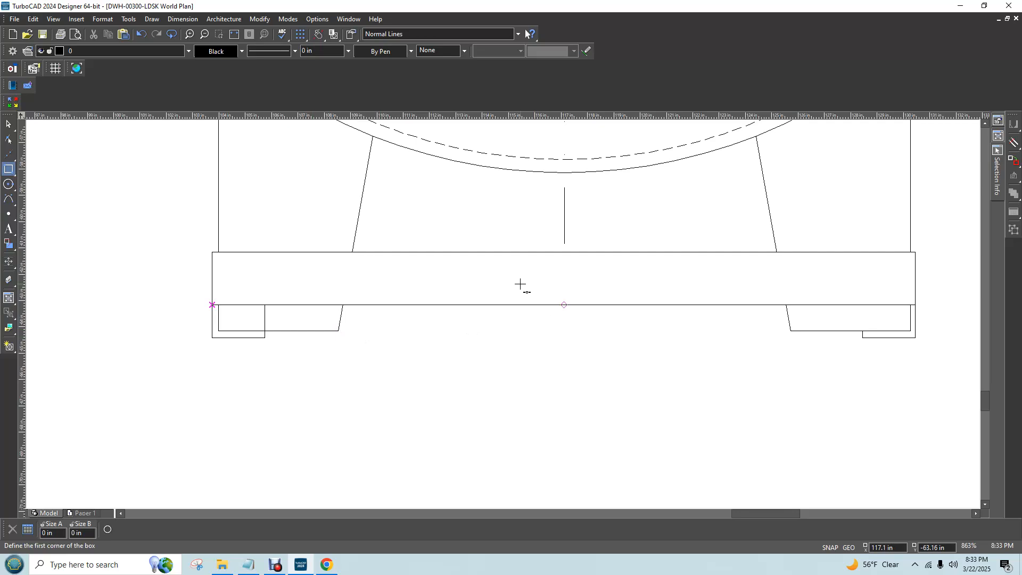
{"action": "left_click", "coordinate": [862, 338]}
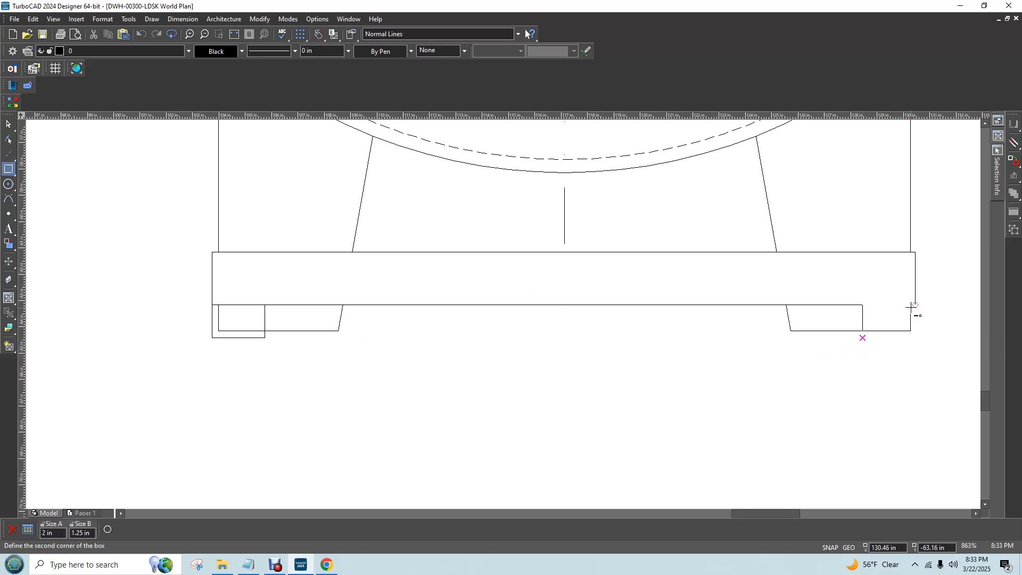
{"action": "left_click", "coordinate": [915, 305]}
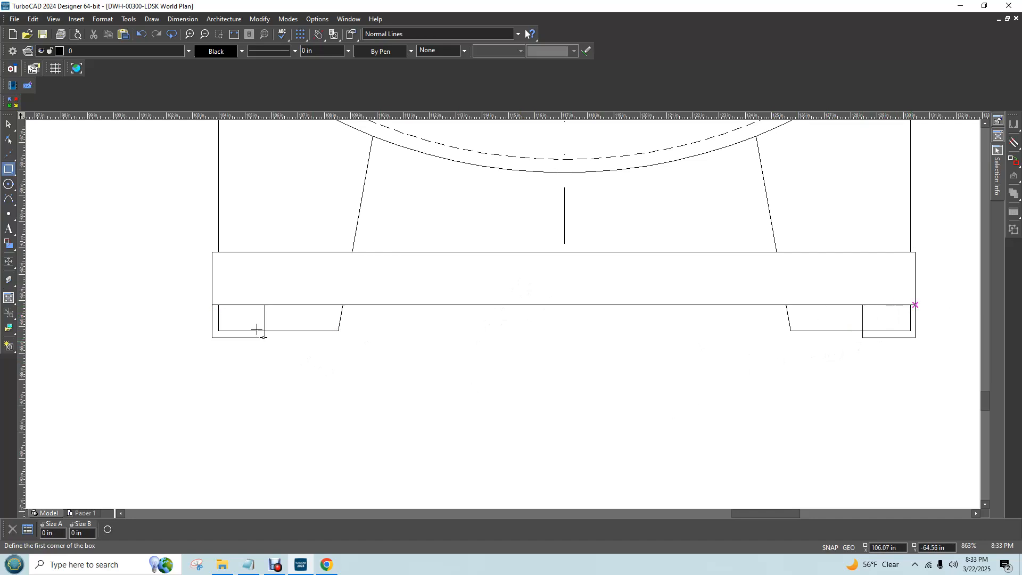
{"action": "left_click", "coordinate": [8, 125]}
{"action": "scroll", "coordinate": [221, 328], "scroll_direction": "up", "scroll_amount": 1}
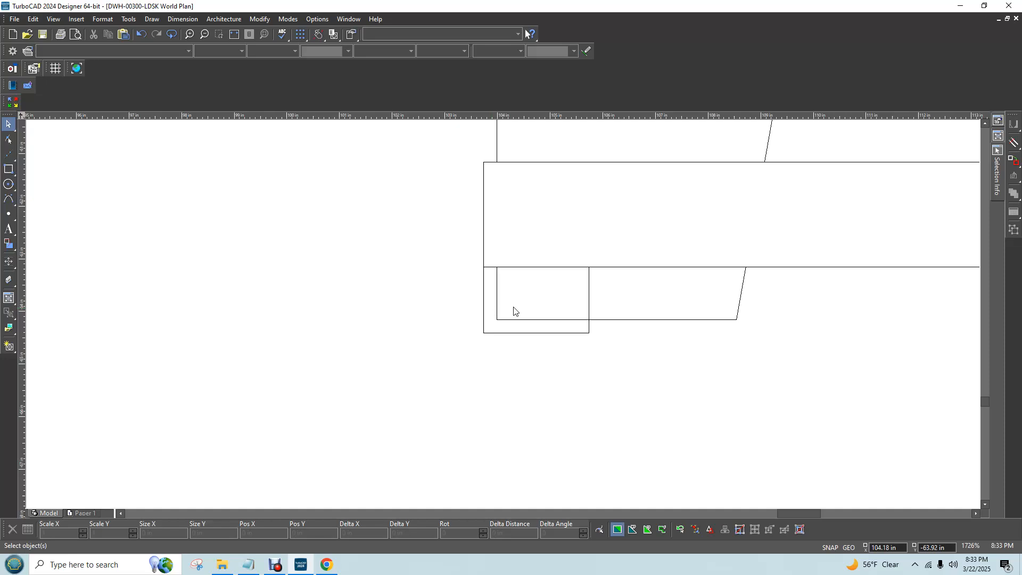
{"action": "right_click", "coordinate": [484, 298]}
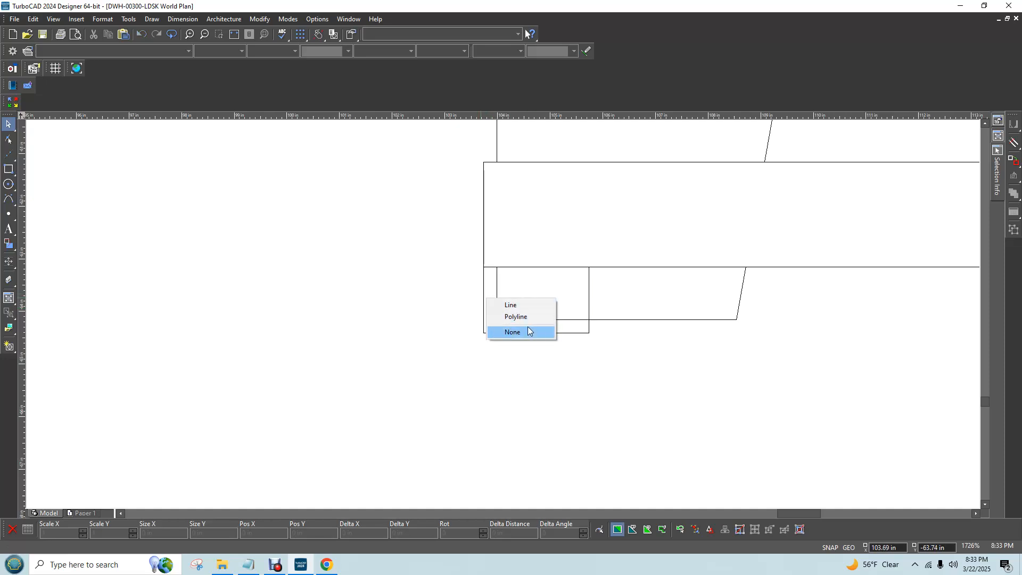
{"action": "left_click", "coordinate": [524, 305]}
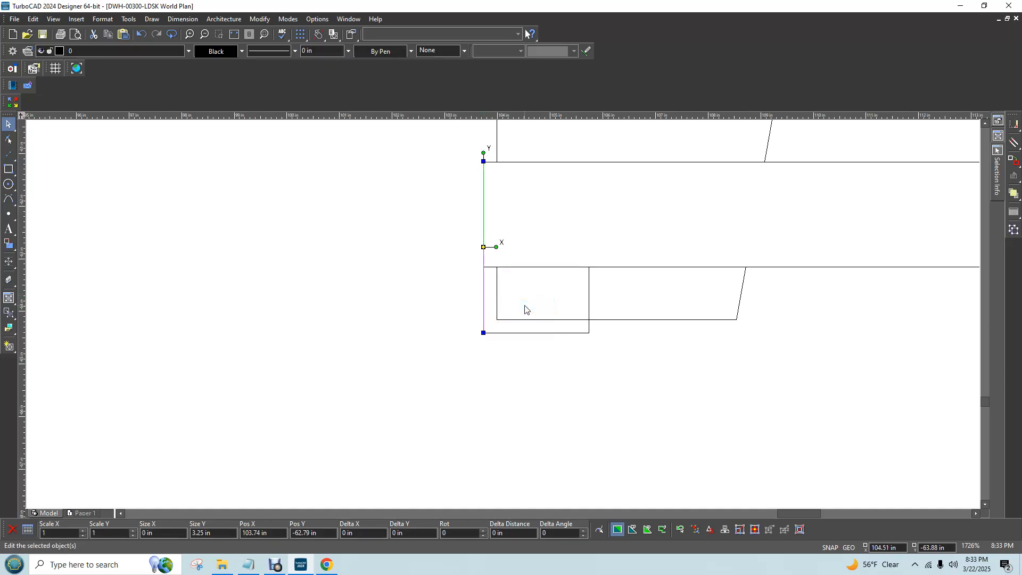
{"action": "left_click", "coordinate": [605, 421]}
{"action": "right_click", "coordinate": [485, 316]}
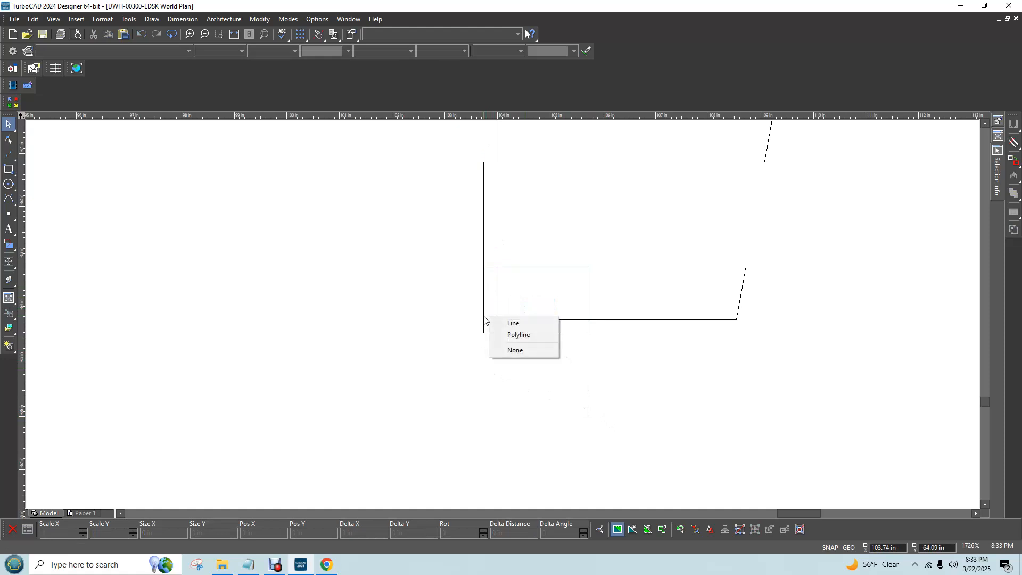
{"action": "left_click", "coordinate": [643, 375]}
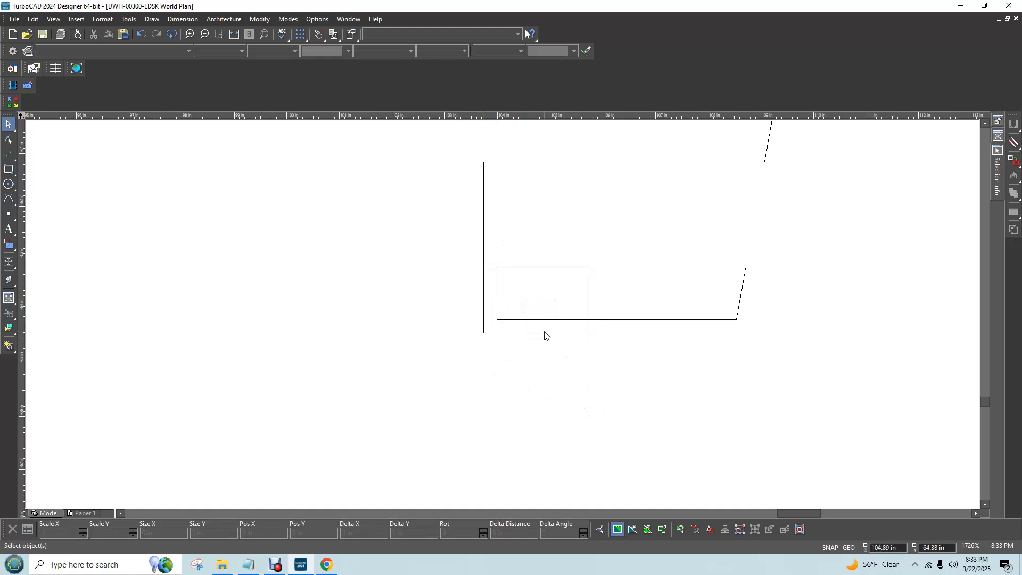
Delete the short vertical line overlapping the left skid rectangle's inner edge, and check the line along its outer edge
{"action": "right_click", "coordinate": [589, 333]}
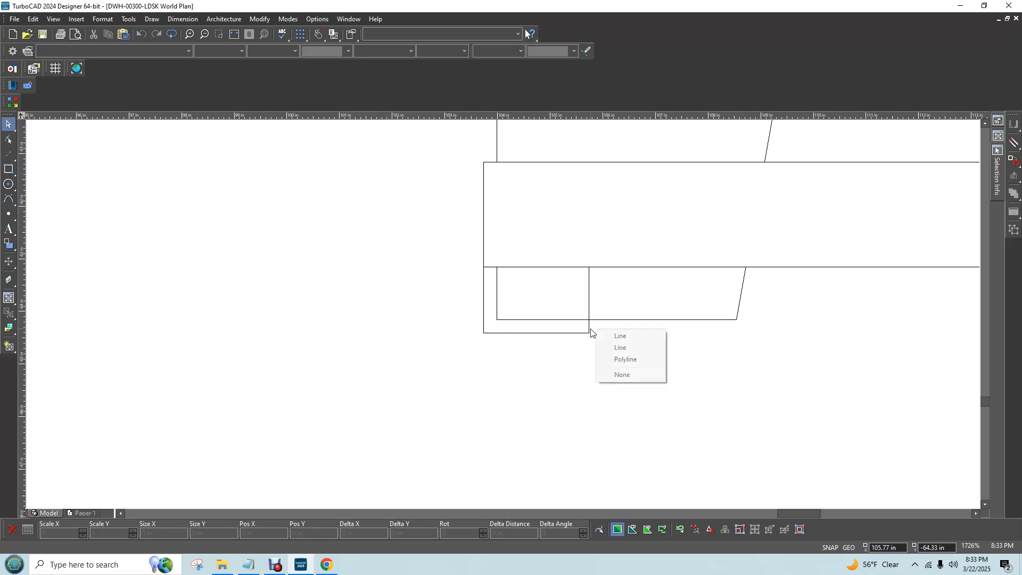
{"action": "left_click", "coordinate": [619, 347]}
{"action": "key", "text": "Delete"}
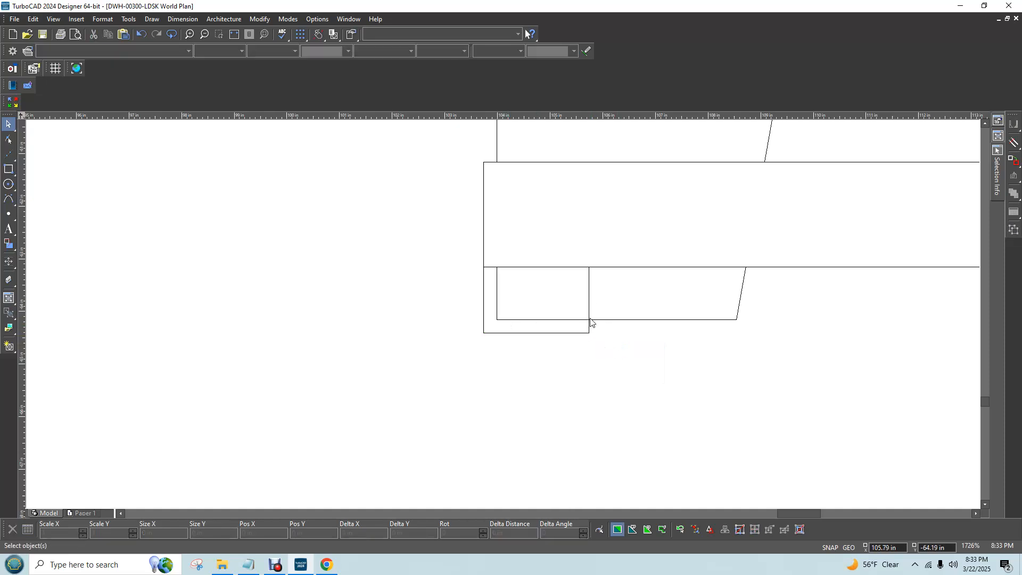
{"action": "left_click", "coordinate": [590, 329]}
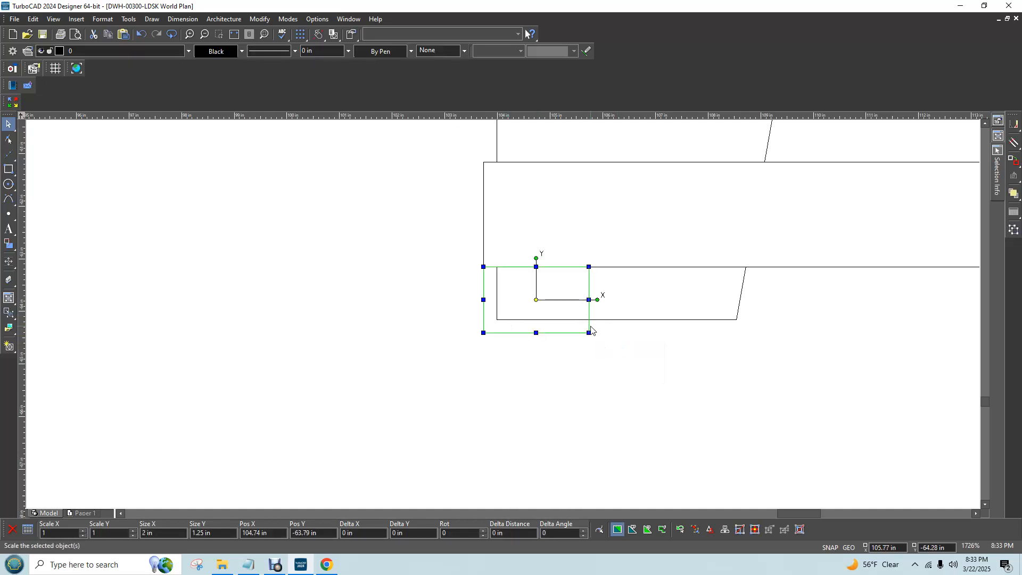
{"action": "left_click", "coordinate": [649, 361]}
{"action": "right_click", "coordinate": [484, 299]}
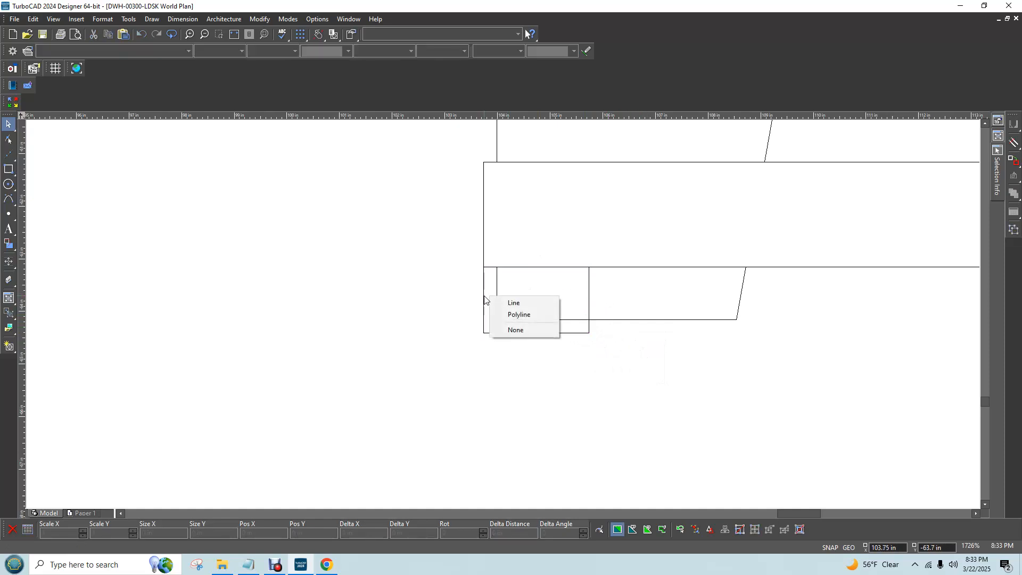
{"action": "left_click", "coordinate": [514, 308]}
{"action": "left_click", "coordinate": [570, 399]}
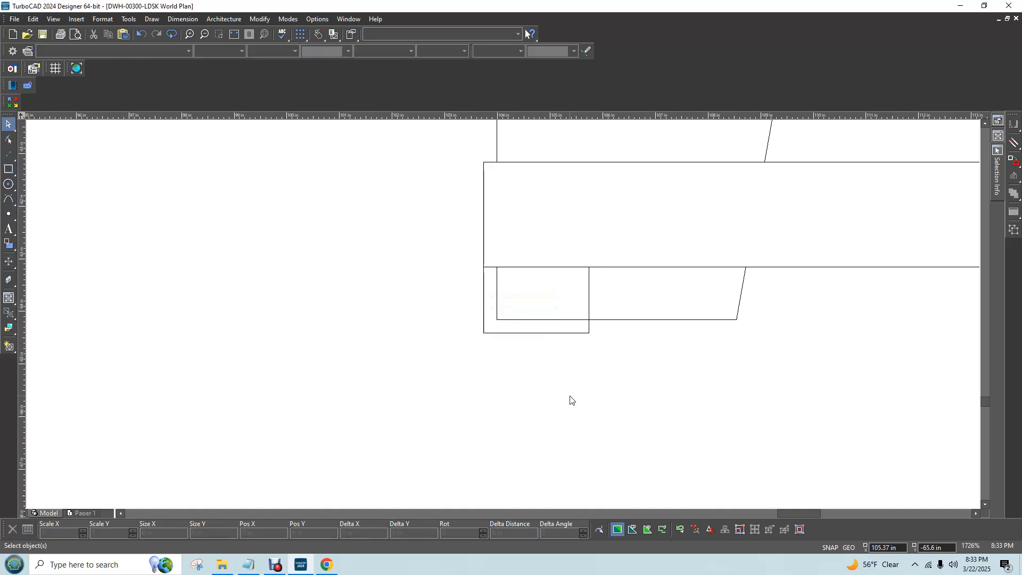
Delete the outer vertical skid line that overlaps the right skid rectangle and the crossbar's end
{"action": "scroll", "coordinate": [506, 318], "scroll_direction": "down", "scroll_amount": 3}
{"action": "scroll", "coordinate": [877, 346], "scroll_direction": "down", "scroll_amount": 1}
{"action": "scroll", "coordinate": [390, 306], "scroll_direction": "up", "scroll_amount": 1}
{"action": "scroll", "coordinate": [910, 344], "scroll_direction": "up", "scroll_amount": 1}
{"action": "scroll", "coordinate": [498, 255], "scroll_direction": "down", "scroll_amount": 2}
{"action": "scroll", "coordinate": [542, 286], "scroll_direction": "up", "scroll_amount": 1}
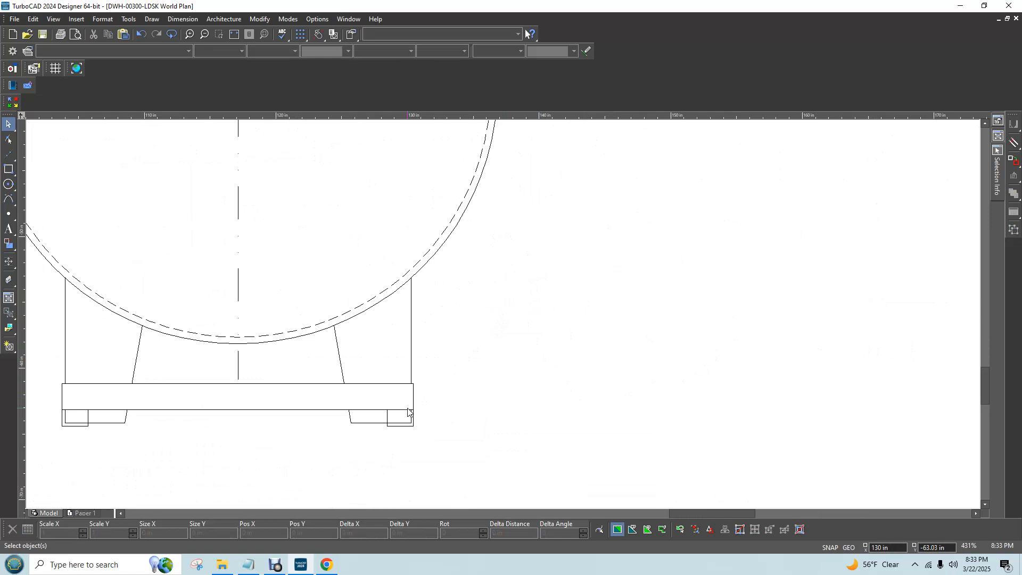
{"action": "scroll", "coordinate": [411, 416], "scroll_direction": "up", "scroll_amount": 1}
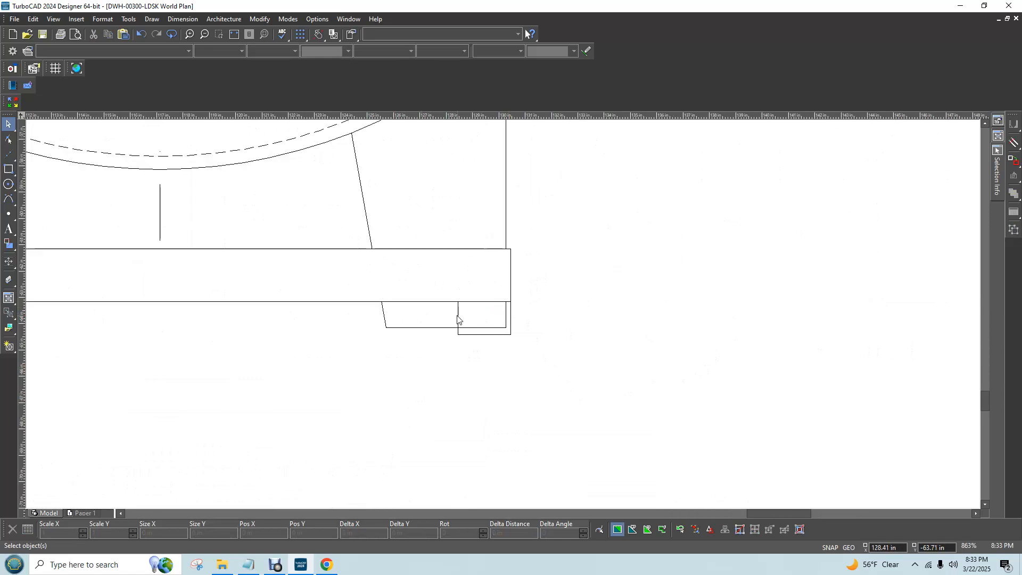
{"action": "scroll", "coordinate": [386, 312], "scroll_direction": "down", "scroll_amount": 2}
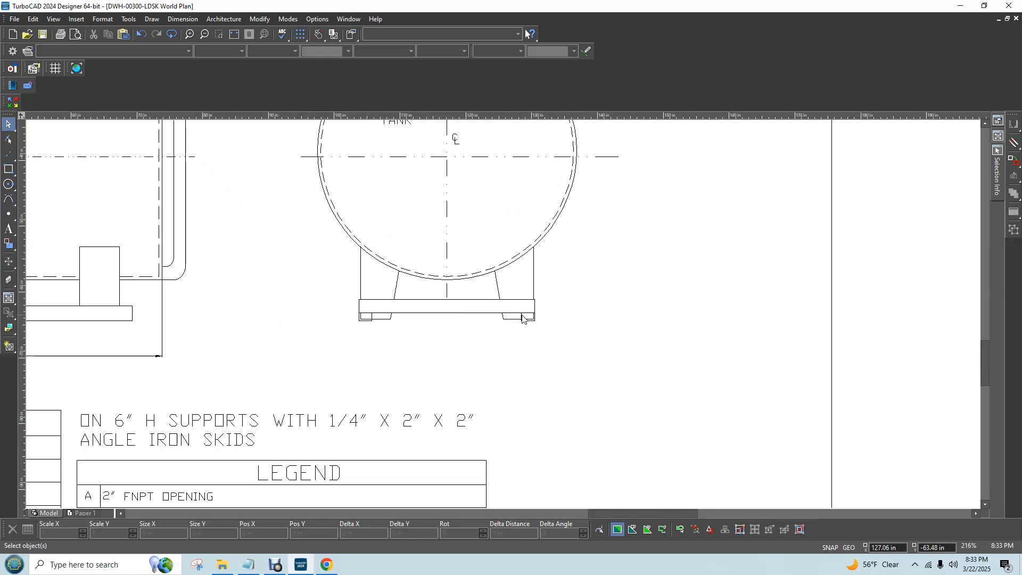
{"action": "scroll", "coordinate": [515, 319], "scroll_direction": "up", "scroll_amount": 2}
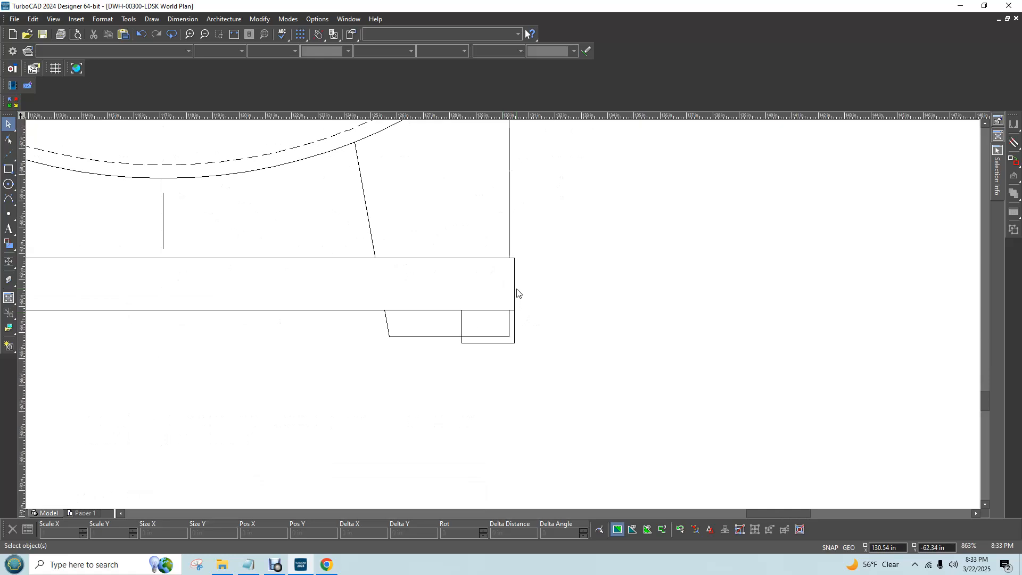
{"action": "left_click", "coordinate": [515, 292]}
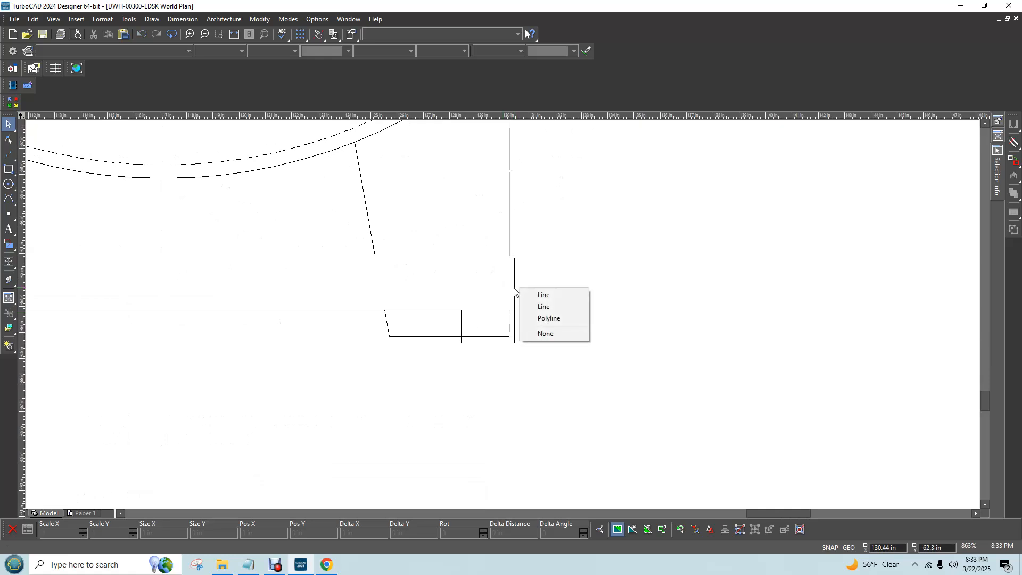
{"action": "left_click", "coordinate": [546, 308]}
{"action": "key", "text": "Delete"}
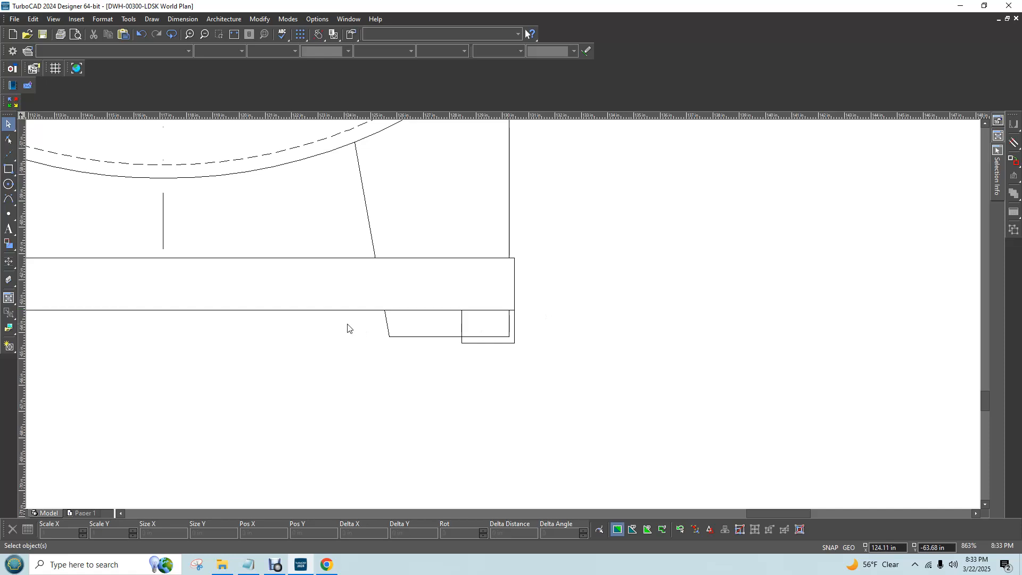
{"action": "left_click", "coordinate": [515, 326]}
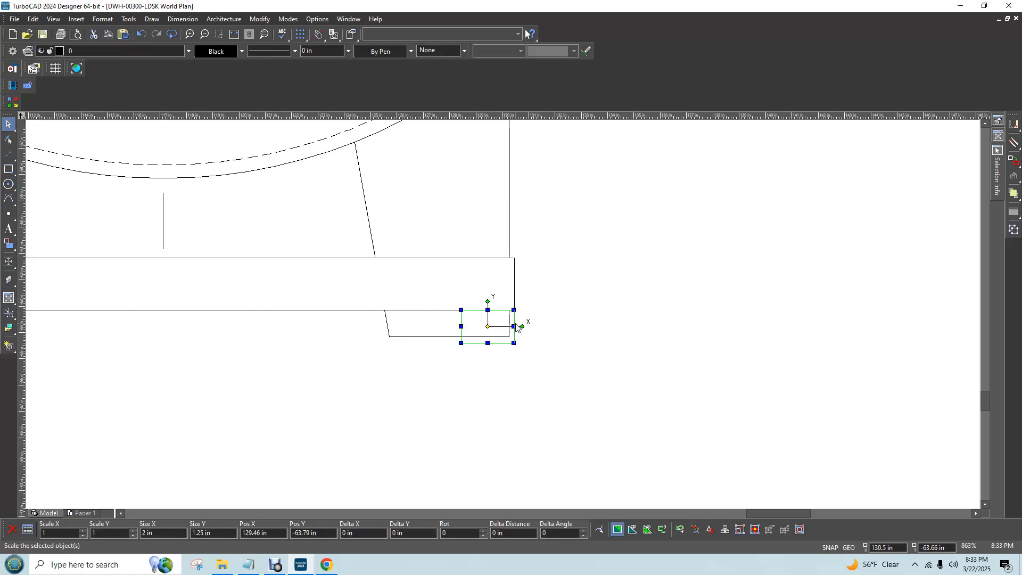
{"action": "left_click", "coordinate": [573, 334]}
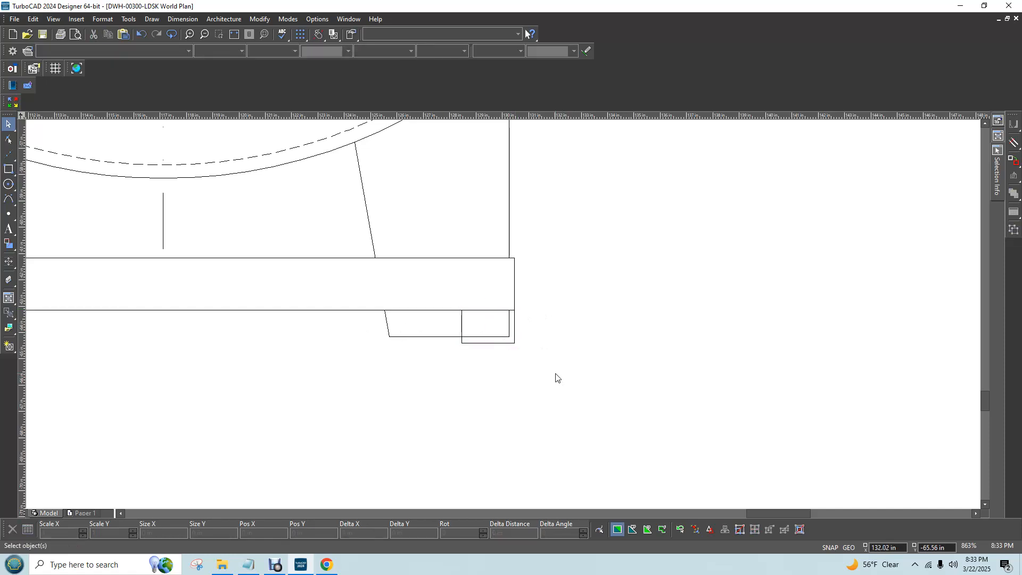
Fill the rectangles at both skids in the end view with a Solid brush in White over the leg lines
{"action": "left_click", "coordinate": [487, 344]}
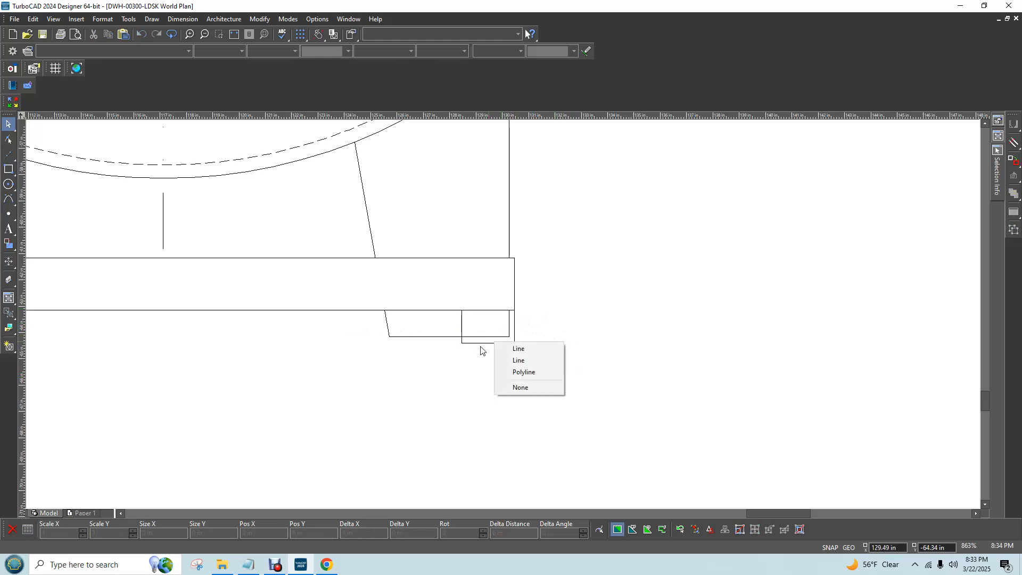
{"action": "left_click", "coordinate": [525, 372]}
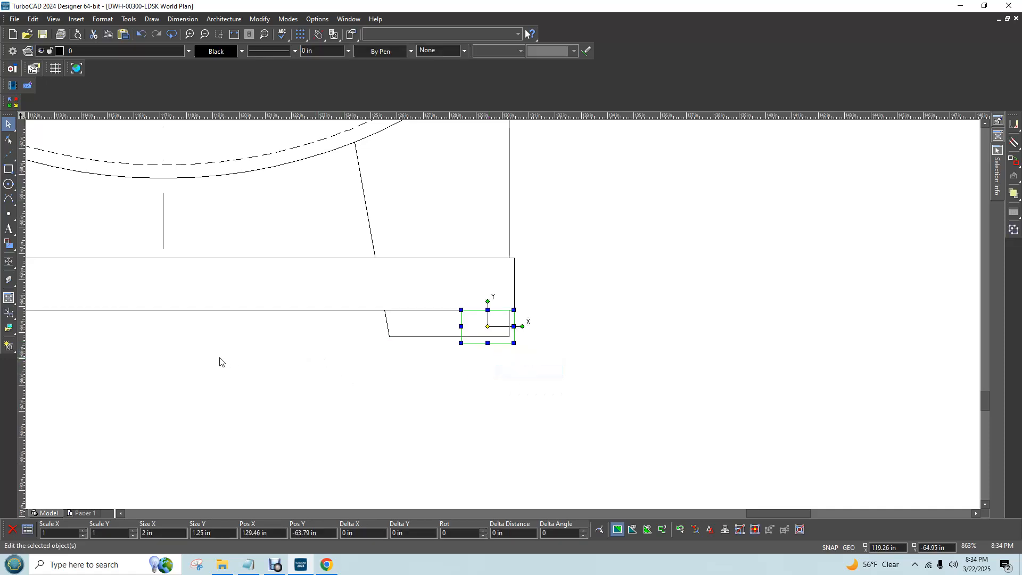
{"action": "scroll", "coordinate": [220, 357], "scroll_direction": "down", "scroll_amount": 2}
{"action": "scroll", "coordinate": [456, 304], "scroll_direction": "up", "scroll_amount": 4}
{"action": "scroll", "coordinate": [502, 317], "scroll_direction": "down", "scroll_amount": 1}
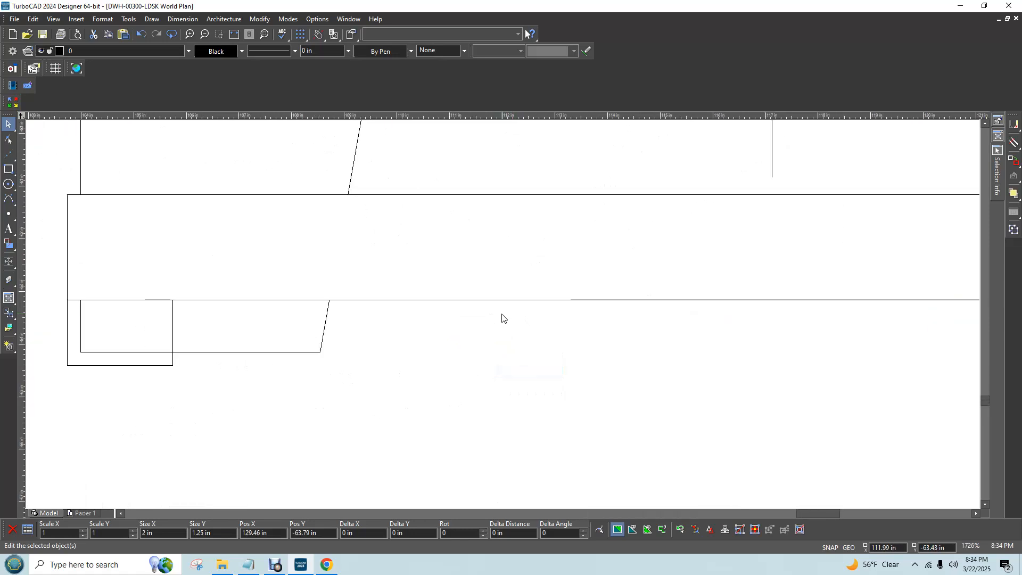
{"action": "left_click", "coordinate": [150, 366]}
{"action": "left_click", "coordinate": [179, 383]}
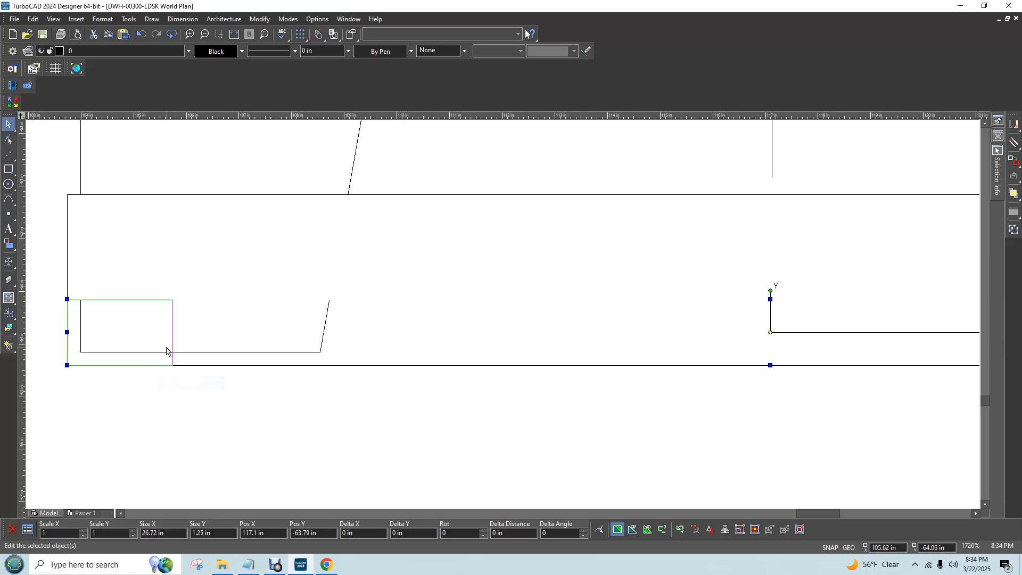
{"action": "right_click", "coordinate": [166, 351]}
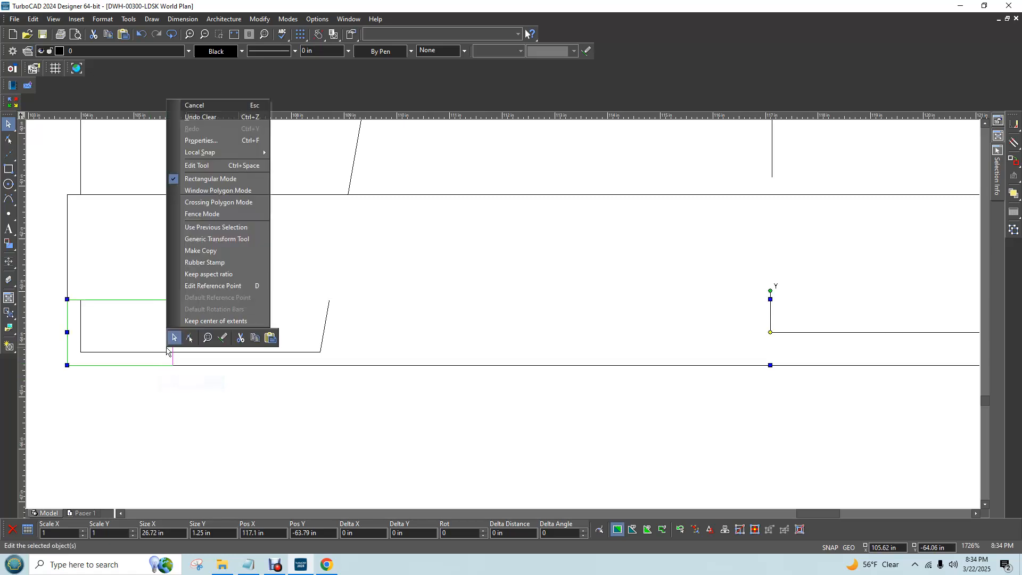
{"action": "left_click", "coordinate": [242, 142]}
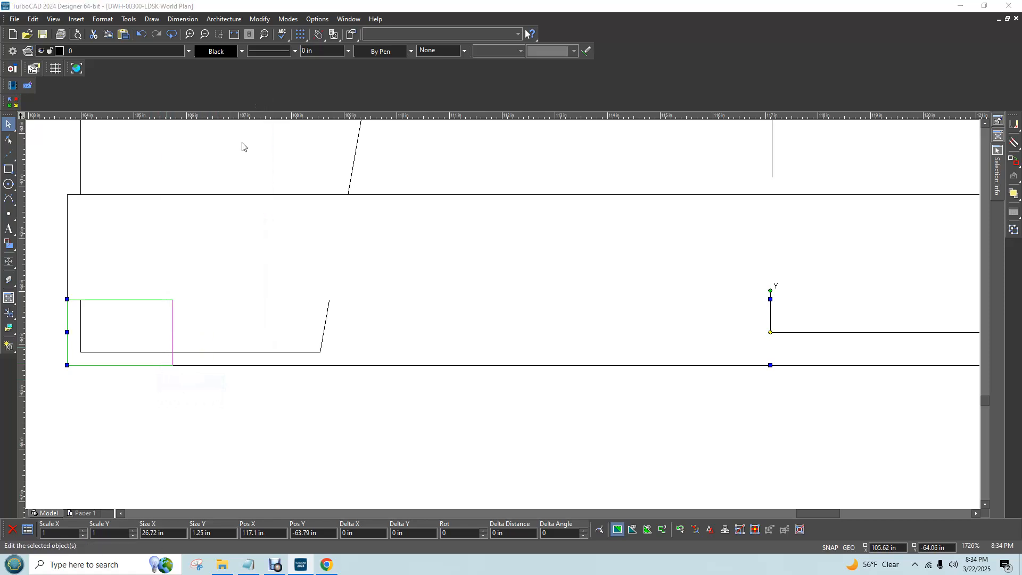
{"action": "left_click", "coordinate": [371, 187]}
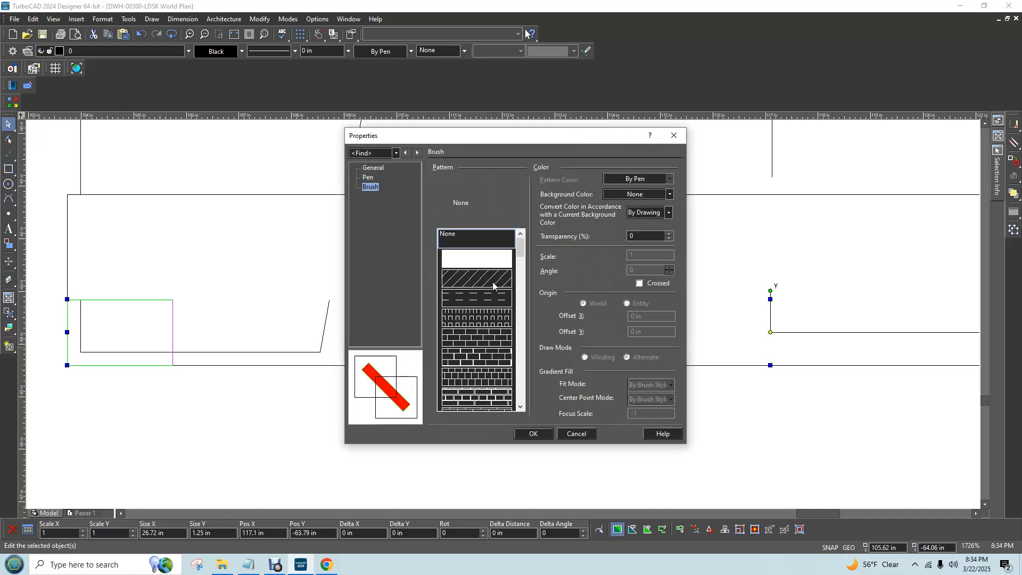
{"action": "left_click", "coordinate": [669, 179]}
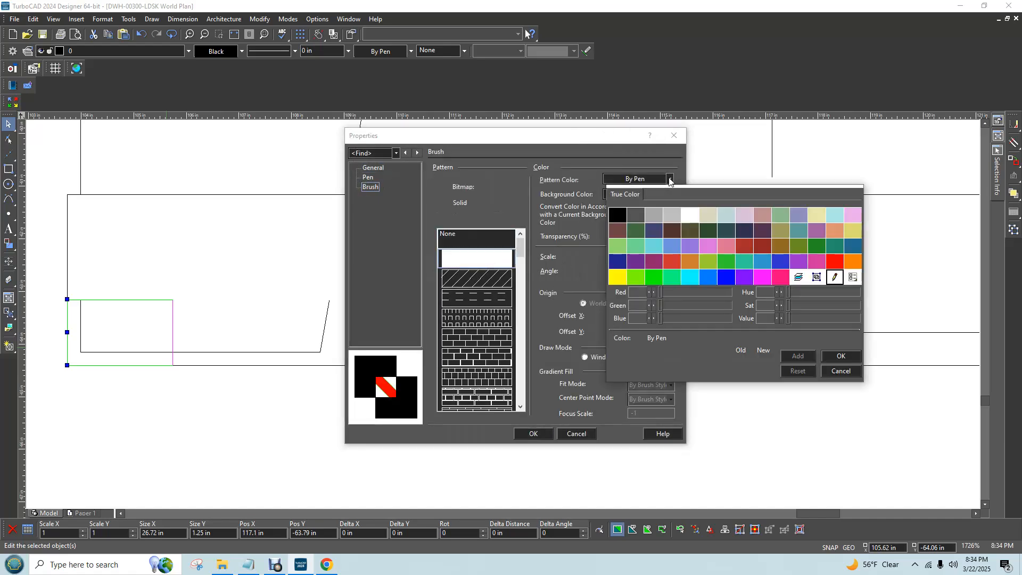
{"action": "left_click", "coordinate": [687, 217]}
{"action": "left_click", "coordinate": [667, 194]}
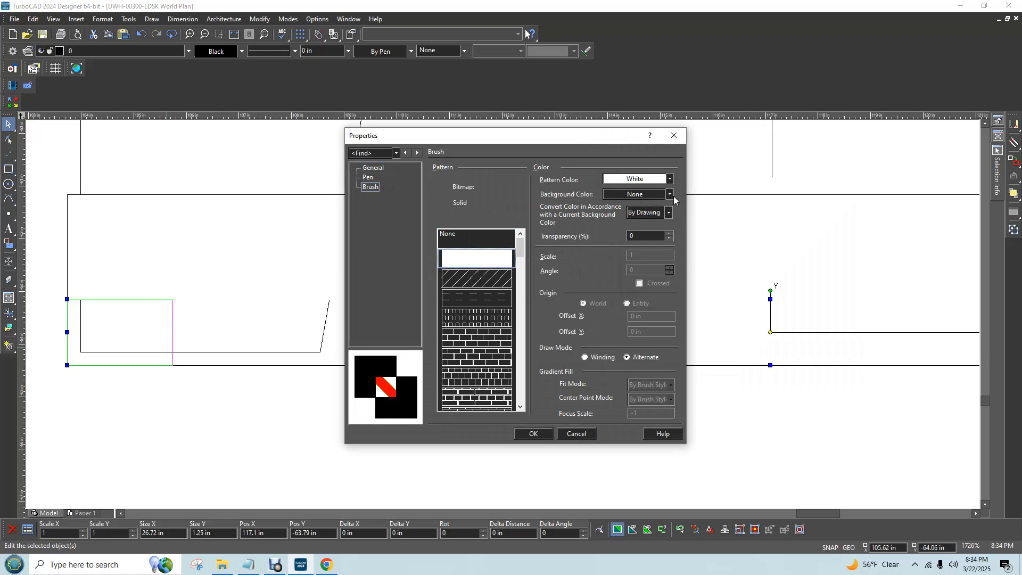
{"action": "left_click", "coordinate": [689, 232]}
{"action": "left_click", "coordinate": [669, 212]}
{"action": "left_click", "coordinate": [533, 434]}
{"action": "left_click", "coordinate": [492, 458]}
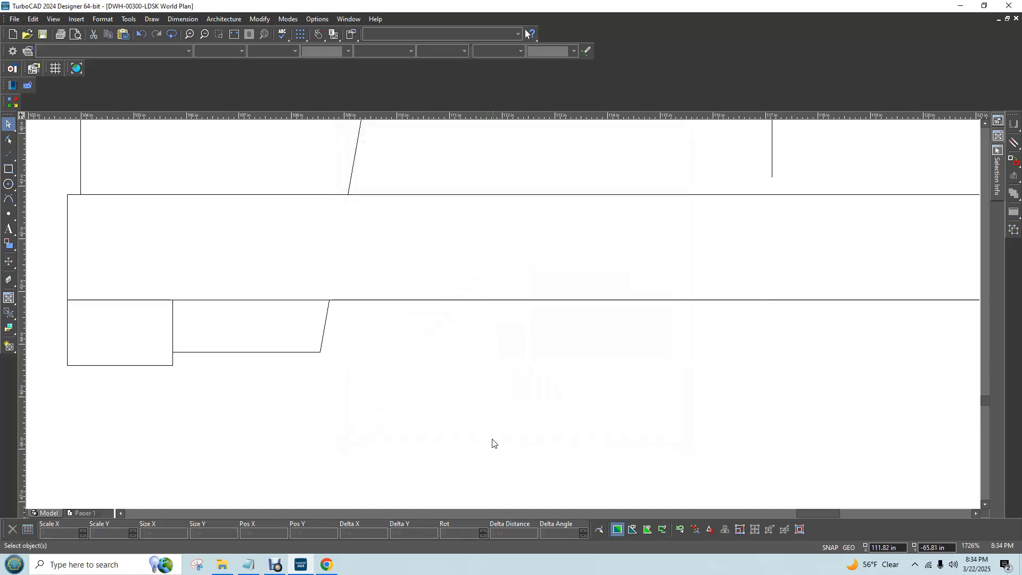
Close the Chrome window with the 550 gallon tank photos and save the drawing
{"action": "scroll", "coordinate": [497, 429], "scroll_direction": "down", "scroll_amount": 10}
{"action": "scroll", "coordinate": [519, 306], "scroll_direction": "up", "scroll_amount": 5}
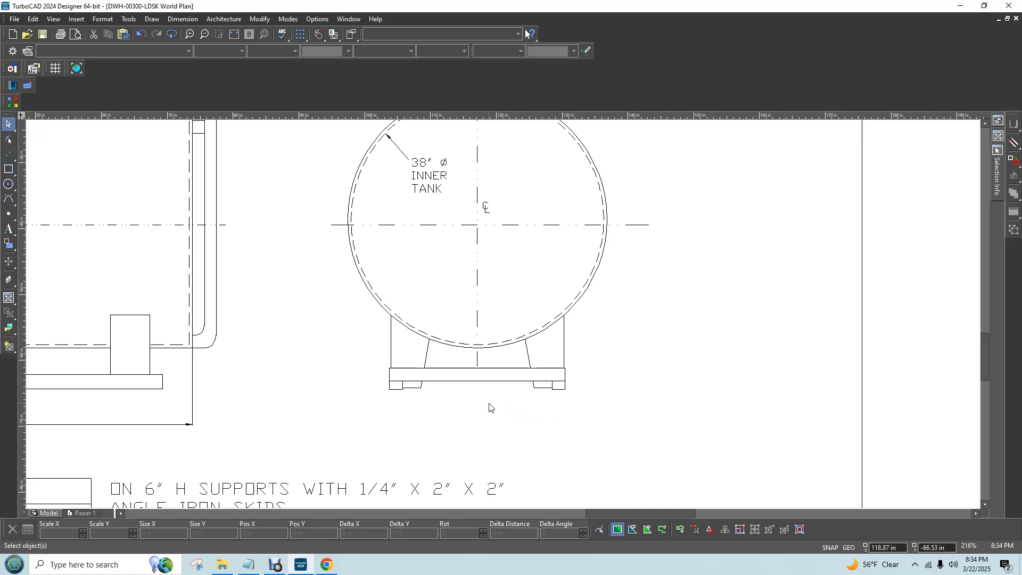
{"action": "scroll", "coordinate": [489, 405], "scroll_direction": "down", "scroll_amount": 3}
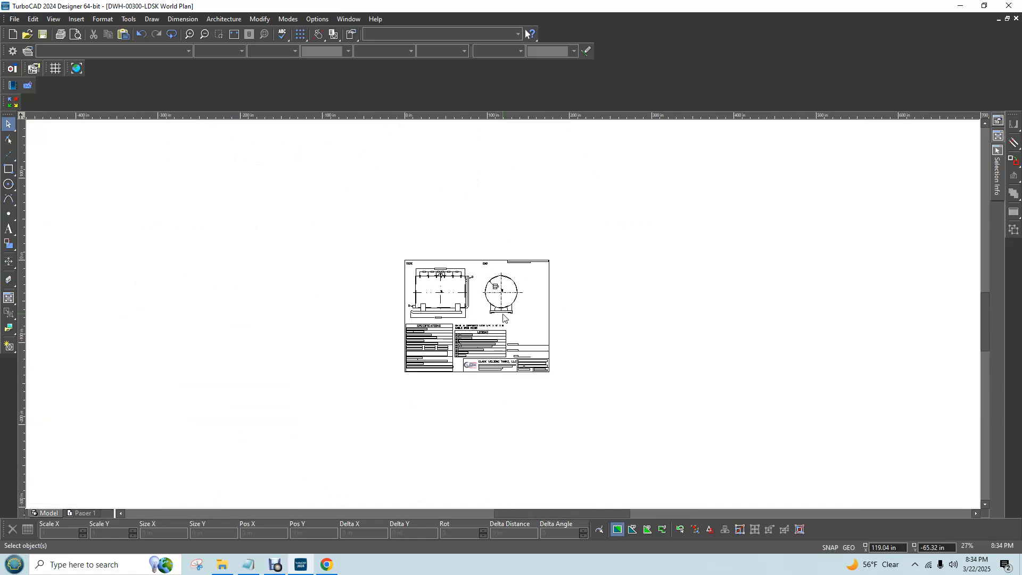
{"action": "scroll", "coordinate": [504, 317], "scroll_direction": "up", "scroll_amount": 2}
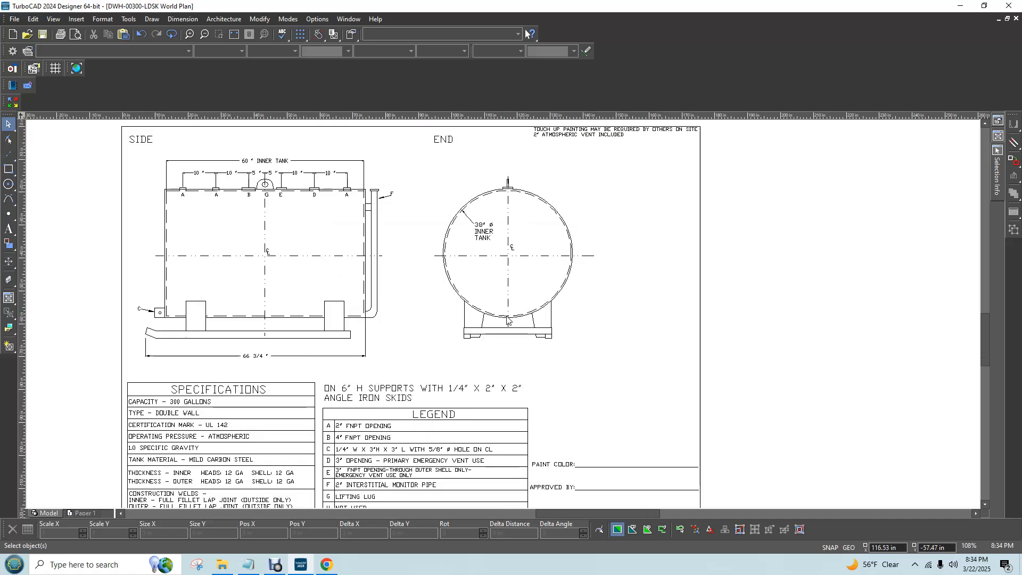
{"action": "left_click", "coordinate": [326, 564]}
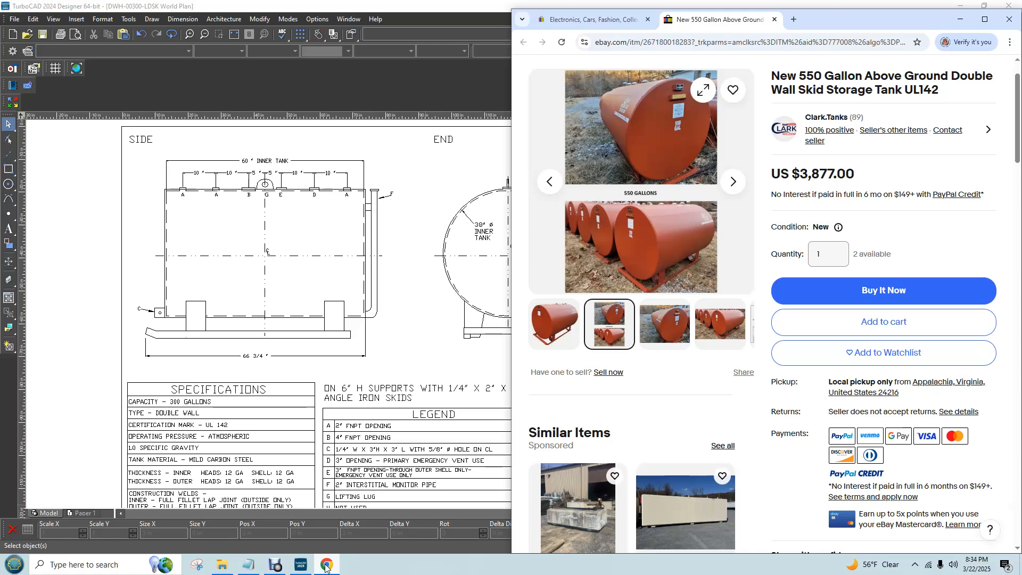
{"action": "left_click", "coordinate": [1009, 23]}
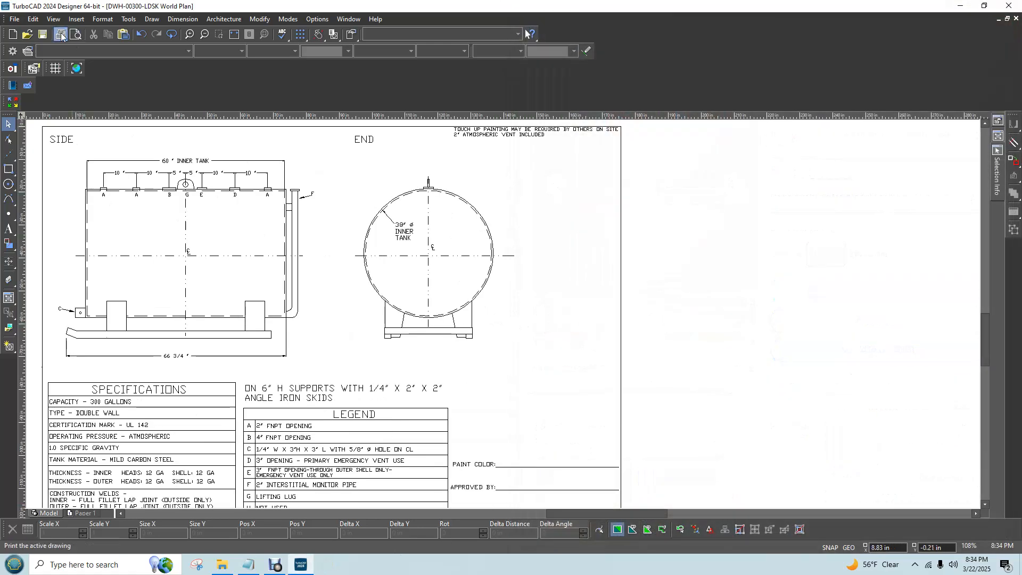
{"action": "left_click", "coordinate": [43, 34]}
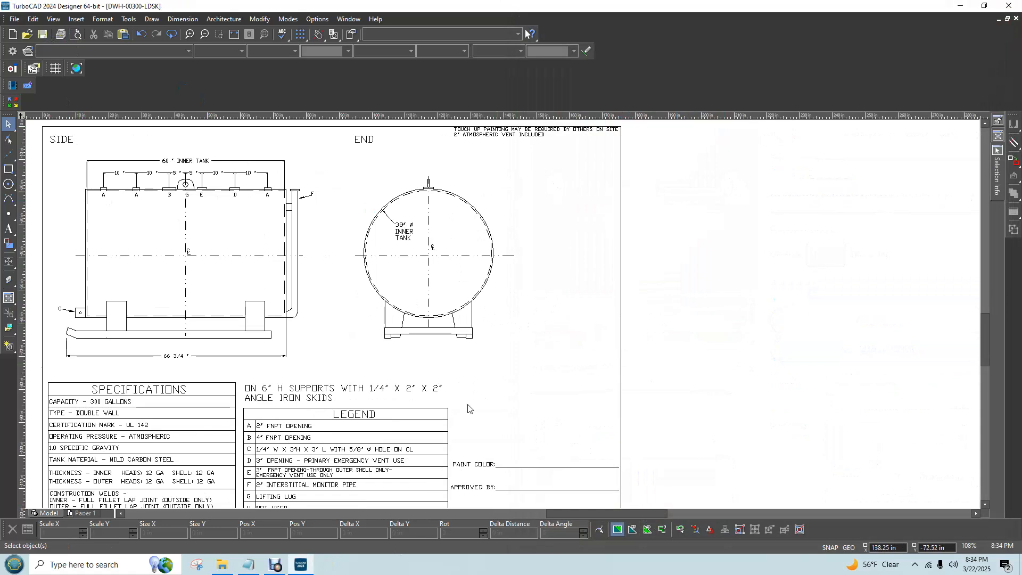
{"action": "scroll", "coordinate": [468, 408], "scroll_direction": "up", "scroll_amount": 1}
{"action": "left_click", "coordinate": [277, 566]}
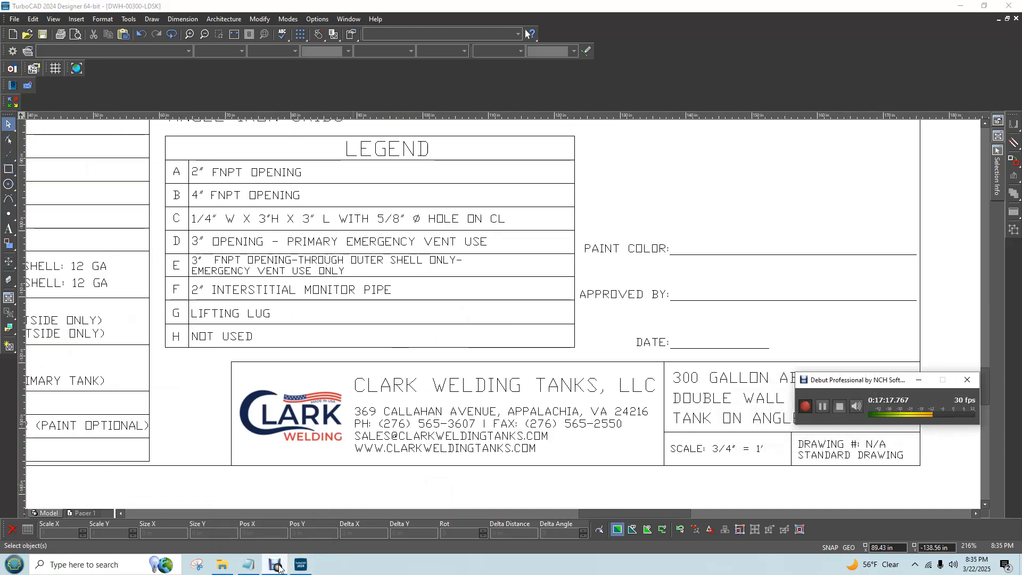
{"action": "left_click", "coordinate": [279, 567]}
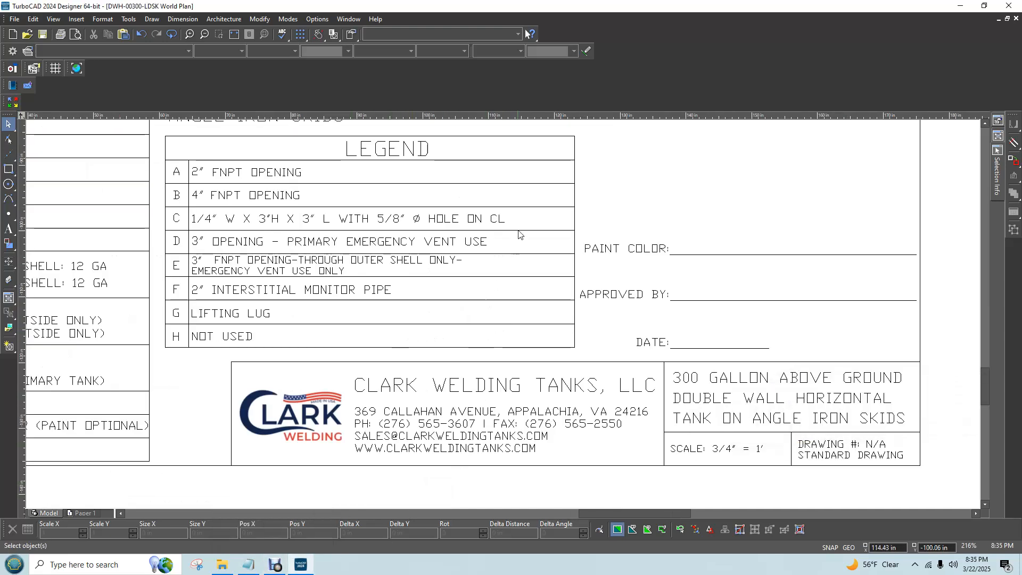
Draw a 26.72 in horizontal line in the end view, joining the lower outer corners of the two skid rectangles
{"action": "scroll", "coordinate": [505, 317], "scroll_direction": "down", "scroll_amount": 3}
{"action": "scroll", "coordinate": [505, 318], "scroll_direction": "up", "scroll_amount": 3}
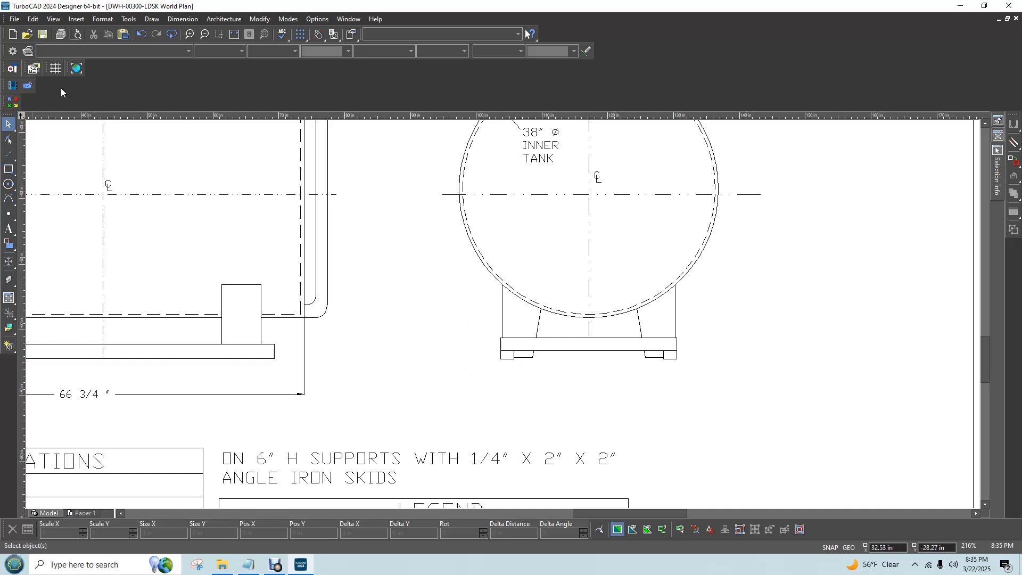
{"action": "left_click", "coordinate": [151, 20]}
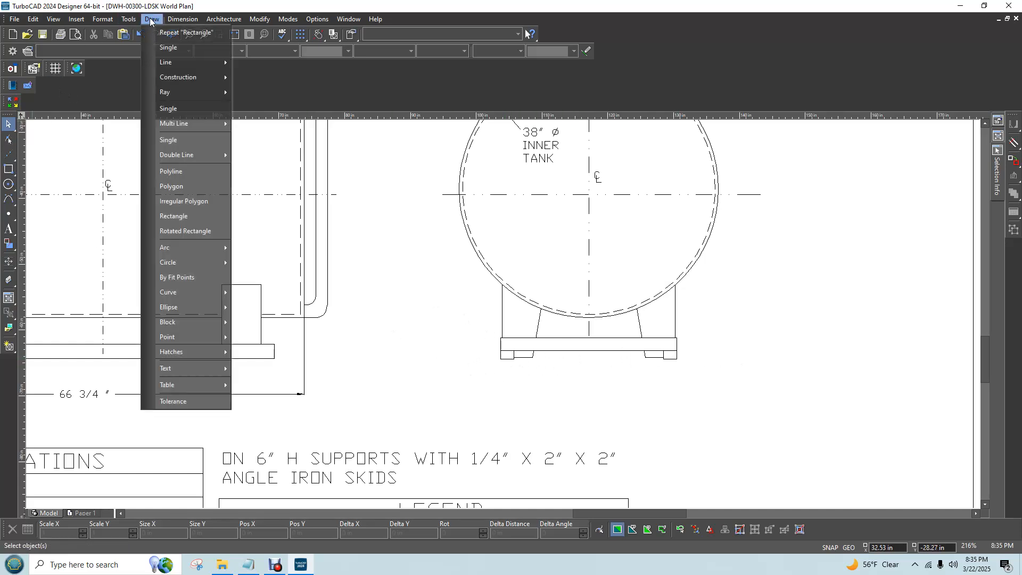
{"action": "left_click", "coordinate": [170, 47]}
{"action": "scroll", "coordinate": [516, 365], "scroll_direction": "up", "scroll_amount": 3}
{"action": "scroll", "coordinate": [665, 449], "scroll_direction": "down", "scroll_amount": 6}
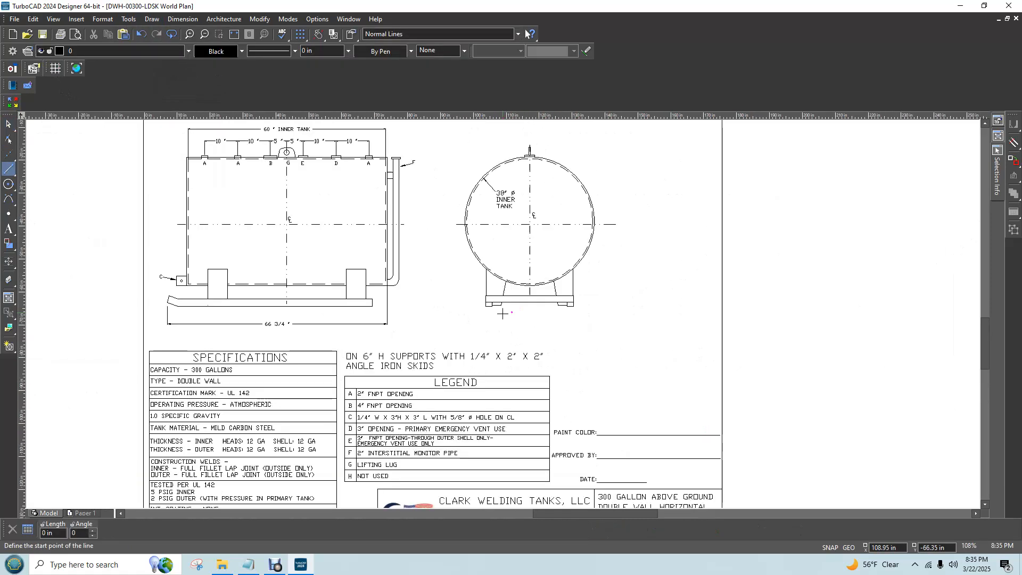
{"action": "scroll", "coordinate": [491, 303], "scroll_direction": "up", "scroll_amount": 3}
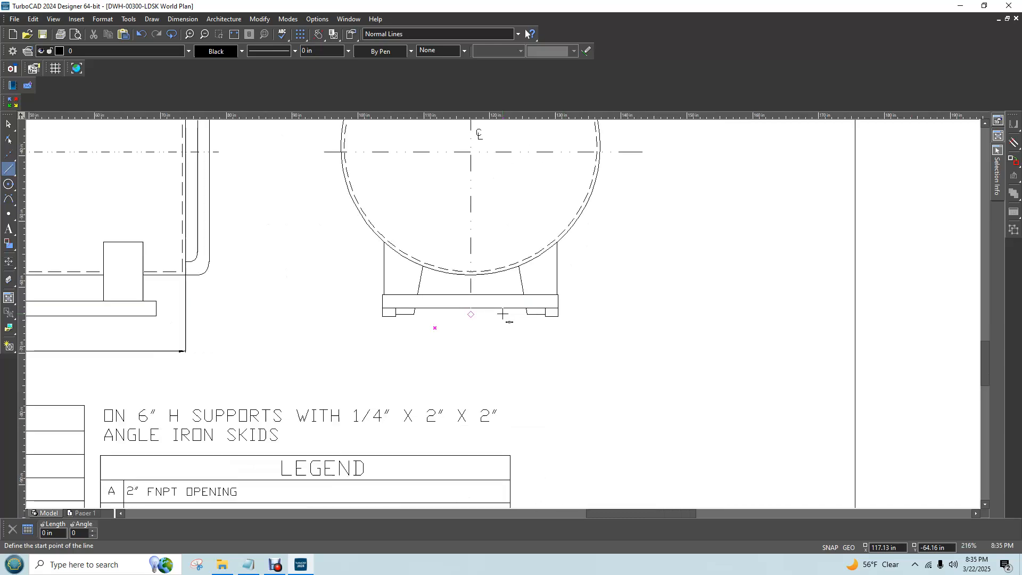
{"action": "left_click", "coordinate": [382, 316]}
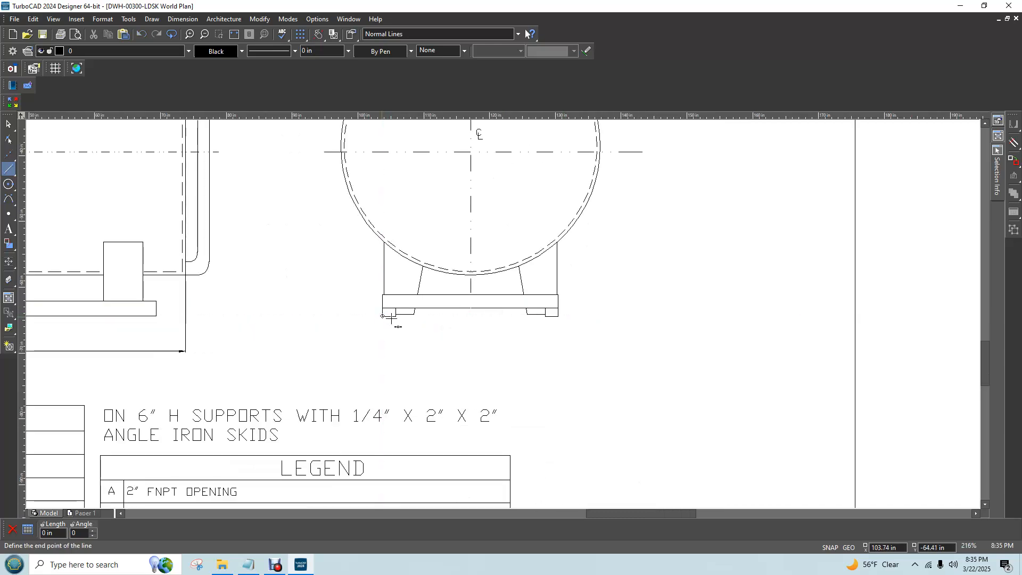
{"action": "left_click", "coordinate": [558, 317]}
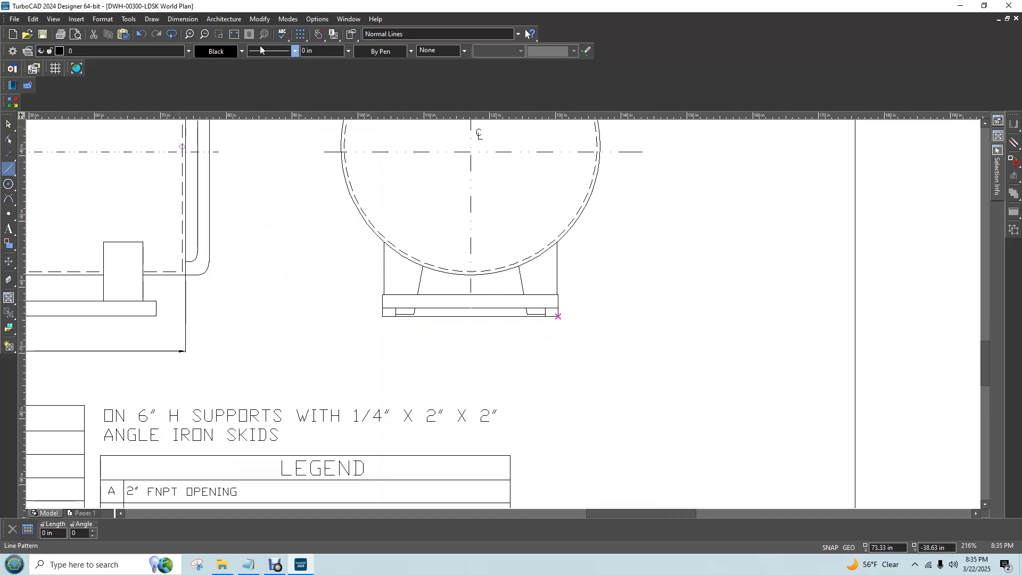
{"action": "left_click", "coordinate": [8, 124]}
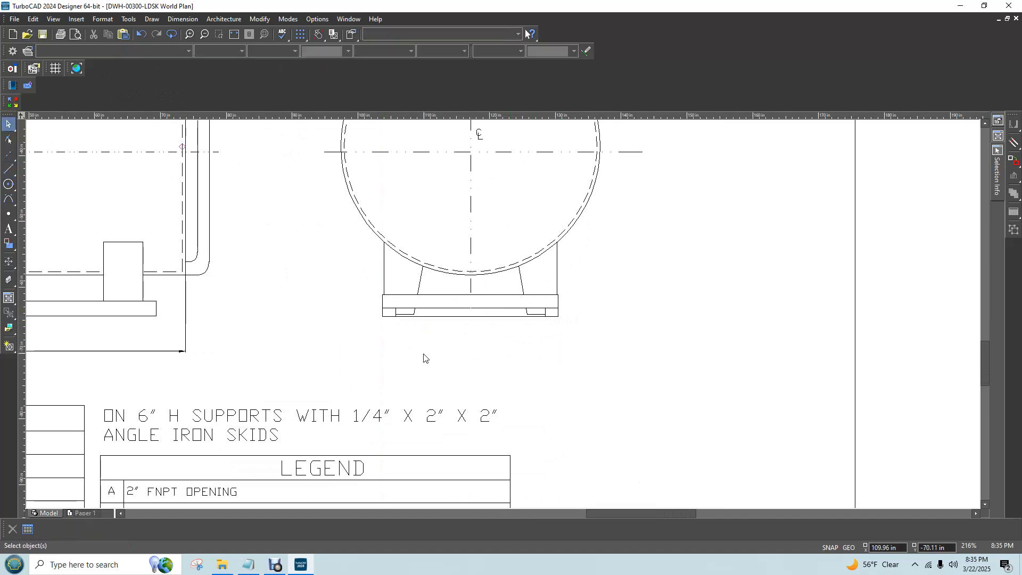
Change the line pattern of the horizontal line running between the skids' lower outer corners
{"action": "right_click", "coordinate": [457, 318]}
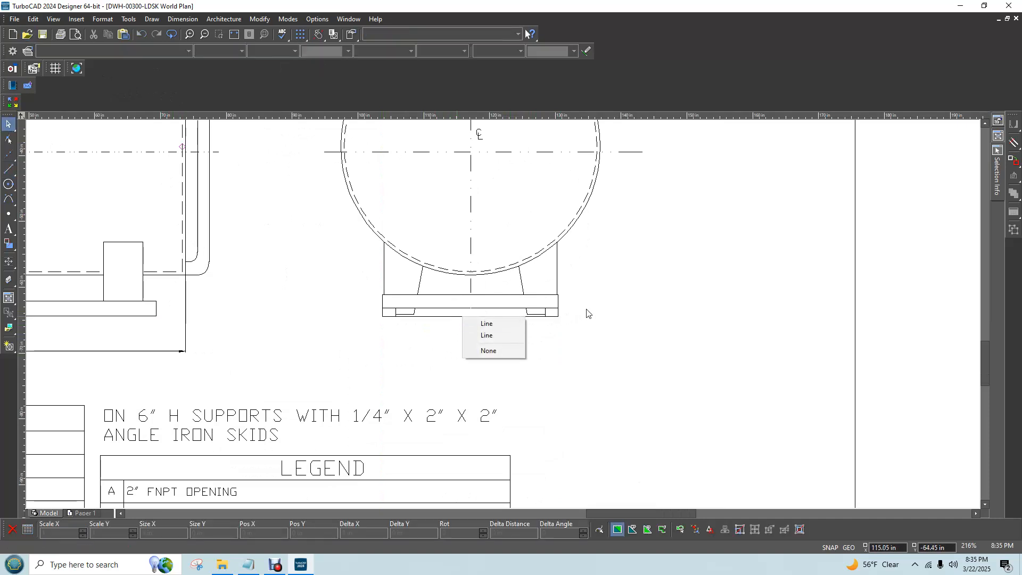
{"action": "left_click", "coordinate": [497, 339]}
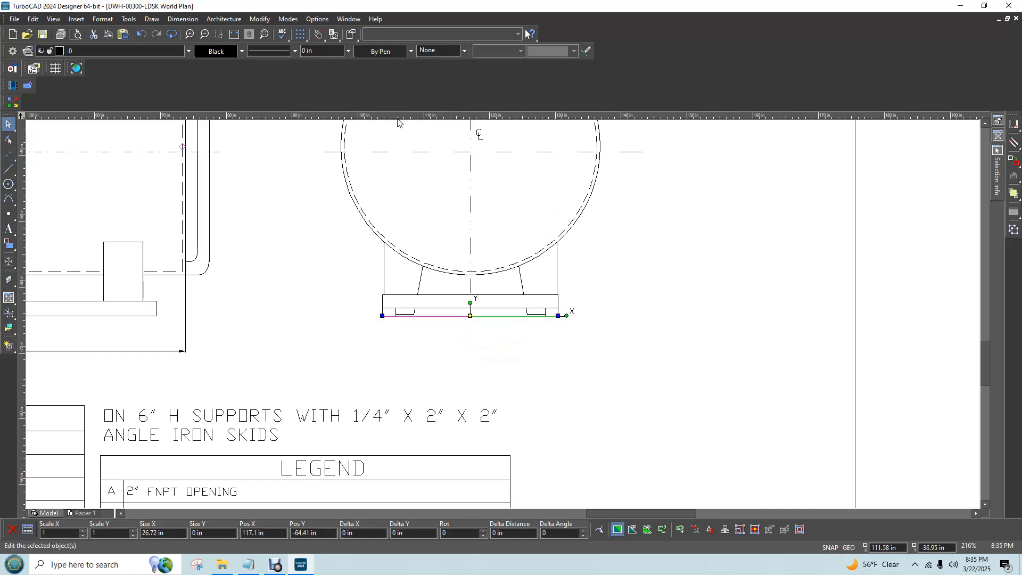
{"action": "left_click", "coordinate": [296, 50]}
{"action": "left_click", "coordinate": [282, 156]}
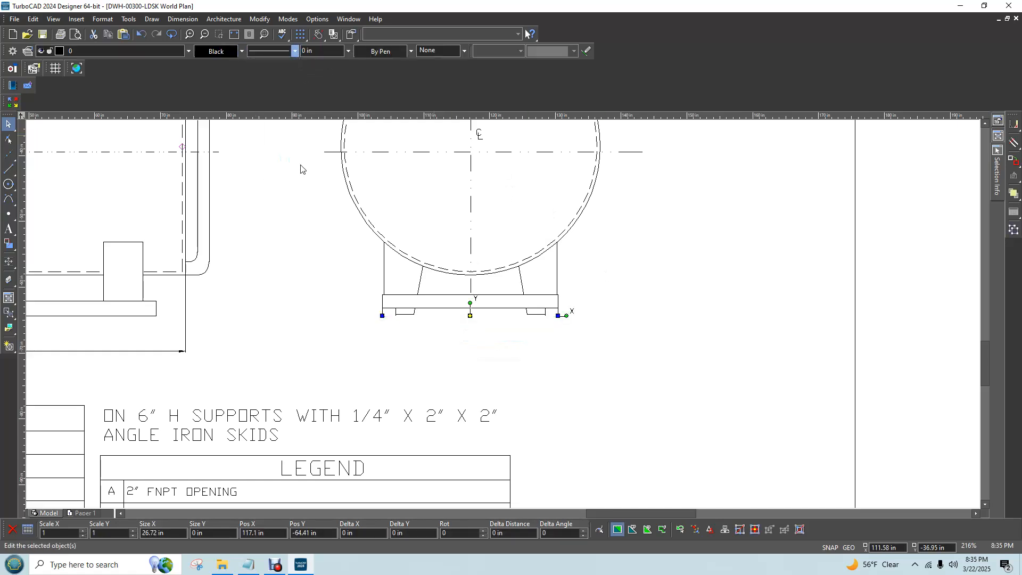
{"action": "left_click", "coordinate": [713, 340]}
Check which points the overall length dimension below the side view's skid spans
{"action": "left_click", "coordinate": [182, 19]}
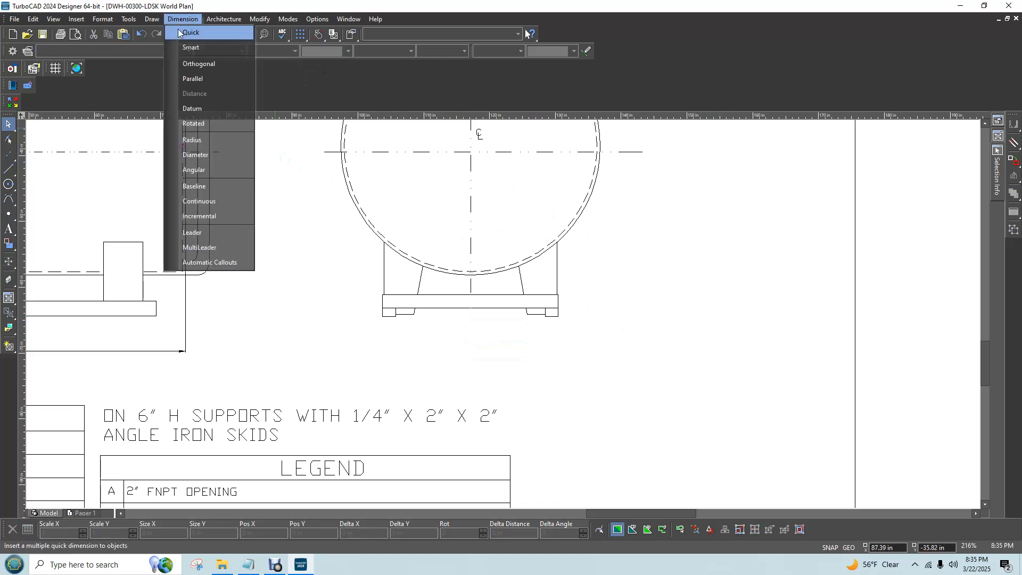
{"action": "left_click", "coordinate": [250, 357]}
{"action": "scroll", "coordinate": [135, 346], "scroll_direction": "down", "scroll_amount": 1}
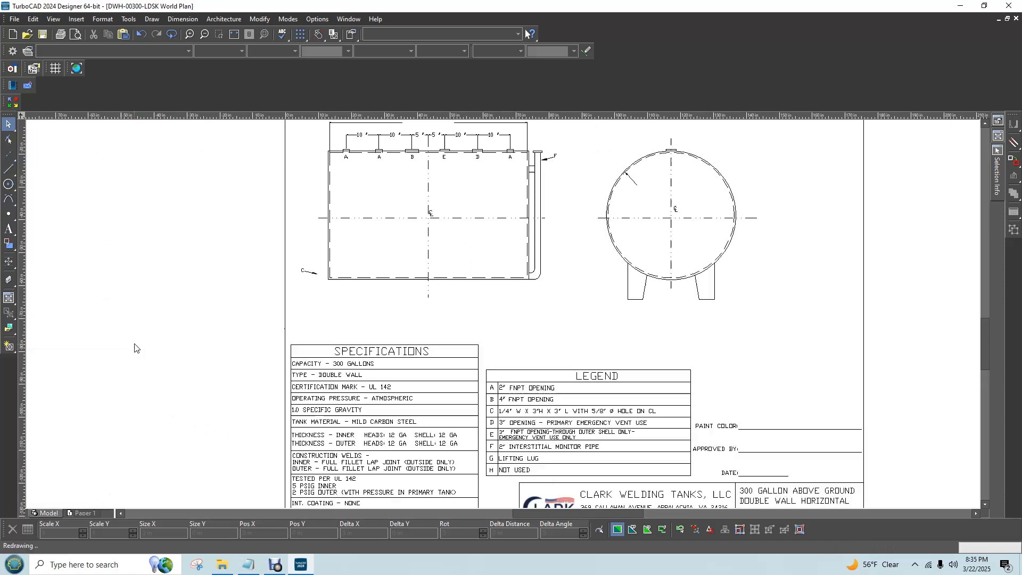
{"action": "left_click", "coordinate": [442, 318]}
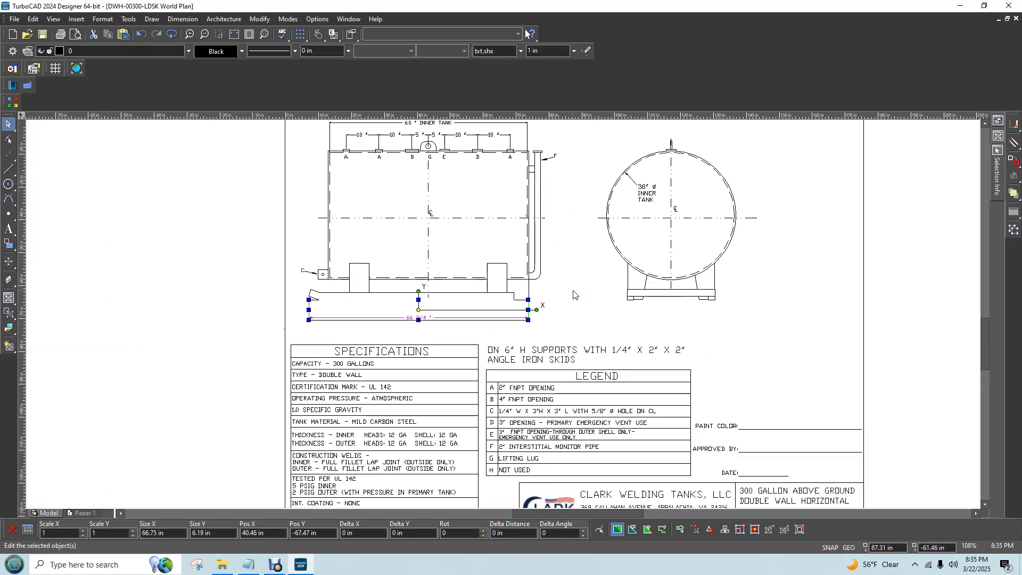
{"action": "left_click", "coordinate": [555, 320]}
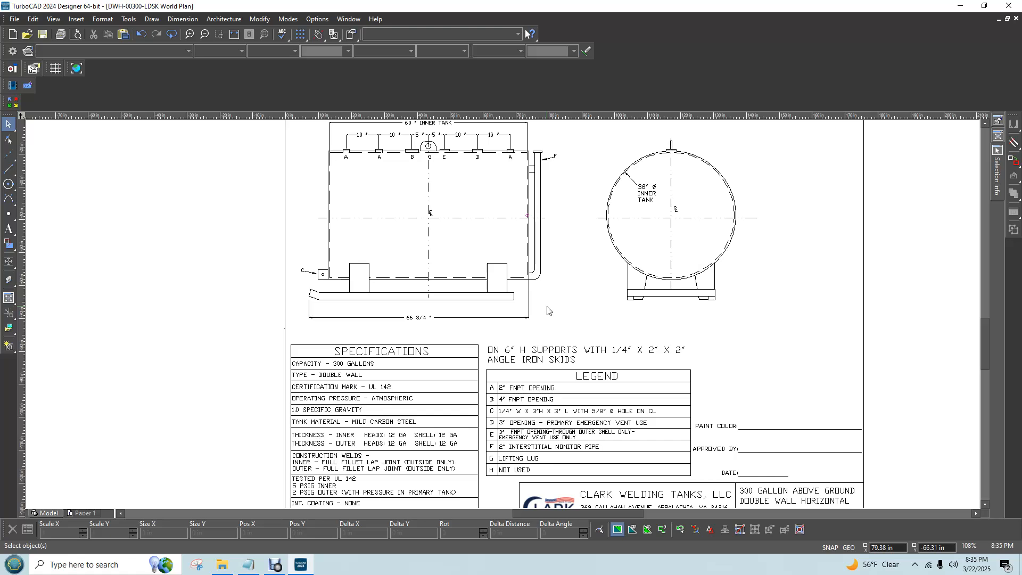
{"action": "left_click", "coordinate": [8, 168]}
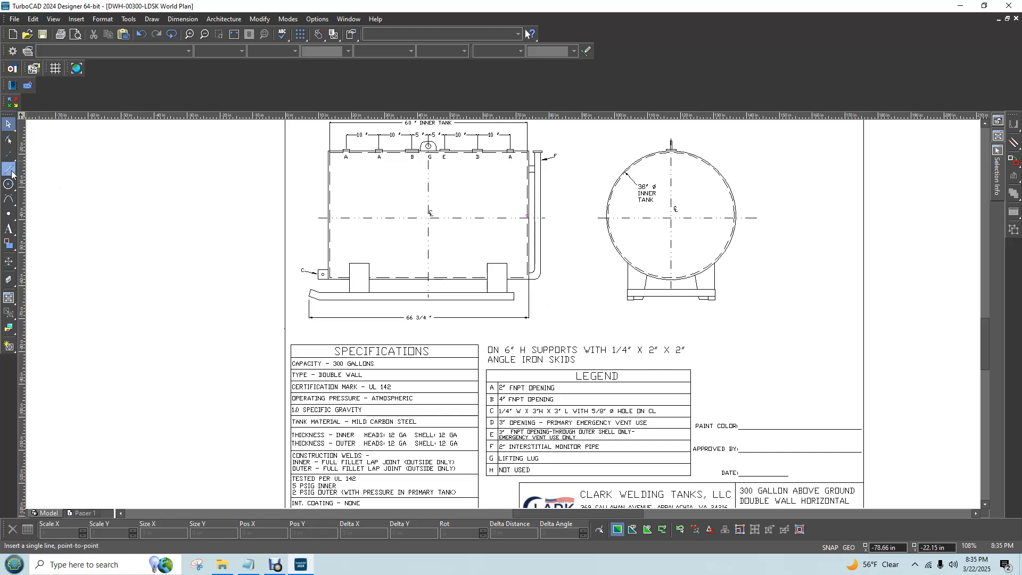
{"action": "left_click", "coordinate": [309, 300]}
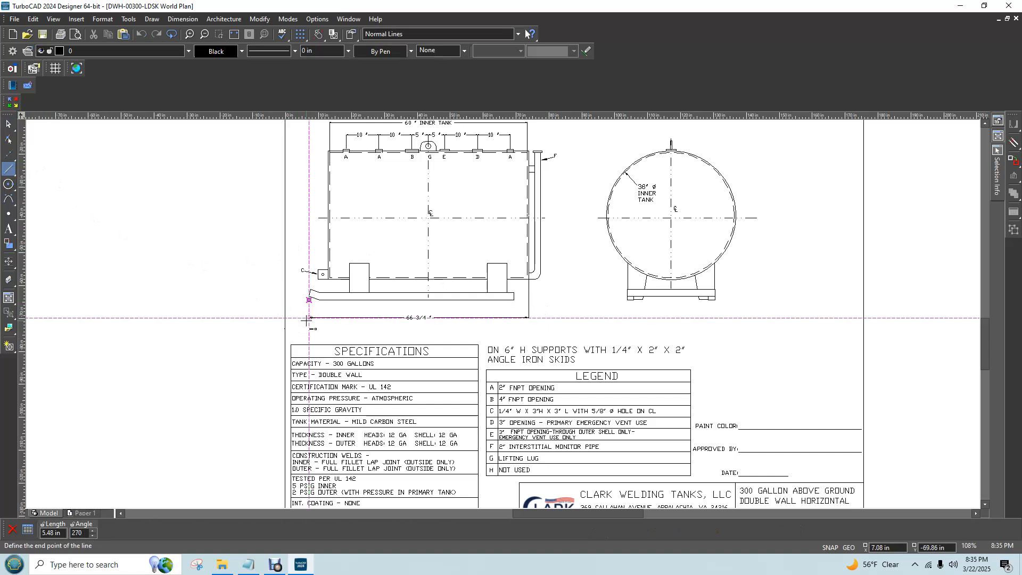
{"action": "key", "text": "Escape"}
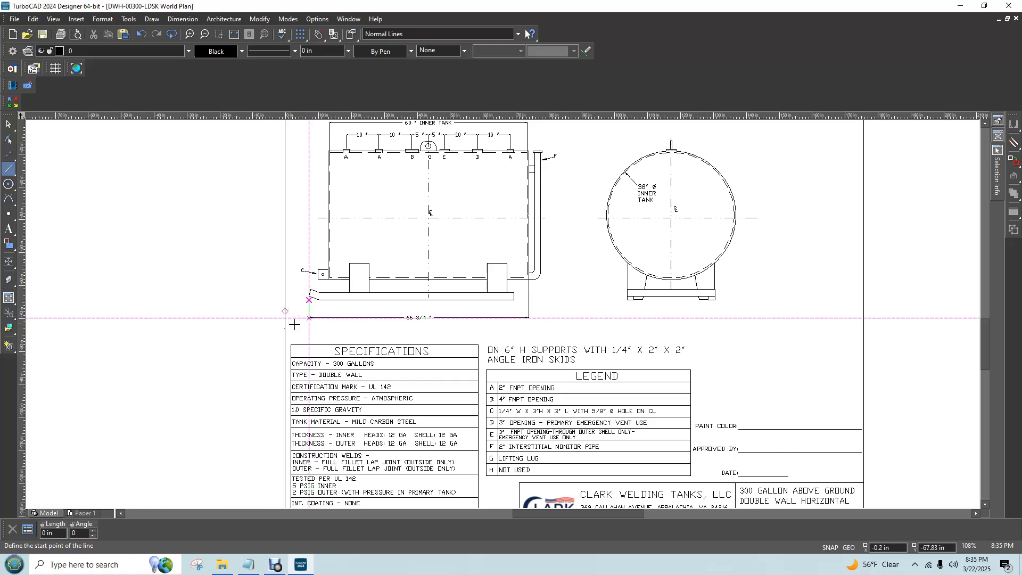
Dimension the horizontal line between the skids below the end view, level with the side view's overall length dimension
{"action": "scroll", "coordinate": [292, 324], "scroll_direction": "right", "scroll_amount": 1}
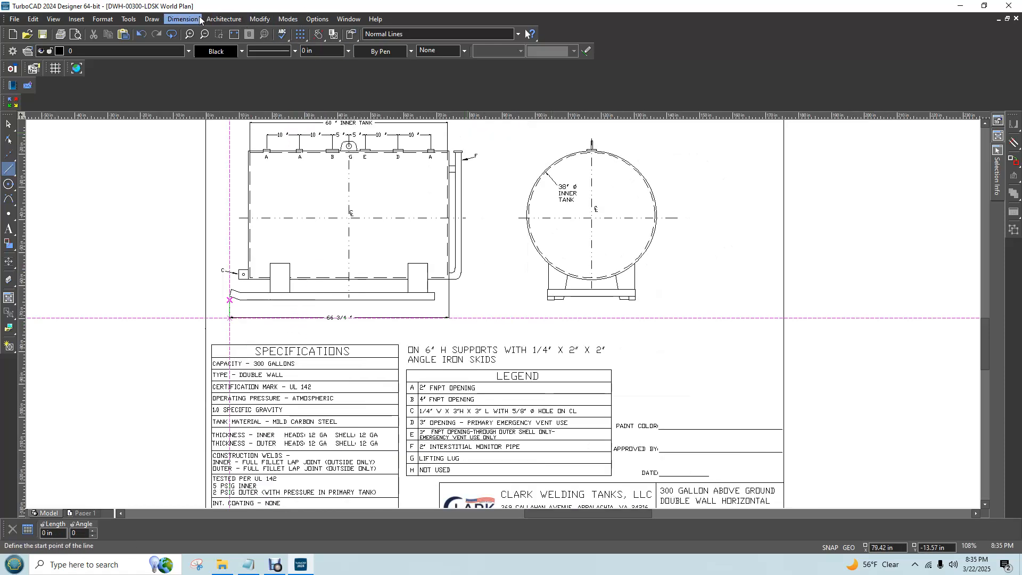
{"action": "left_click", "coordinate": [182, 20]}
{"action": "left_click", "coordinate": [192, 47]}
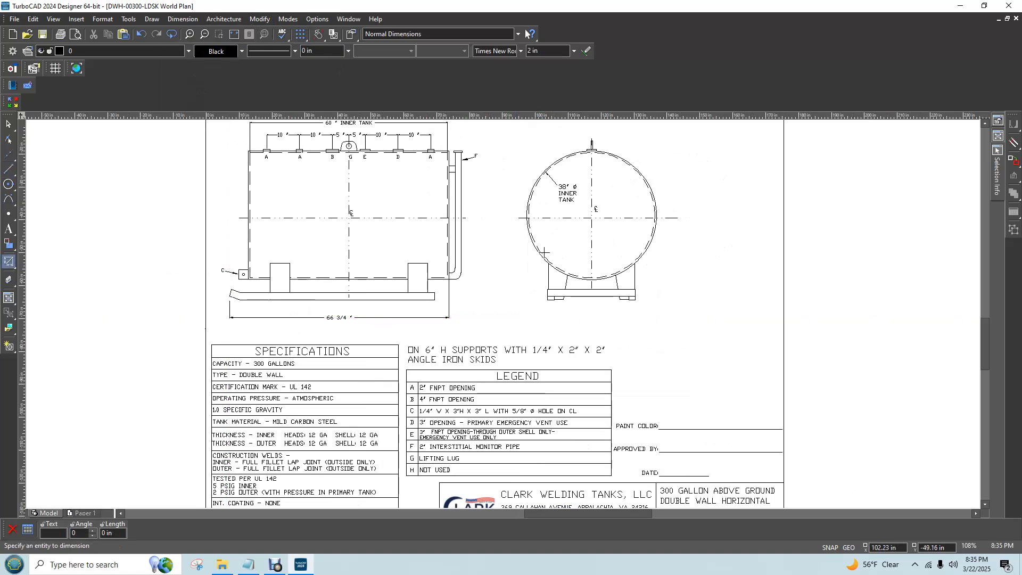
{"action": "left_click", "coordinate": [585, 301]}
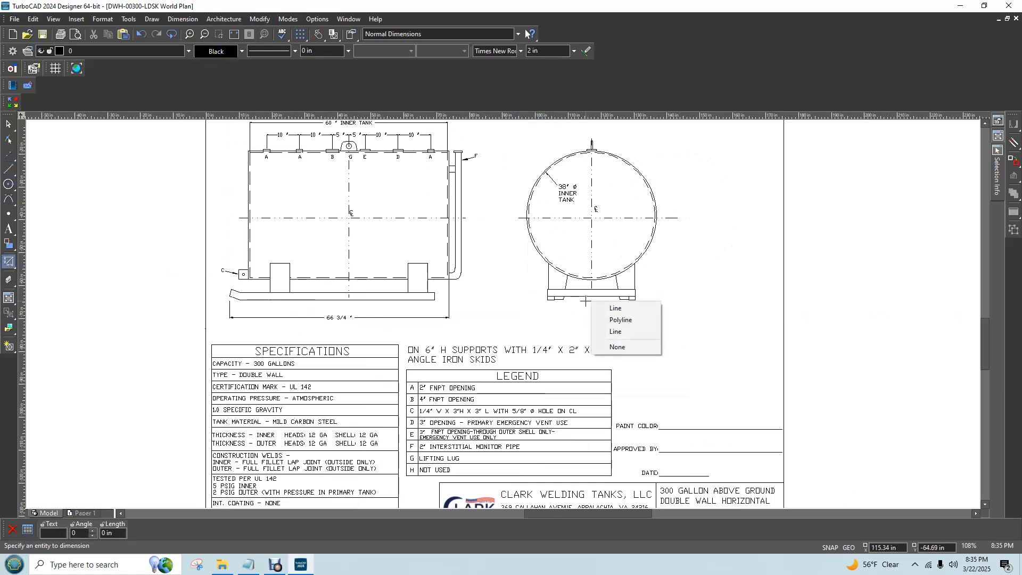
{"action": "left_click", "coordinate": [599, 309]}
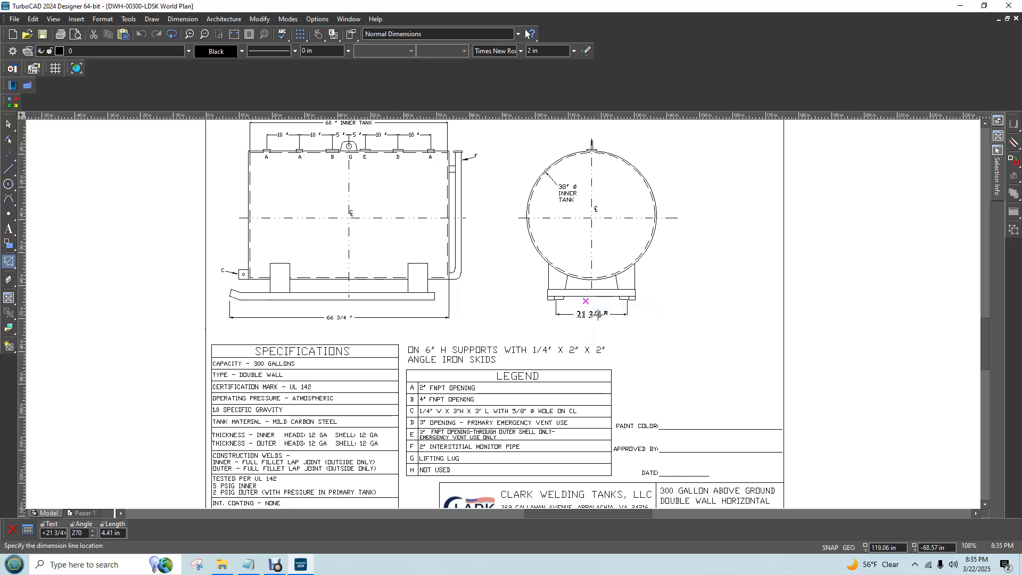
{"action": "key", "text": "Tab"}
{"action": "key", "text": "Tab"}
{"action": "key", "text": "Tab"}
{"action": "type", "text": "5"}
{"action": "key", "text": "Return"}
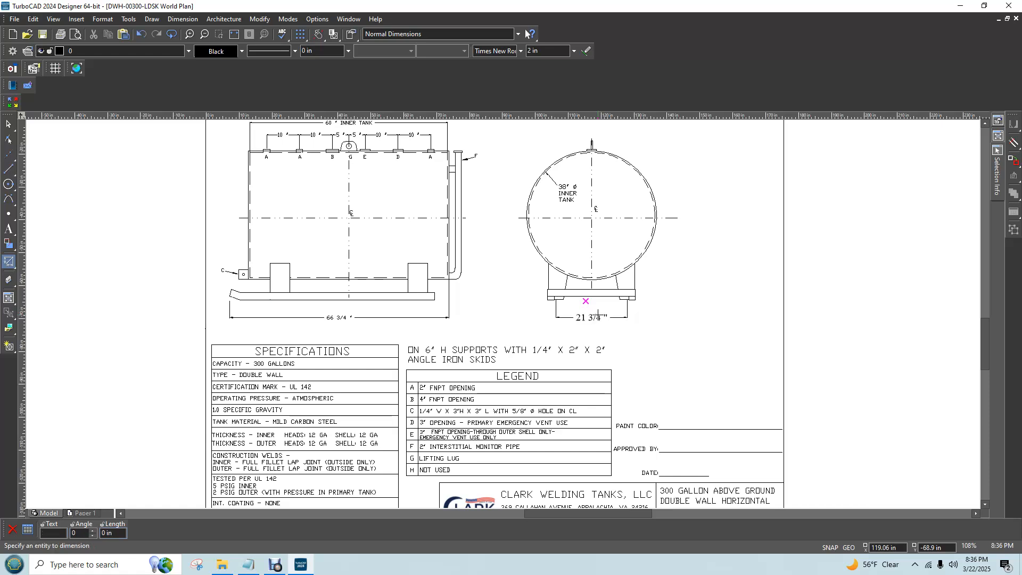
{"action": "key", "text": "Escape"}
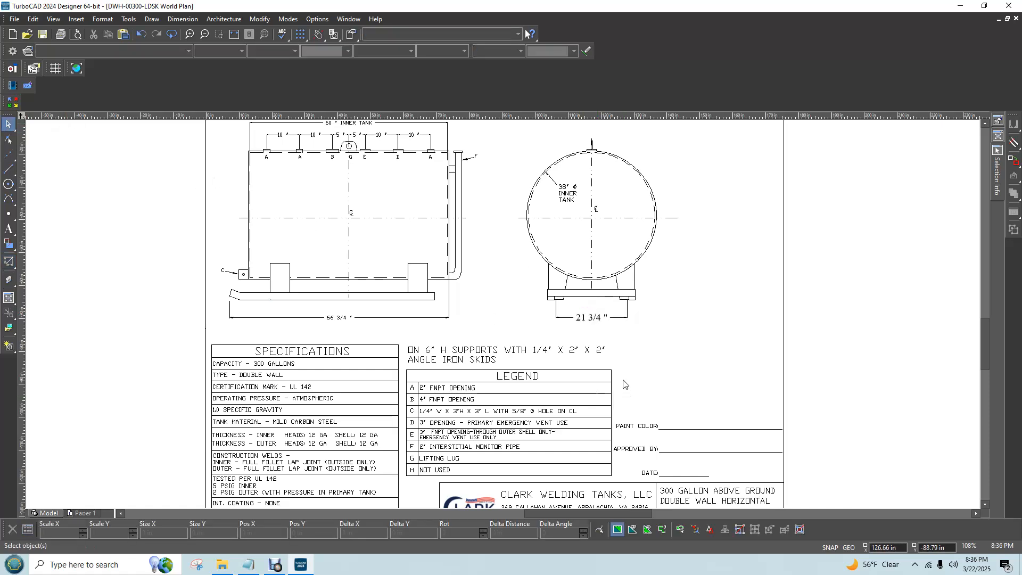
Set the end view dimension's font to txt.shx and its text height to 1 in
{"action": "left_click", "coordinate": [595, 318]}
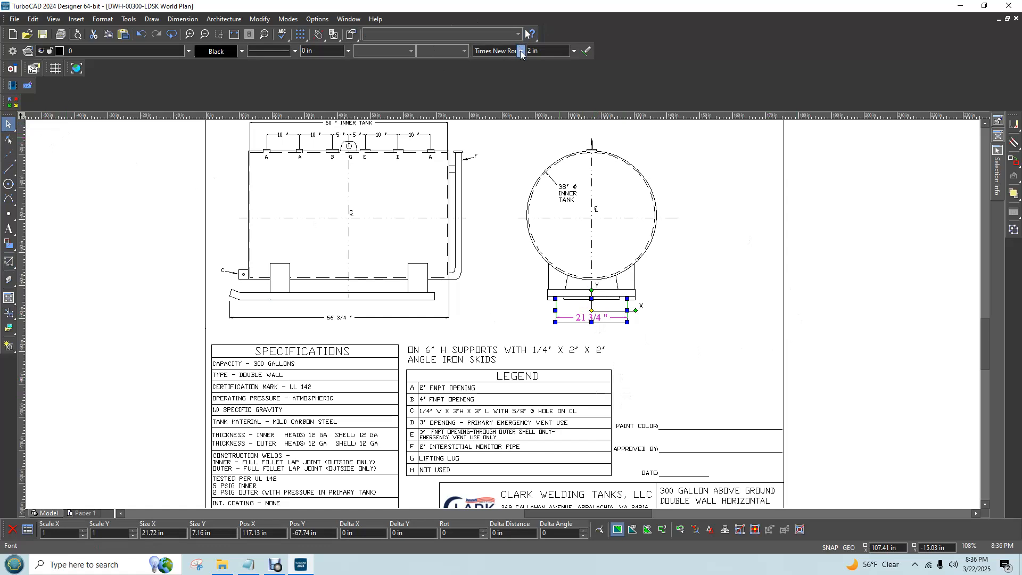
{"action": "left_click", "coordinate": [520, 51]}
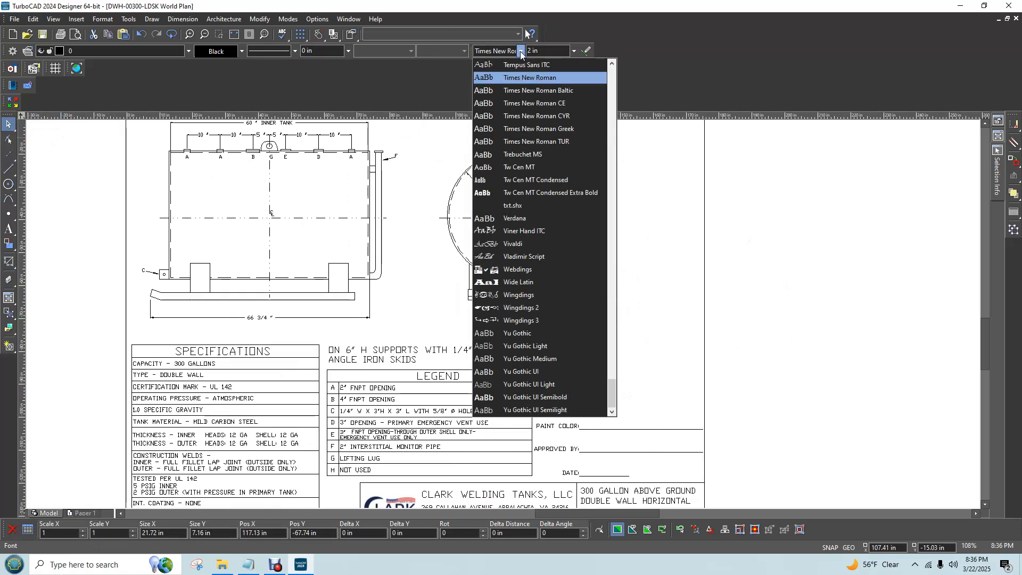
{"action": "left_click", "coordinate": [529, 206]}
{"action": "key", "text": "Tab"}
{"action": "left_click", "coordinate": [531, 51]}
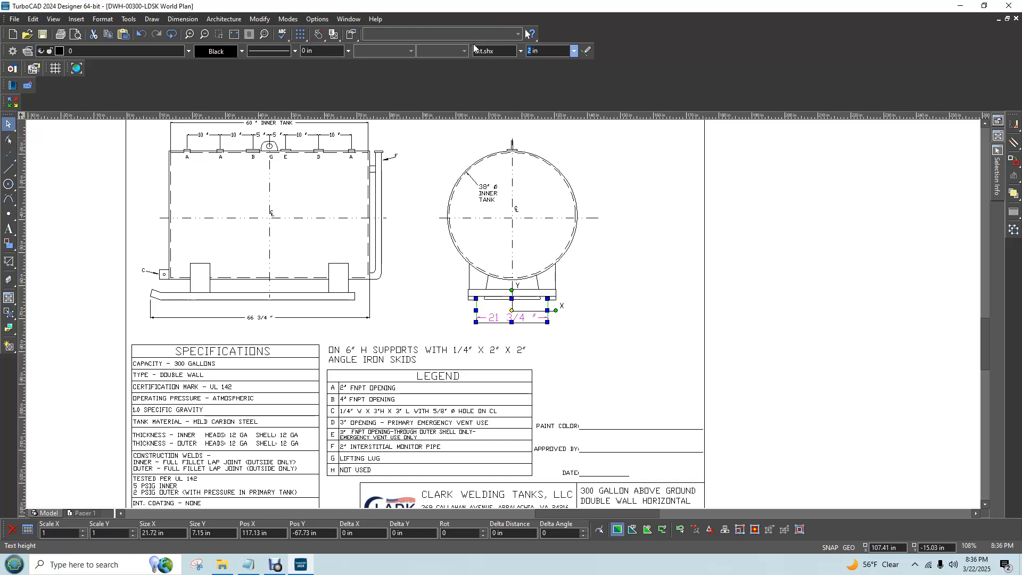
{"action": "key", "text": "Return"}
{"action": "left_click", "coordinate": [645, 335]}
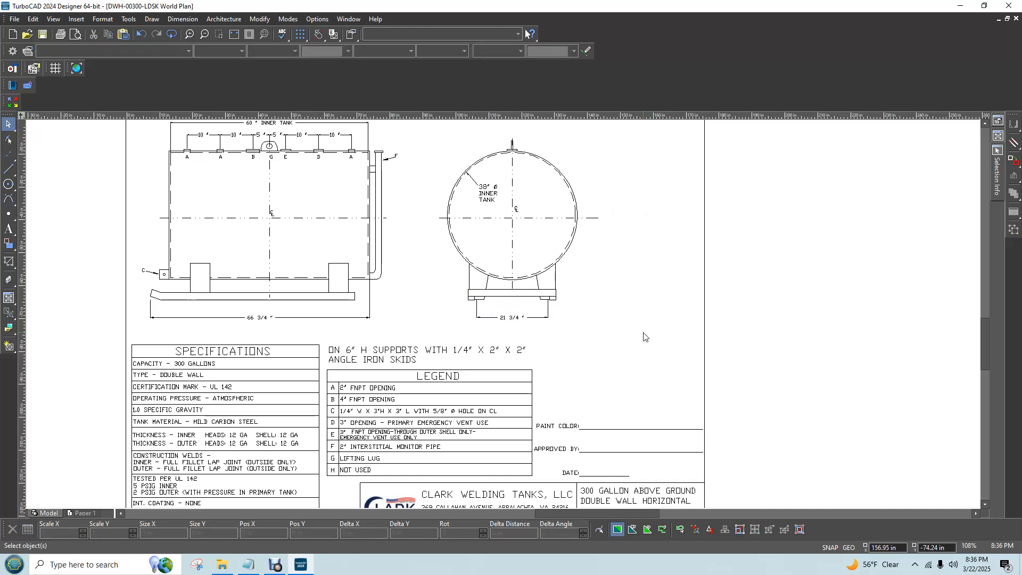
Delete the dimension below the end view and the 26.72 in line joining the skids' lower outer corners
{"action": "left_click", "coordinate": [501, 318]}
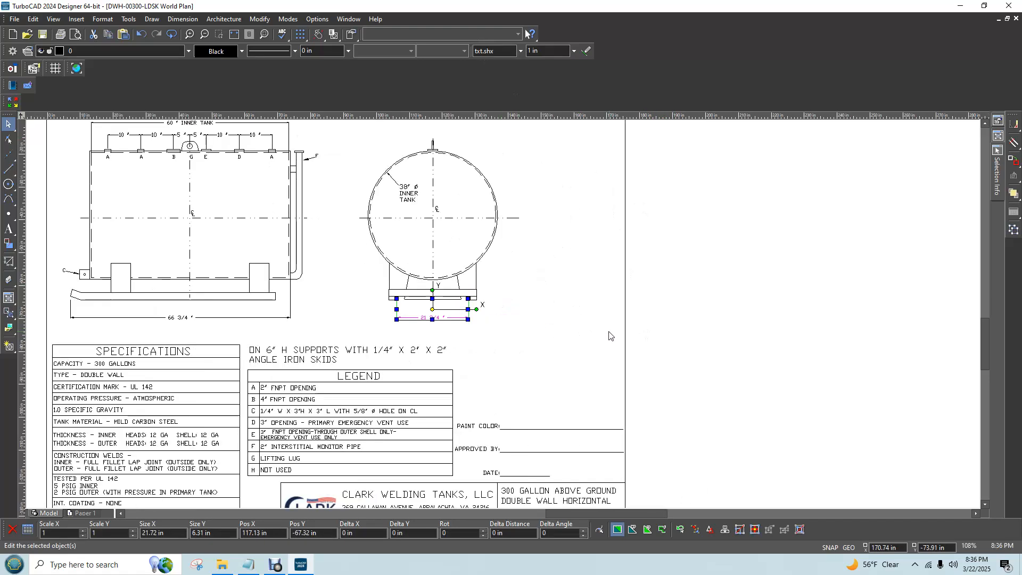
{"action": "left_click", "coordinate": [510, 320]}
{"action": "scroll", "coordinate": [460, 309], "scroll_direction": "up", "scroll_amount": 5}
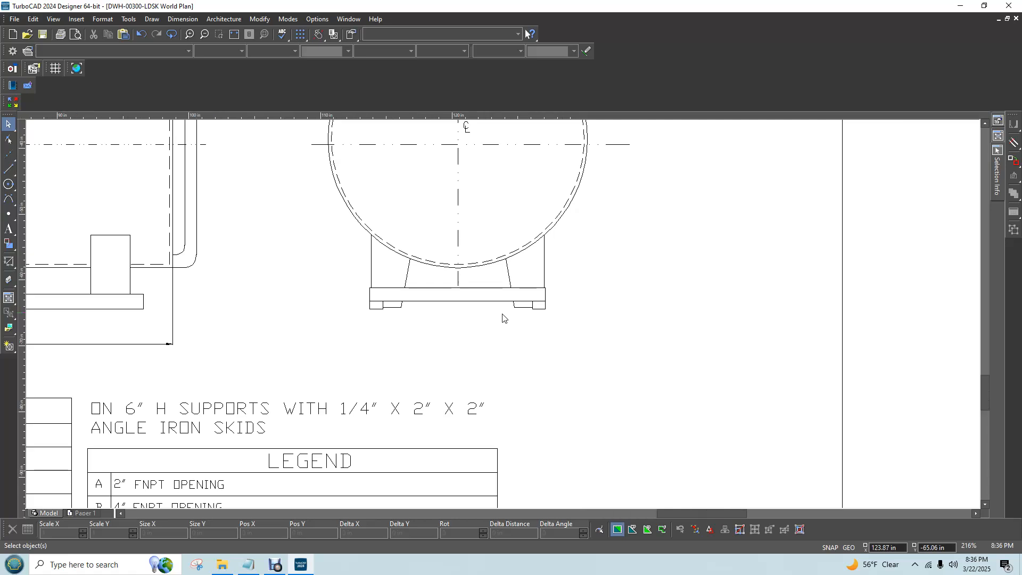
{"action": "left_click", "coordinate": [368, 310]}
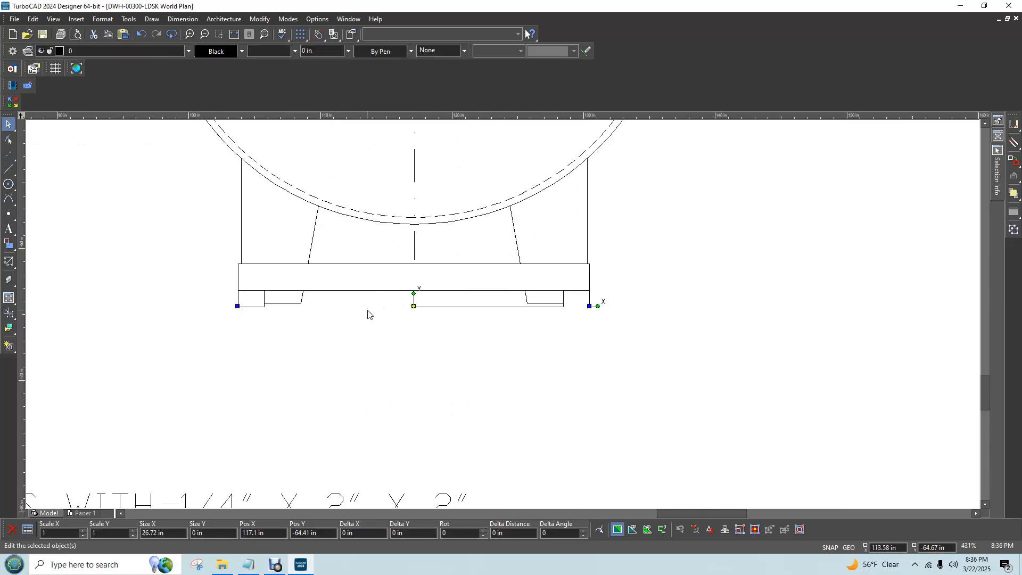
{"action": "key", "text": "Delete"}
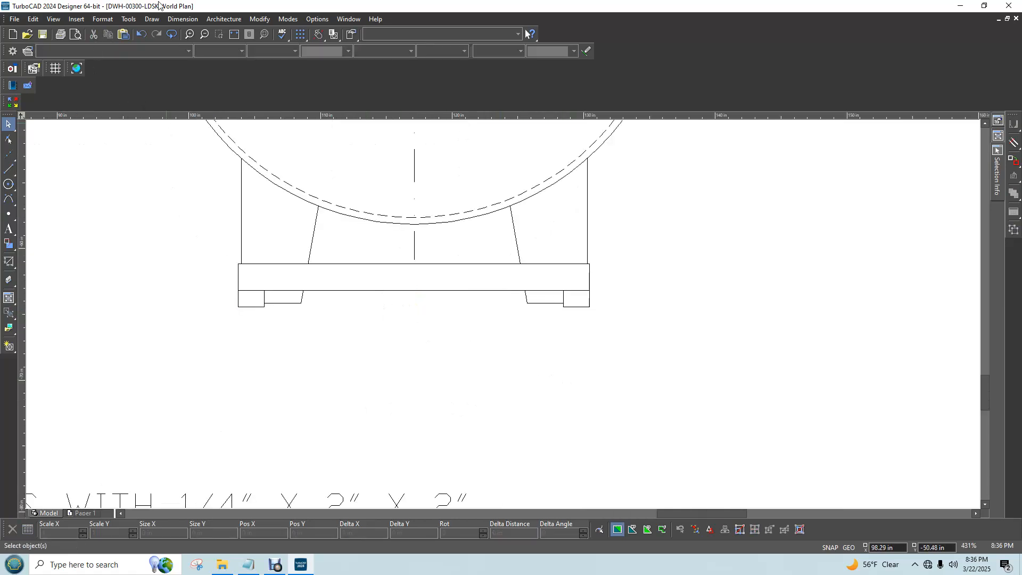
Dimension the overall width across the skids' outer edges below the end view, using a length of 5.4 in
{"action": "left_click", "coordinate": [169, 20]}
{"action": "left_click", "coordinate": [184, 47]}
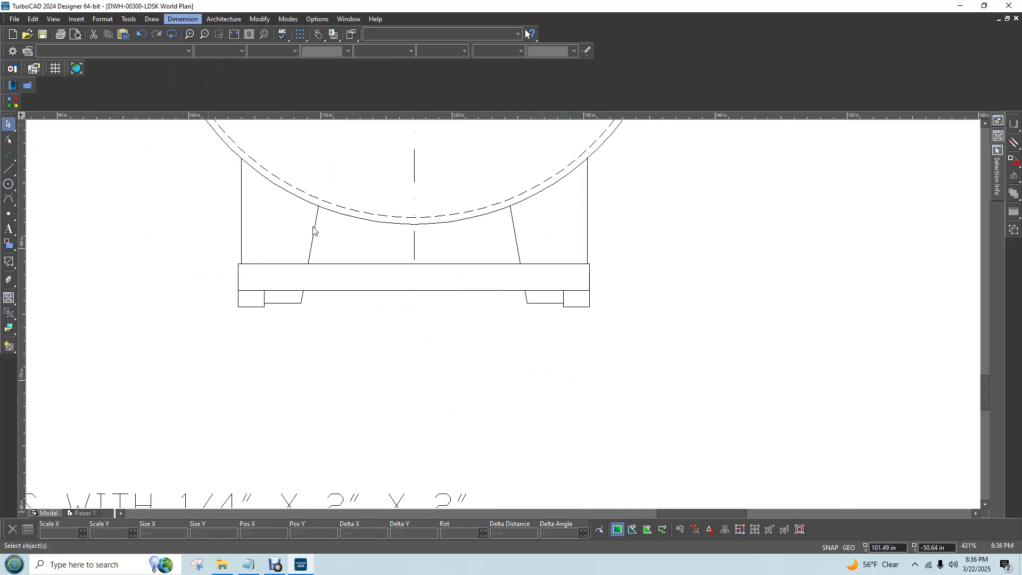
{"action": "left_click", "coordinate": [303, 310]}
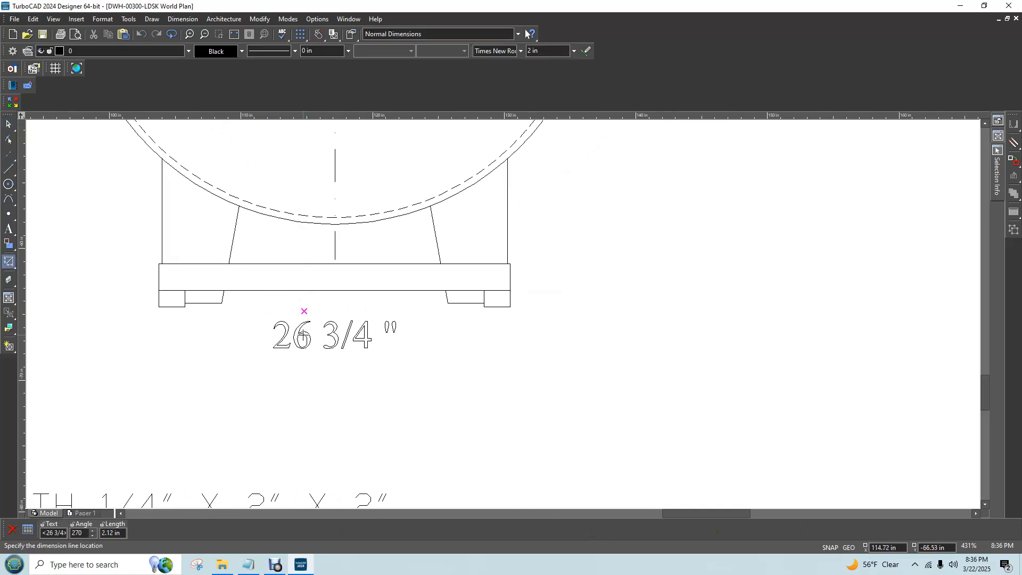
{"action": "key", "text": "Tab"}
{"action": "key", "text": "Tab"}
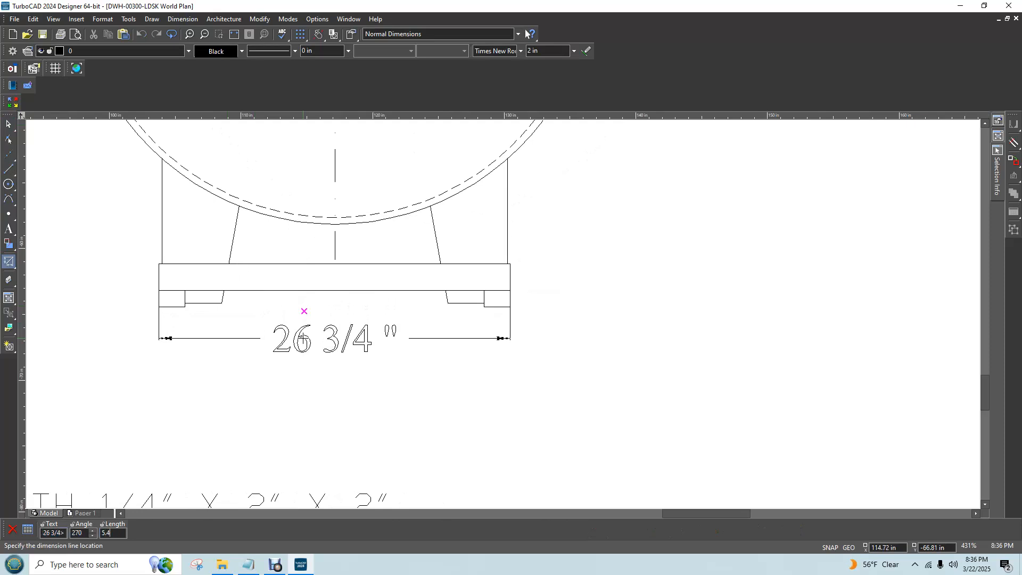
{"action": "type", "text": "5.4"}
{"action": "key", "text": "Return"}
Change the font of the overall skid width dimension to txt.shx
{"action": "left_click", "coordinate": [8, 123]}
{"action": "left_click", "coordinate": [320, 384]}
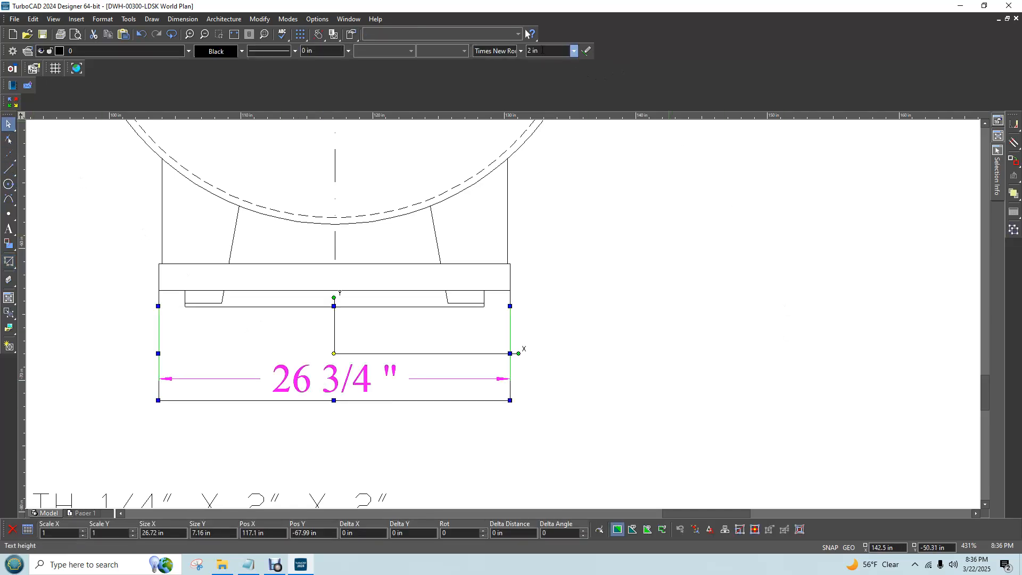
{"action": "left_click", "coordinate": [520, 51]}
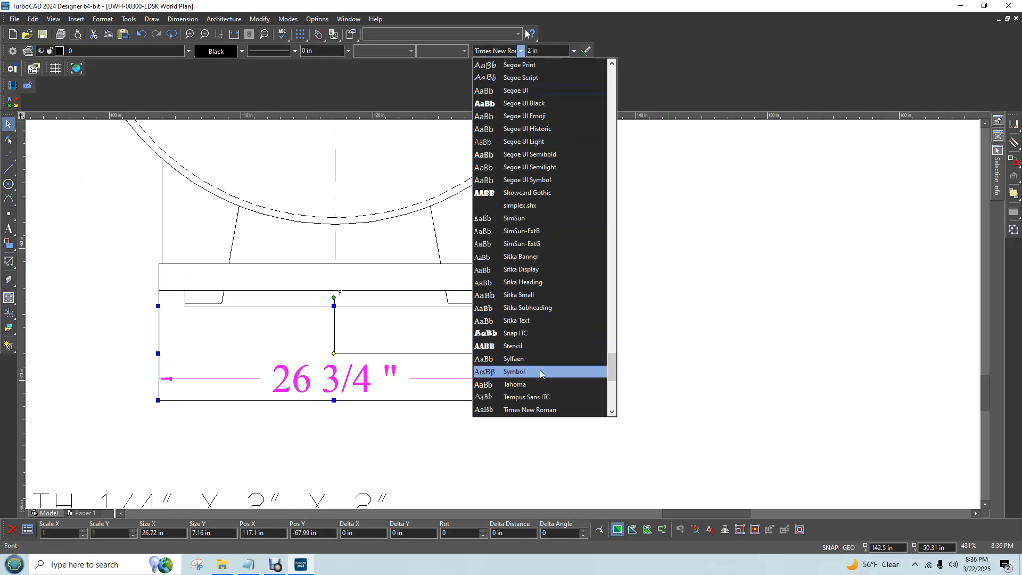
{"action": "scroll", "coordinate": [541, 344], "scroll_direction": "up", "scroll_amount": 1}
{"action": "scroll", "coordinate": [507, 53], "scroll_direction": "down", "scroll_amount": 1}
{"action": "left_click", "coordinate": [507, 52]}
{"action": "left_click", "coordinate": [507, 51]}
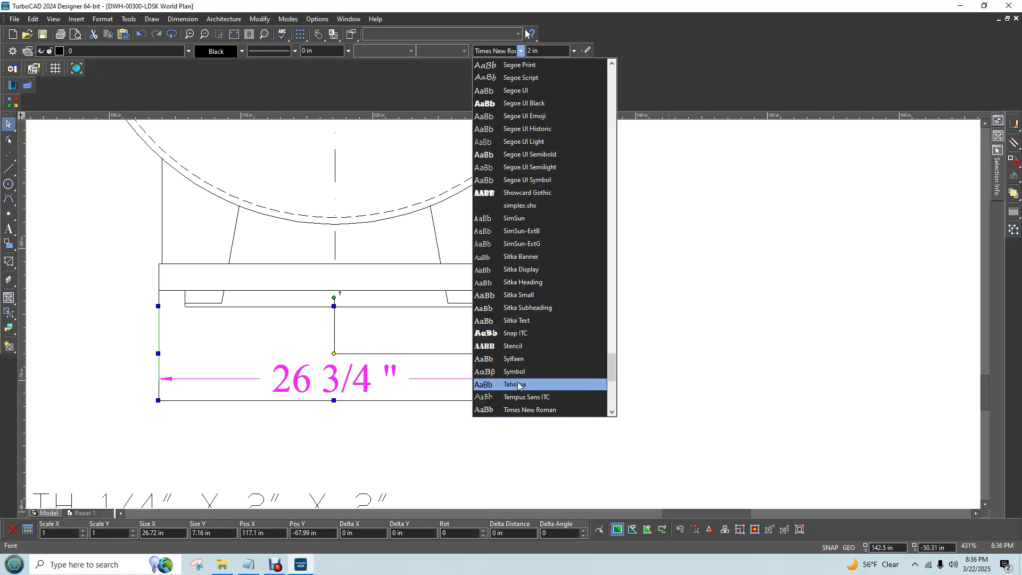
{"action": "scroll", "coordinate": [523, 375], "scroll_direction": "down", "scroll_amount": 1}
{"action": "scroll", "coordinate": [580, 395], "scroll_direction": "down", "scroll_amount": 3}
{"action": "left_click", "coordinate": [538, 344]}
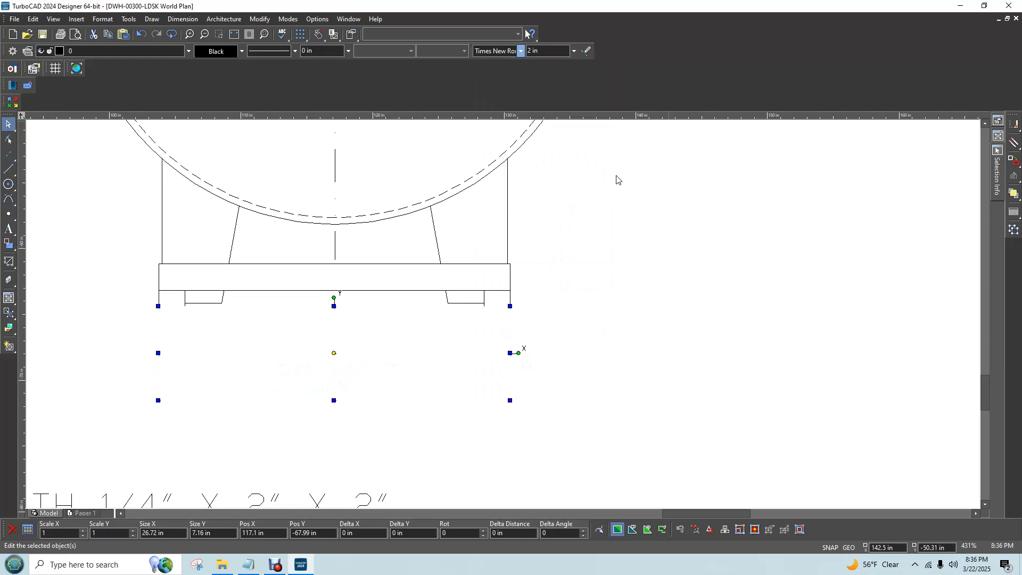
Set the overall skid width dimension's text height to 1 in
{"action": "left_click", "coordinate": [529, 51]}
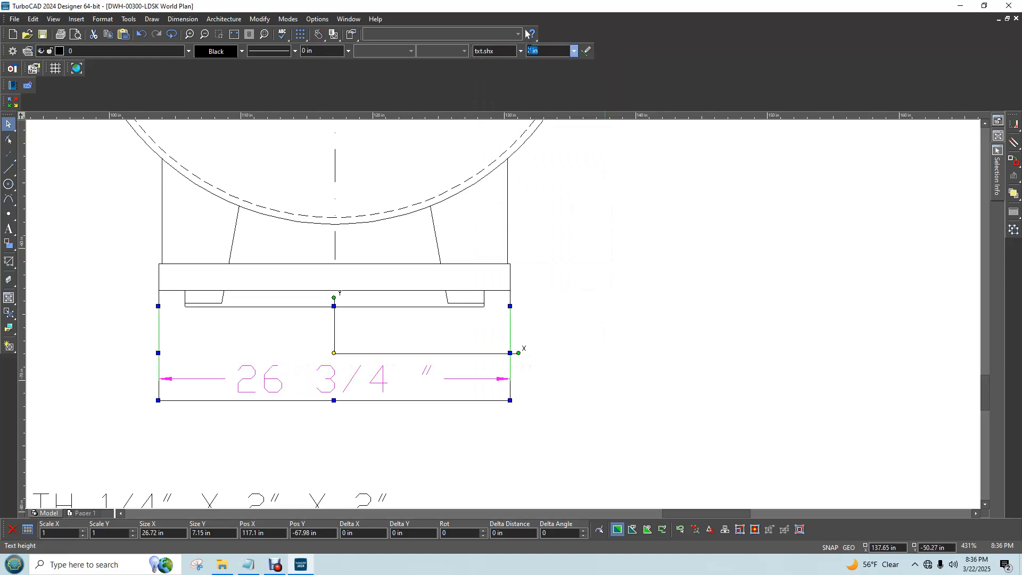
{"action": "left_click", "coordinate": [532, 50]}
{"action": "key", "text": "Return"}
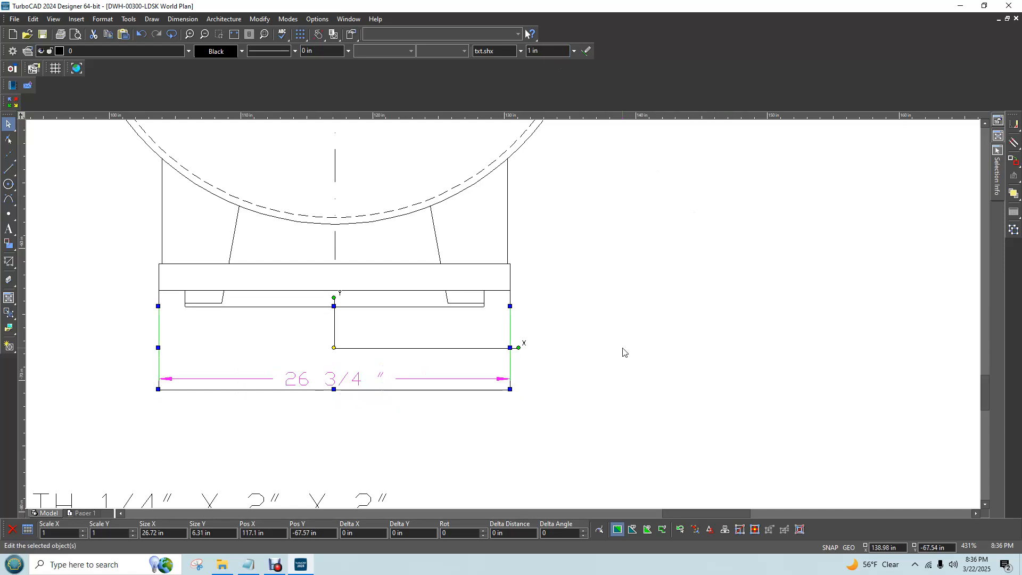
{"action": "left_click", "coordinate": [607, 349]}
Select the whole end view with its END label and dimension, and move it horizontally to X position 126 in
{"action": "scroll", "coordinate": [602, 349], "scroll_direction": "down", "scroll_amount": 5}
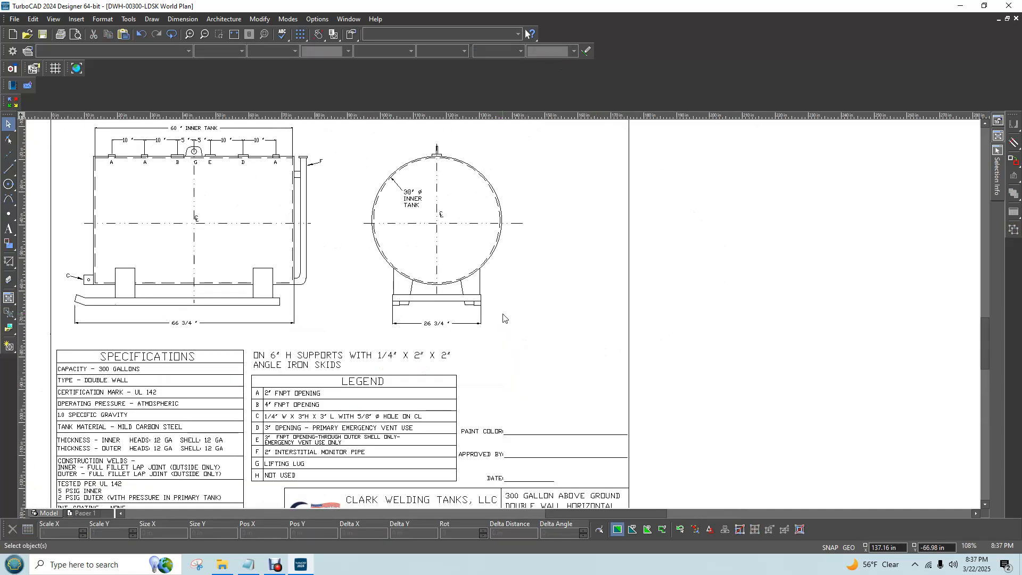
{"action": "scroll", "coordinate": [503, 318], "scroll_direction": "down", "scroll_amount": 2}
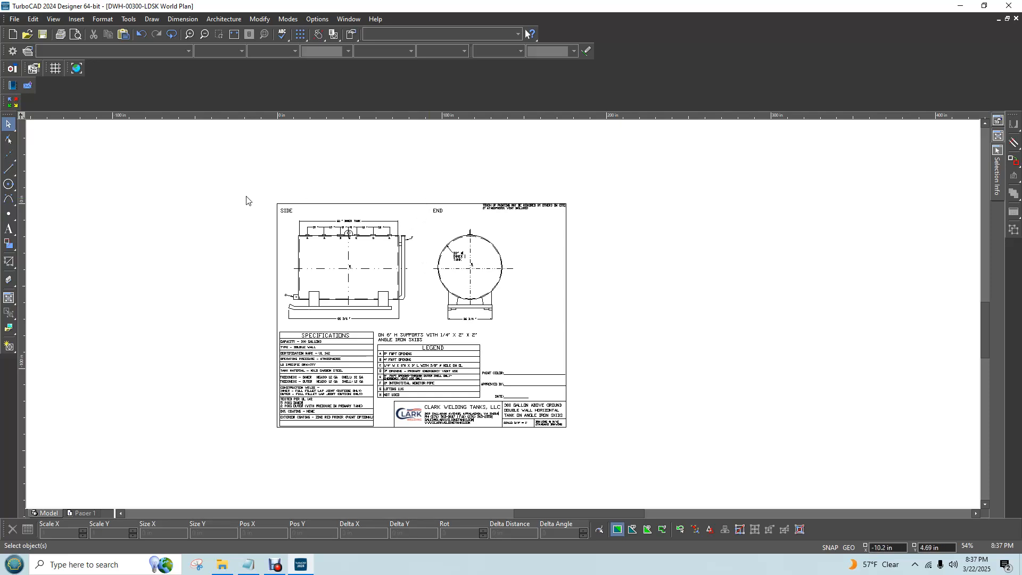
{"action": "left_click_drag", "start_coordinate": [432, 208], "coordinate": [519, 334]}
{"action": "left_click", "coordinate": [436, 212], "text": "shift"}
{"action": "key", "text": "Tab"}
{"action": "key", "text": "Tab"}
{"action": "key", "text": "Tab"}
{"action": "key", "text": "Tab"}
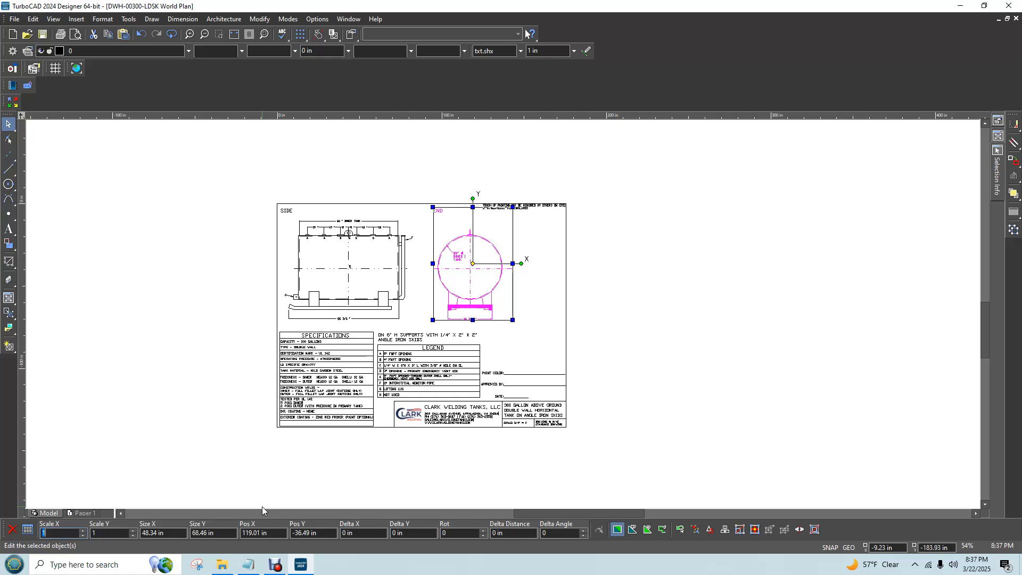
{"action": "key", "text": "Tab"}
{"action": "type", "text": "126"}
{"action": "key", "text": "Return"}
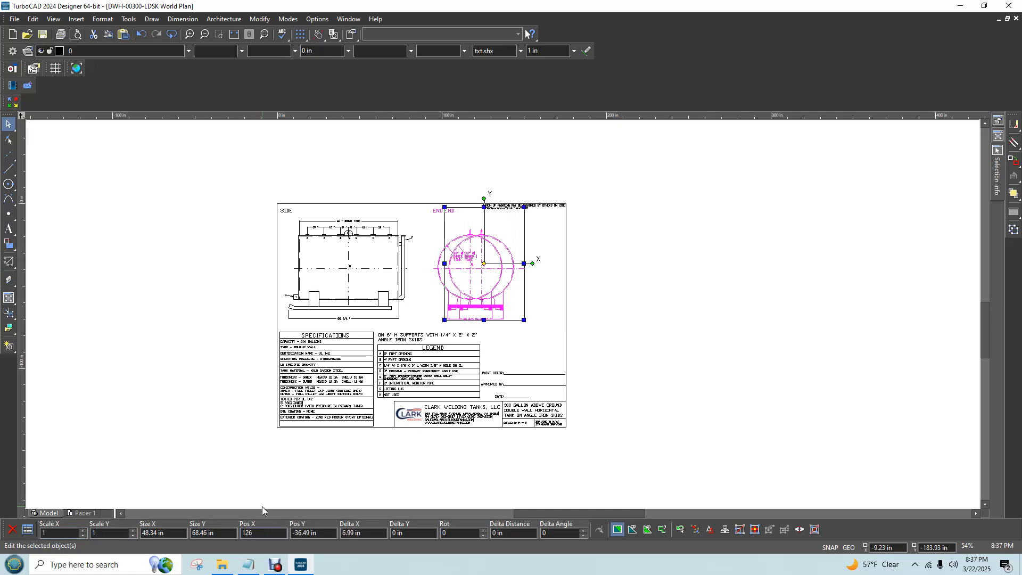
Shift the selected end view to X position 127 in and deselect it
{"action": "key", "text": "Tab"}
{"action": "key", "text": "Tab"}
{"action": "key", "text": "Tab"}
{"action": "key", "text": "Tab"}
{"action": "key", "text": "Tab"}
{"action": "key", "text": "Tab"}
{"action": "key", "text": "Tab"}
{"action": "key", "text": "Tab"}
{"action": "key", "text": "Tab"}
{"action": "key", "text": "Tab"}
{"action": "key", "text": "Tab"}
{"action": "key", "text": "Tab"}
{"action": "key", "text": "Tab"}
{"action": "key", "text": "Tab"}
{"action": "key", "text": "Tab"}
{"action": "key", "text": "Tab"}
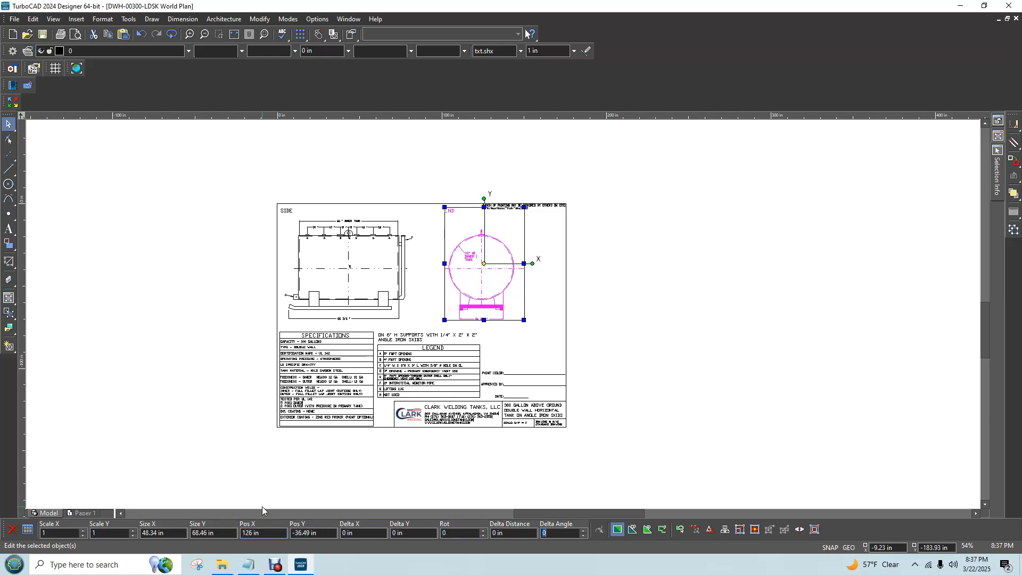
{"action": "key", "text": "Tab"}
{"action": "type", "text": "127"}
{"action": "key", "text": "Return"}
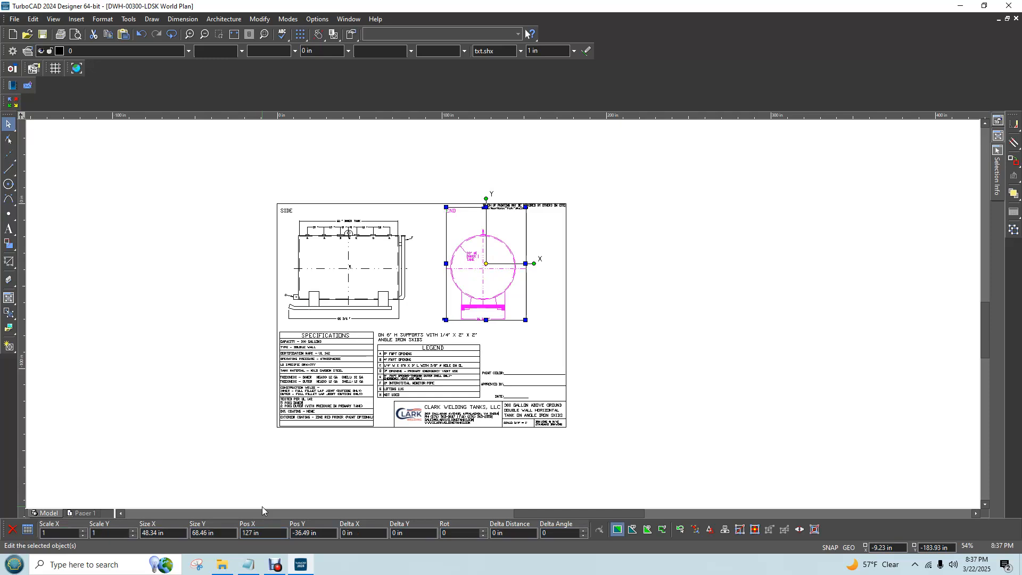
{"action": "scroll", "coordinate": [498, 384], "scroll_direction": "left", "scroll_amount": 2}
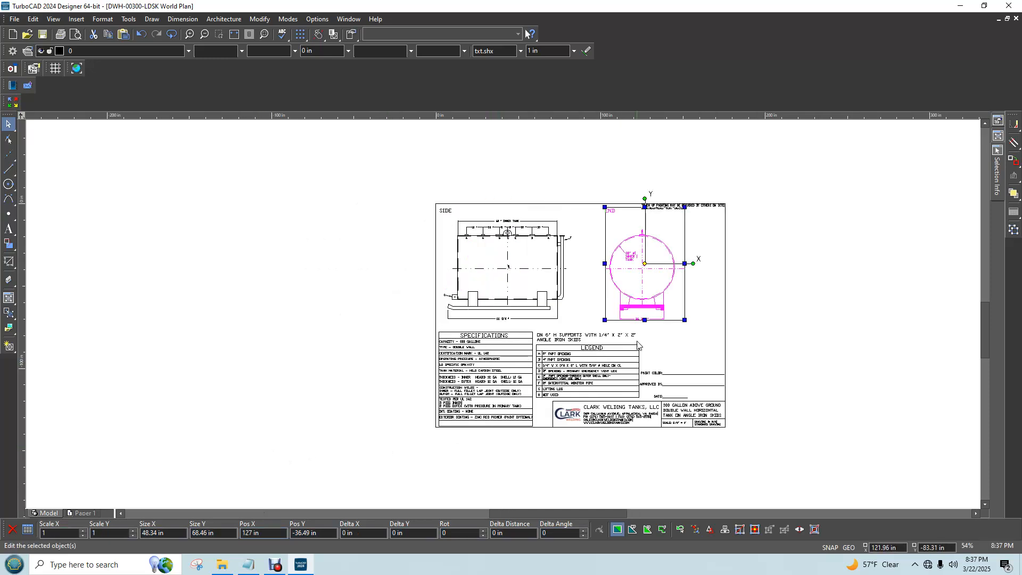
{"action": "left_click", "coordinate": [699, 340]}
Review the sheet's layout, checking the repositioned end view, its skid width dimension, the tables and the title block
{"action": "scroll", "coordinate": [502, 318], "scroll_direction": "up", "scroll_amount": 2}
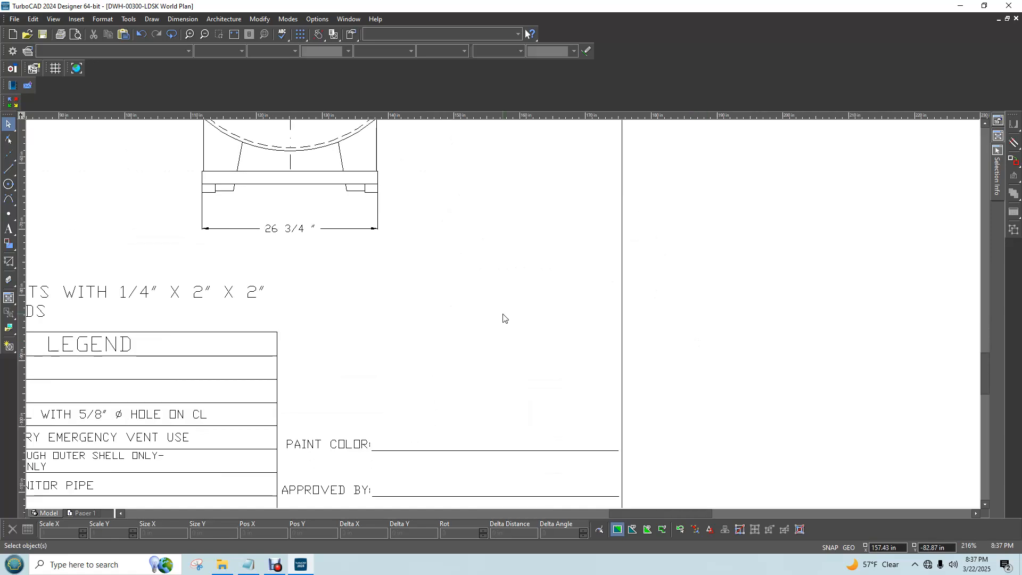
{"action": "scroll", "coordinate": [502, 317], "scroll_direction": "down", "scroll_amount": 1}
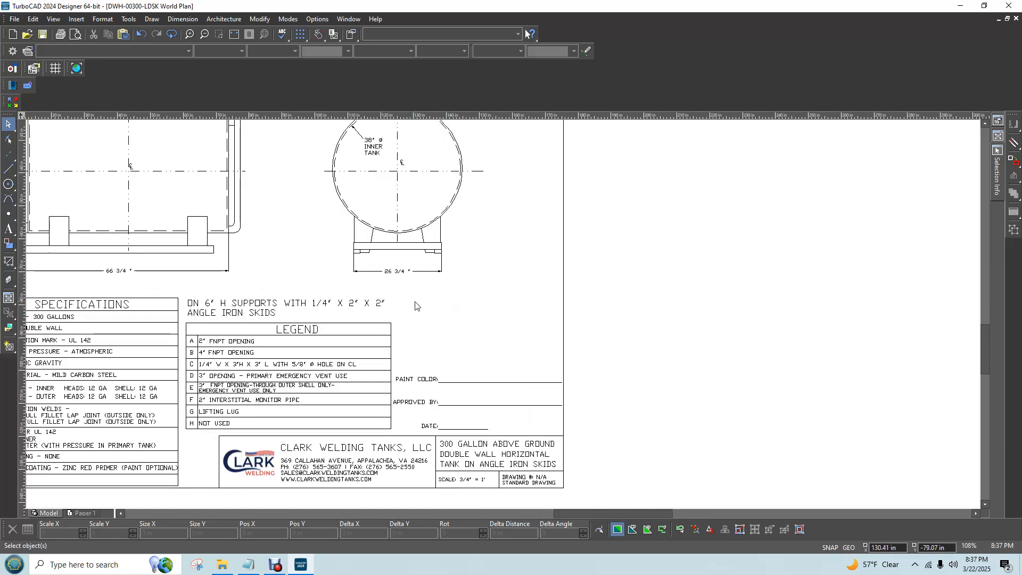
{"action": "scroll", "coordinate": [373, 307], "scroll_direction": "left", "scroll_amount": 1}
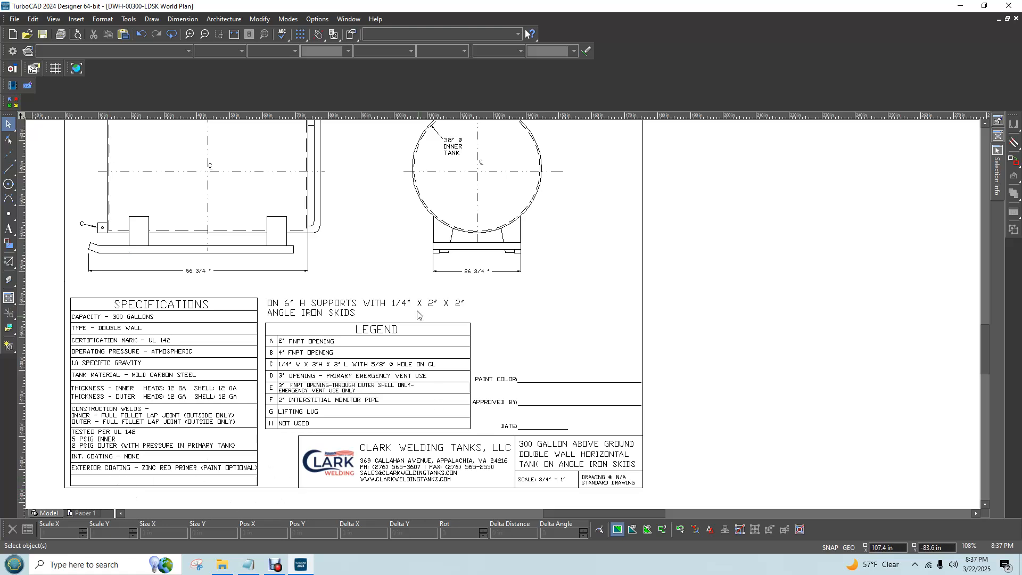
{"action": "scroll", "coordinate": [502, 317], "scroll_direction": "down", "scroll_amount": 4}
{"action": "scroll", "coordinate": [502, 318], "scroll_direction": "up", "scroll_amount": 4}
{"action": "scroll", "coordinate": [503, 317], "scroll_direction": "down", "scroll_amount": 3}
{"action": "scroll", "coordinate": [503, 318], "scroll_direction": "up", "scroll_amount": 4}
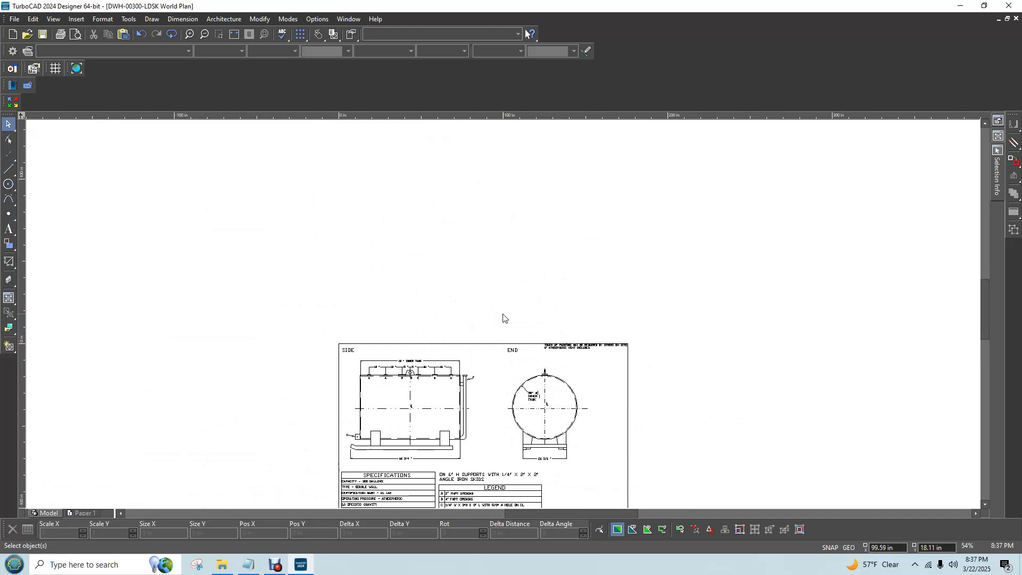
{"action": "mouse_move", "coordinate": [985, 307]}
{"action": "left_mouse_down"}
{"action": "mouse_move", "coordinate": [983, 371]}
{"action": "mouse_move", "coordinate": [981, 360]}
{"action": "left_mouse_up"}
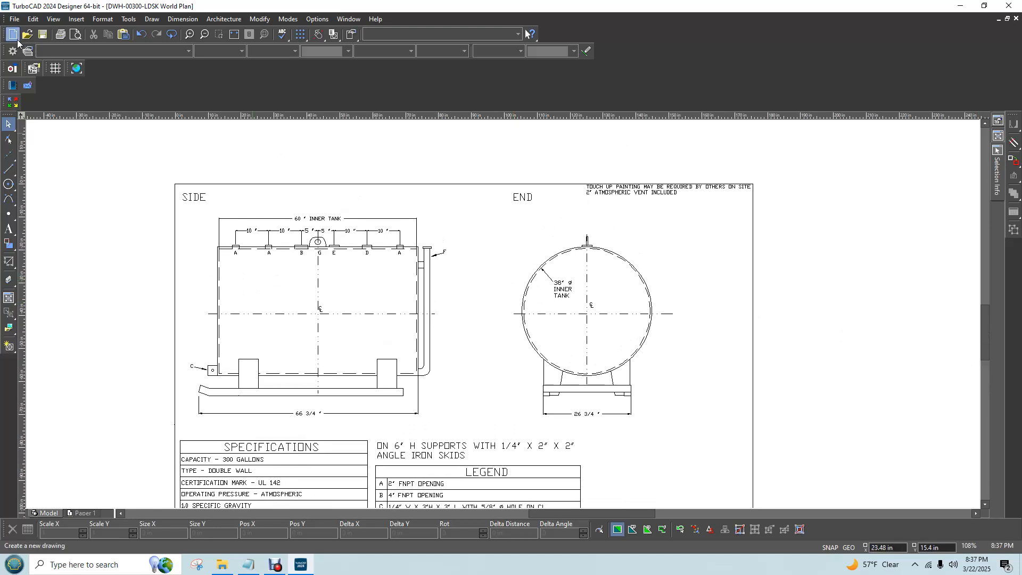
Close the DWH-00300-LDSK drawing
{"action": "left_click", "coordinate": [1016, 18]}
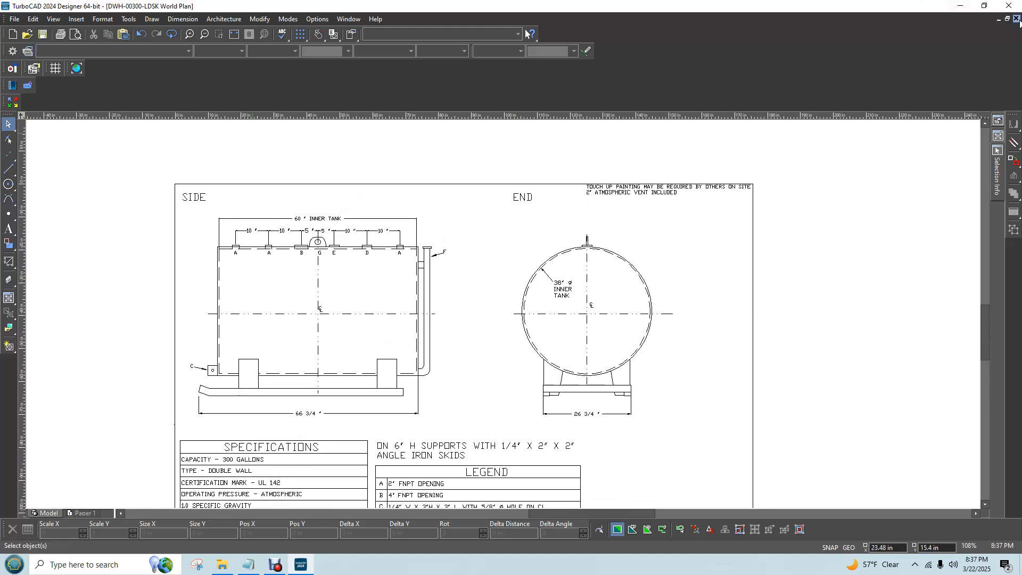
{"action": "left_click", "coordinate": [525, 303]}
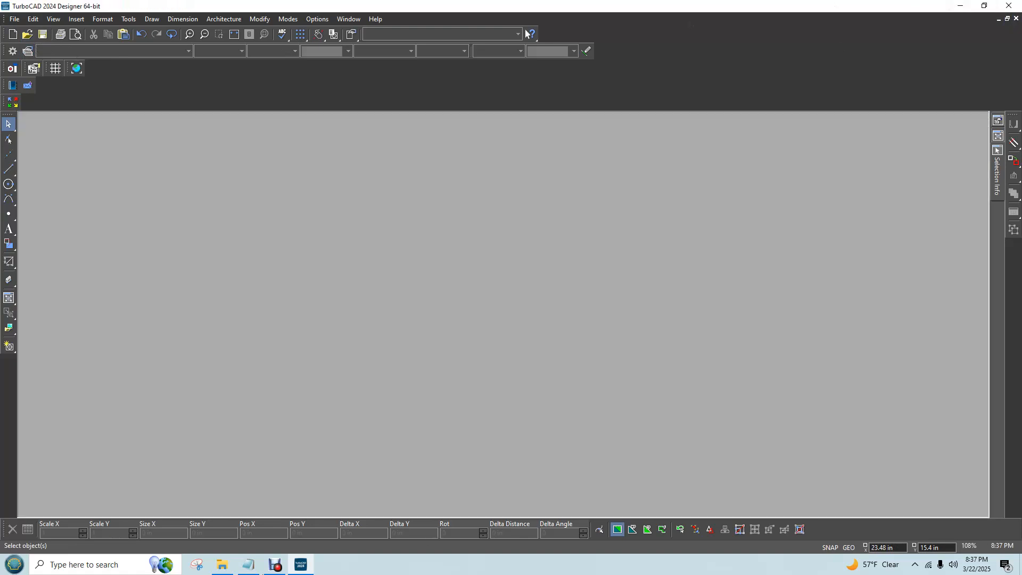